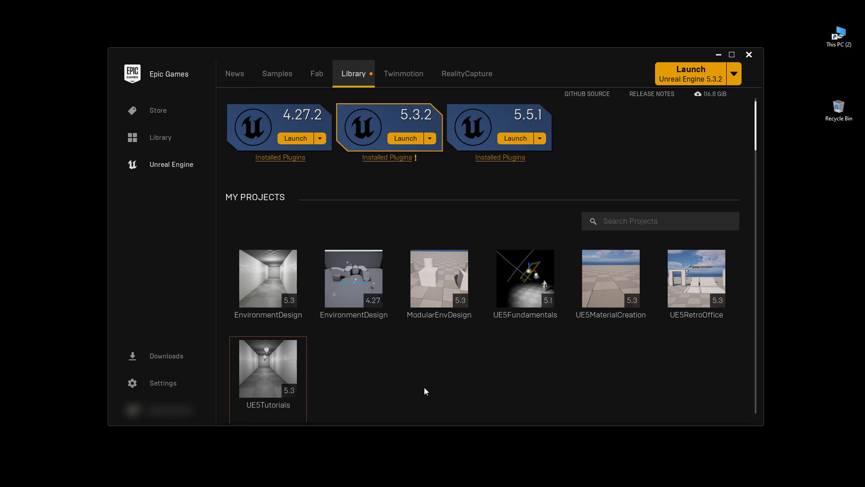
Show the UE5Tutorials project's folder on disk from the My Projects library
scroll(366, 367, down, 1)
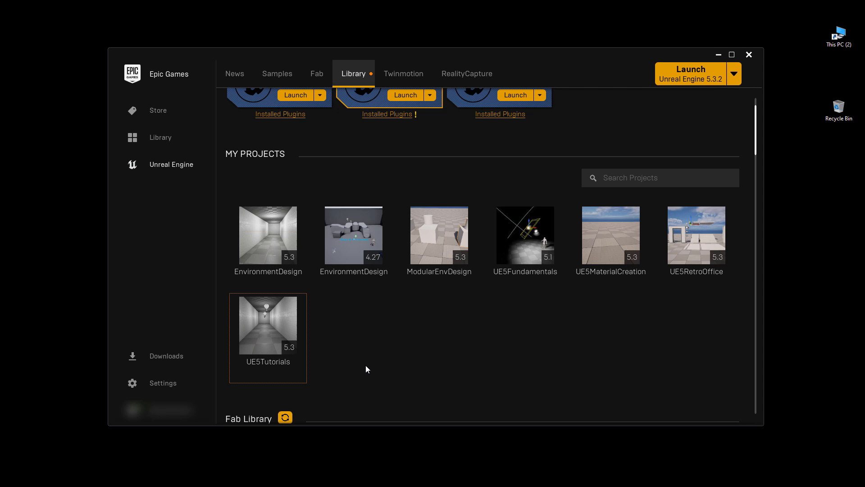
right_click(258, 316)
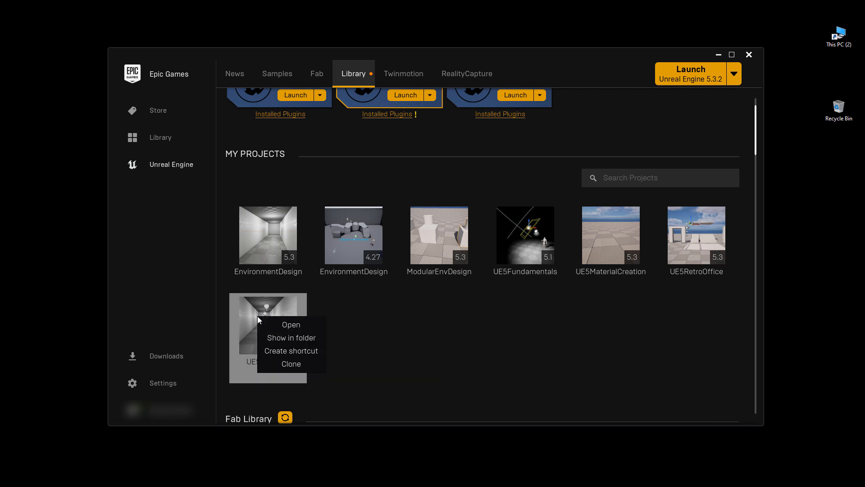
click(299, 337)
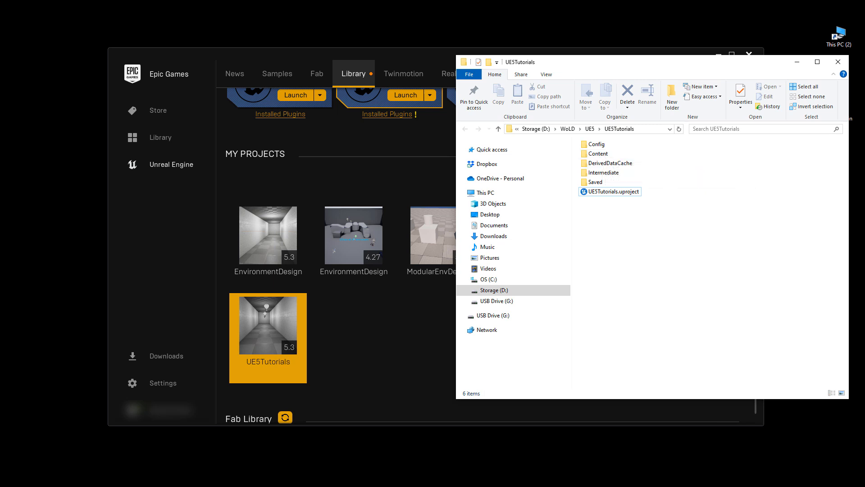
Open the Content folder of the UE5Tutorials project and the one inside UE5ProjectName in the painted cinder blocks download
key(alt+Tab)
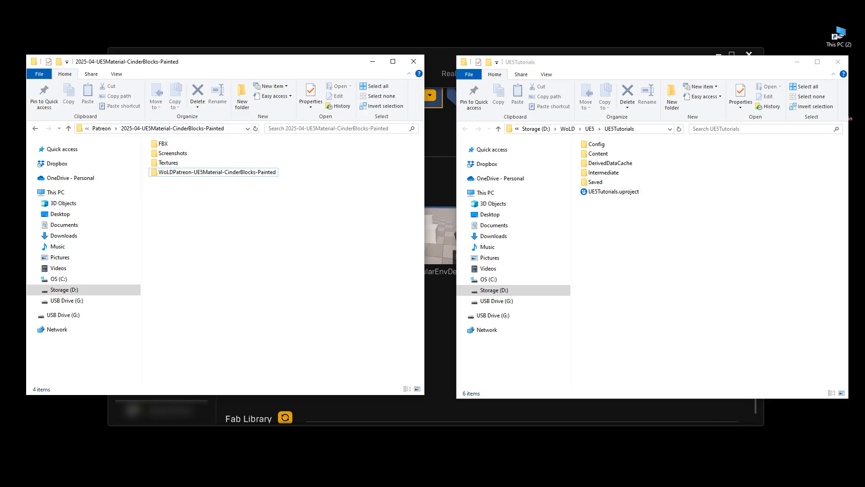
double_click(221, 175)
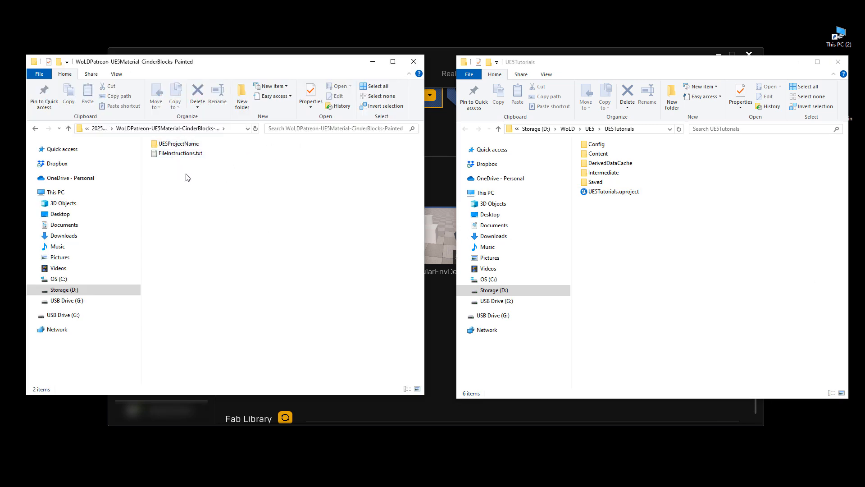
click(179, 145)
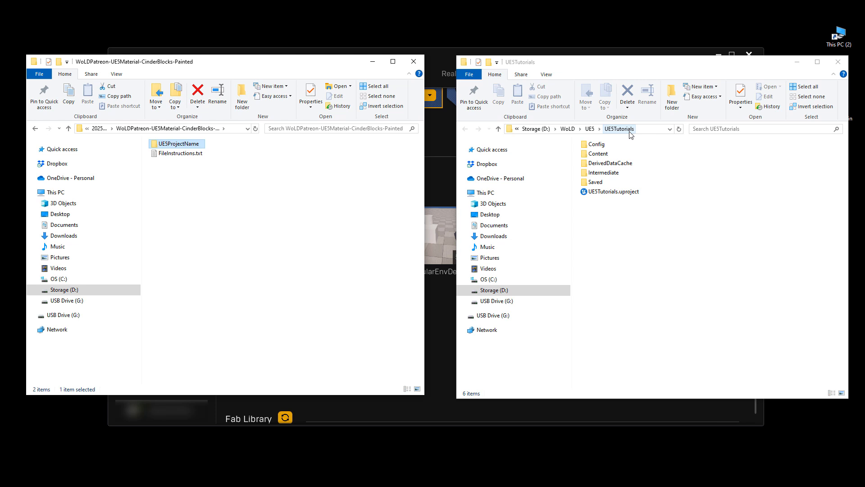
double_click(177, 144)
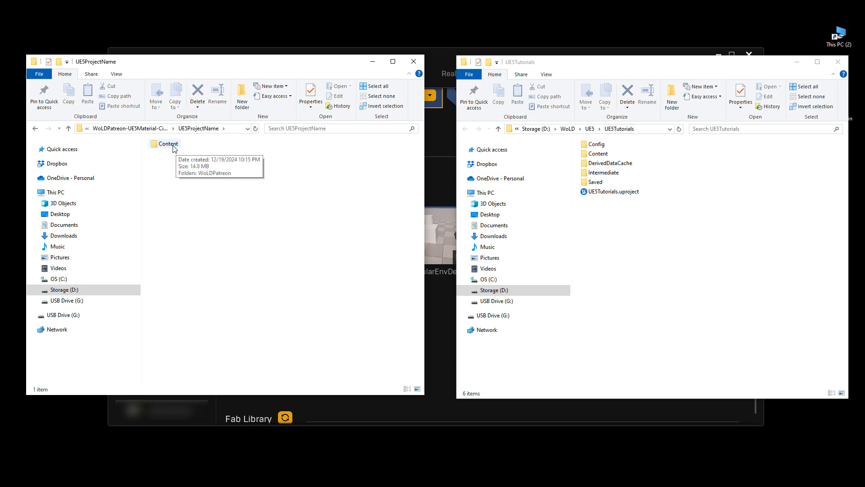
double_click(599, 154)
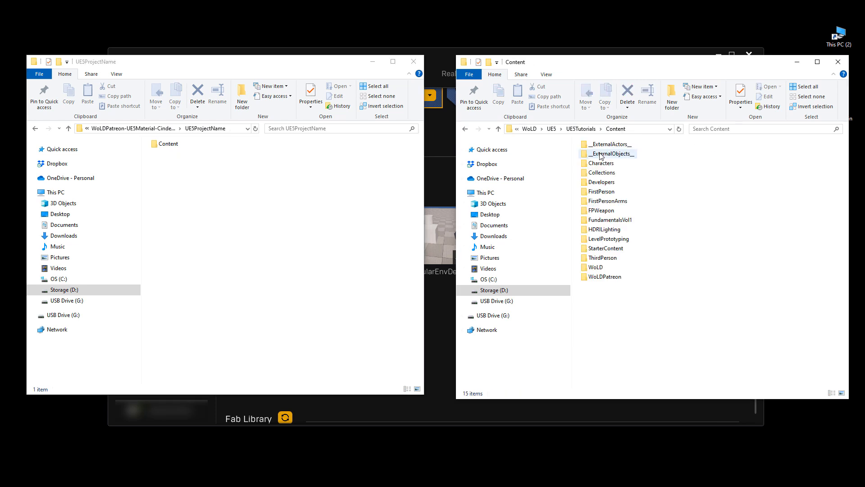
click(164, 144)
double_click(167, 146)
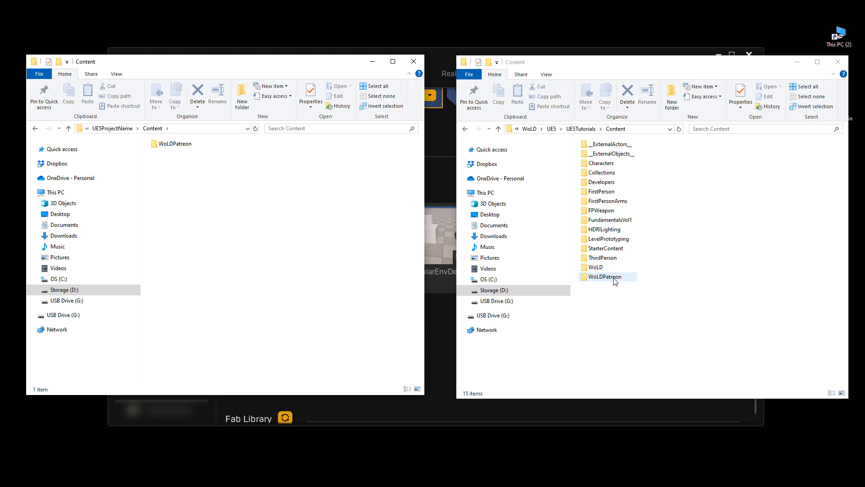
Copy the VariedMisc folder from the download's WoLDPatreon folder into the UE5Tutorials project's Content/WoLDPatreon folder
click(173, 146)
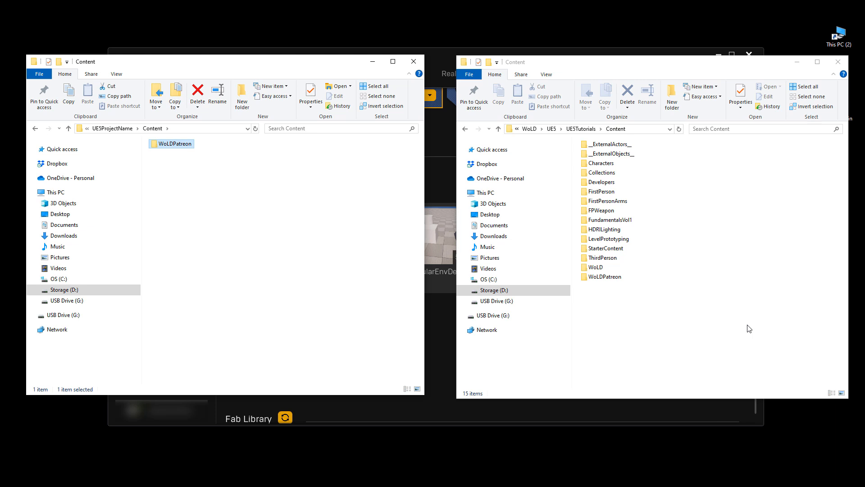
click(615, 279)
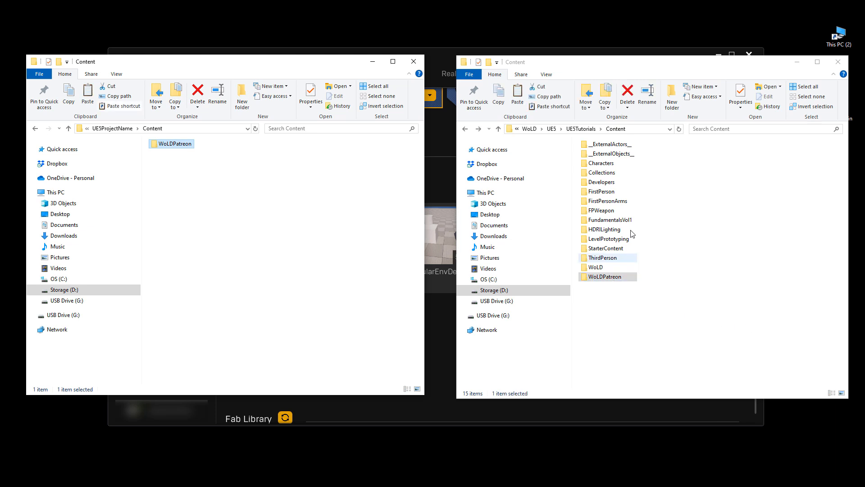
double_click(621, 277)
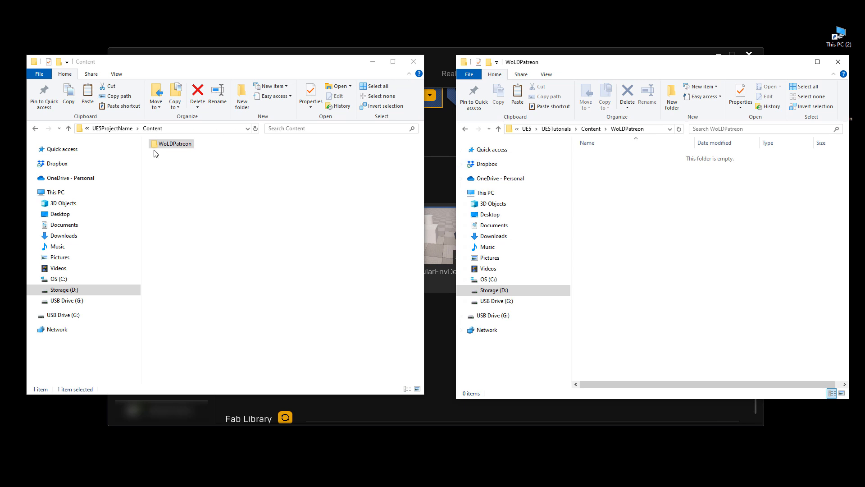
double_click(179, 148)
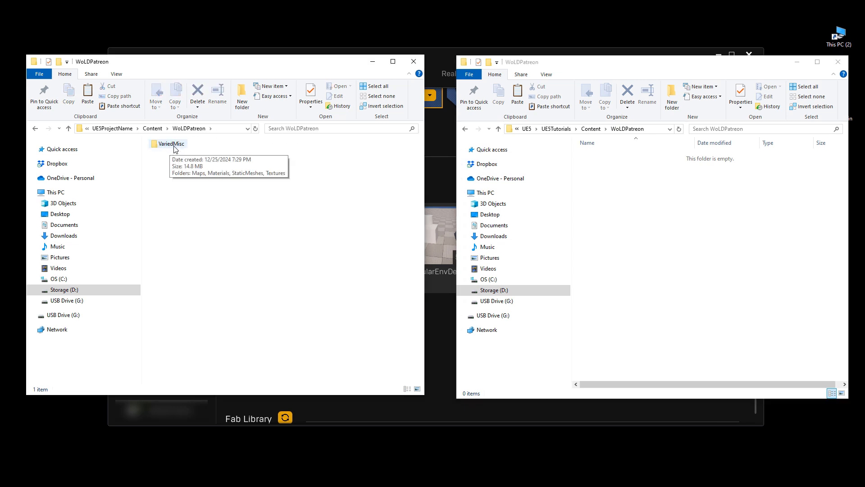
click(176, 147)
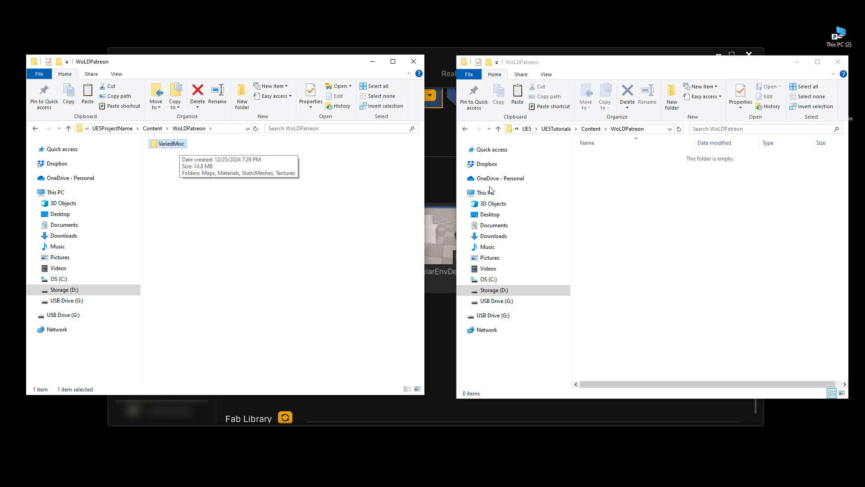
click(674, 146)
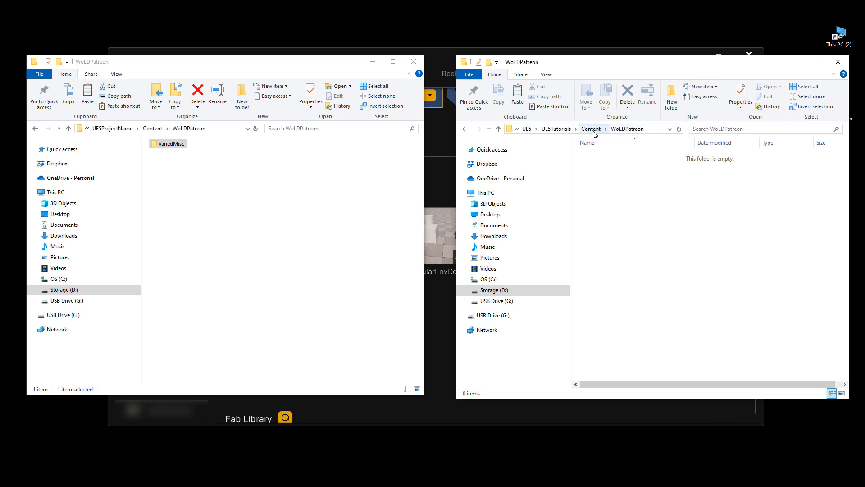
key(ctrl+v)
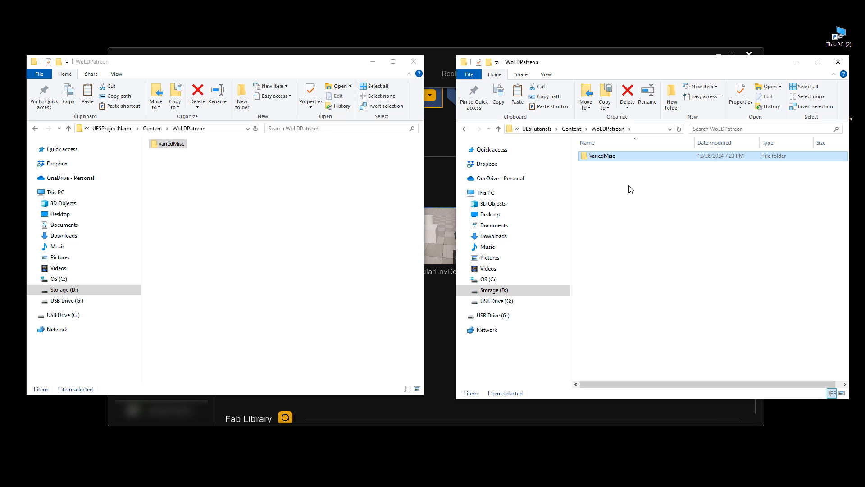
Examine the subfolders of VariedMisc in both locations and the material assets in the download, then return to the WoLDPatreon folders
double_click(603, 156)
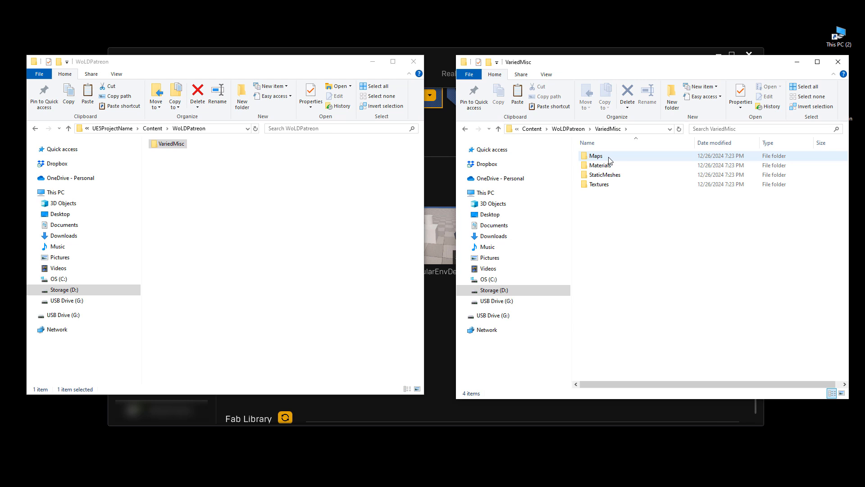
double_click(174, 143)
double_click(174, 154)
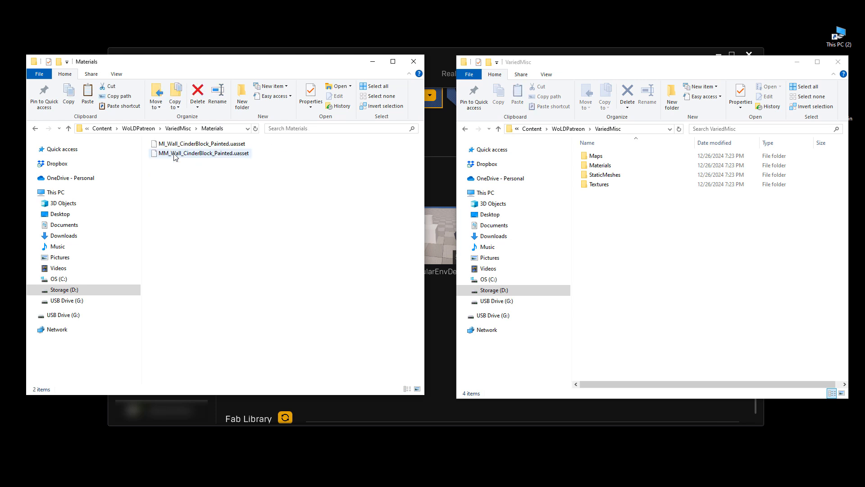
drag(287, 176, 197, 143)
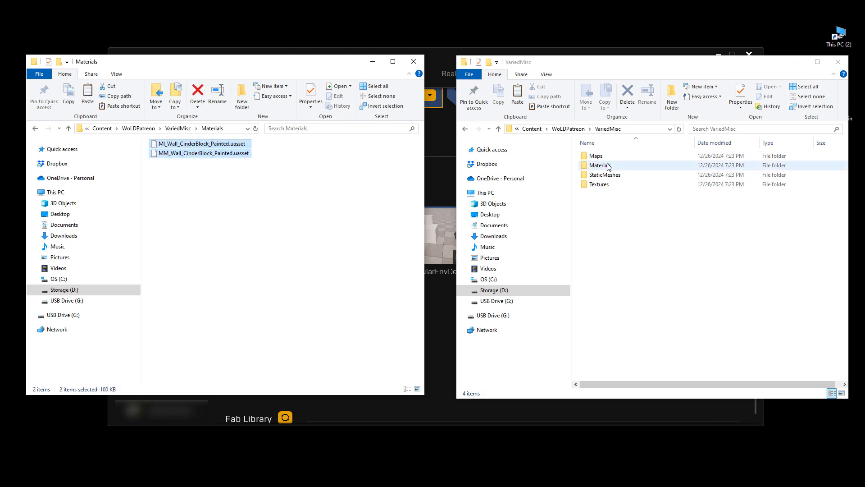
click(299, 206)
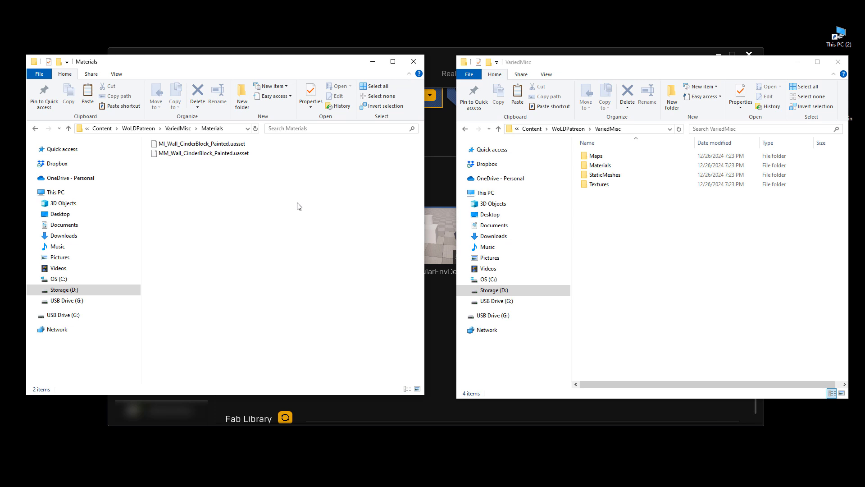
key(alt+Up)
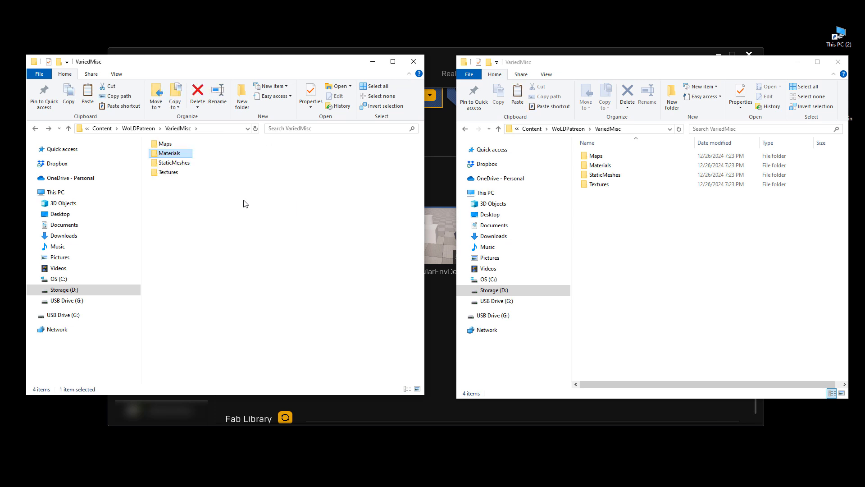
key(alt+Up)
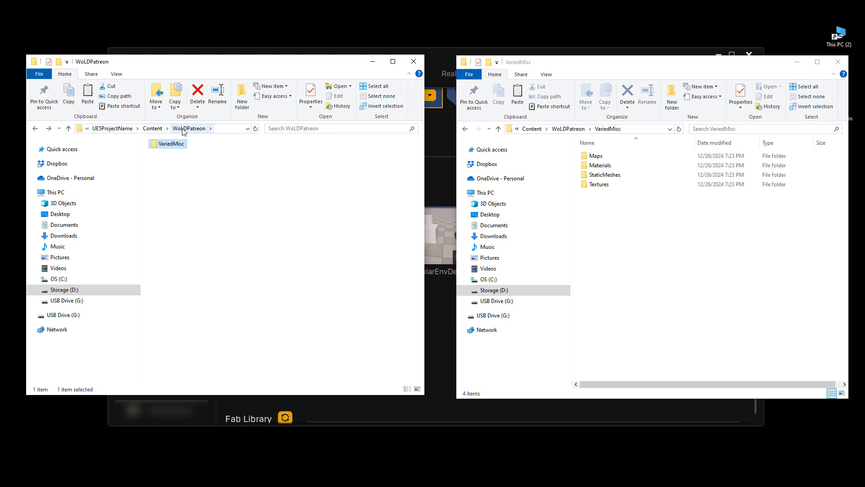
click(571, 129)
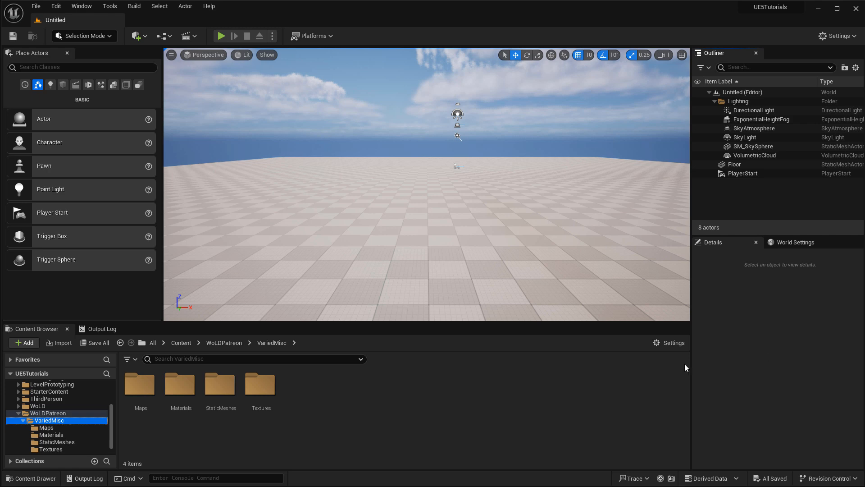
In the Unreal Editor, browse the project's content to the WoLDPatreon/VariedMisc folder
double_click(44, 413)
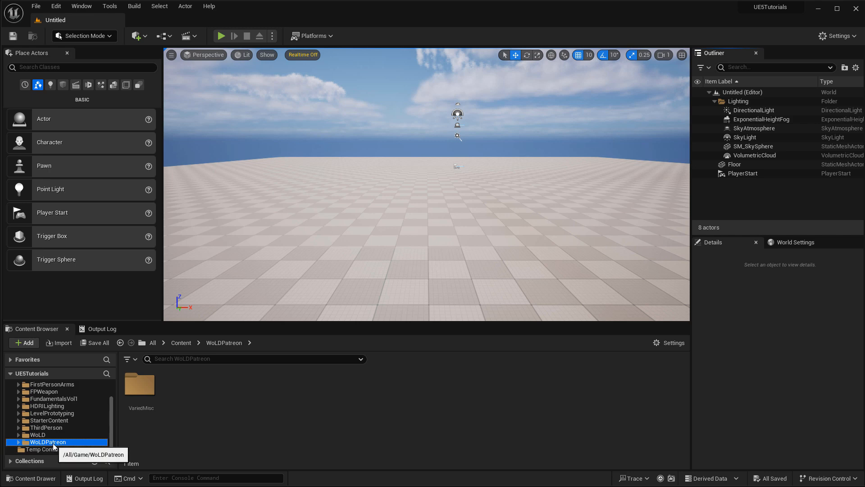
scroll(53, 446, up, 2)
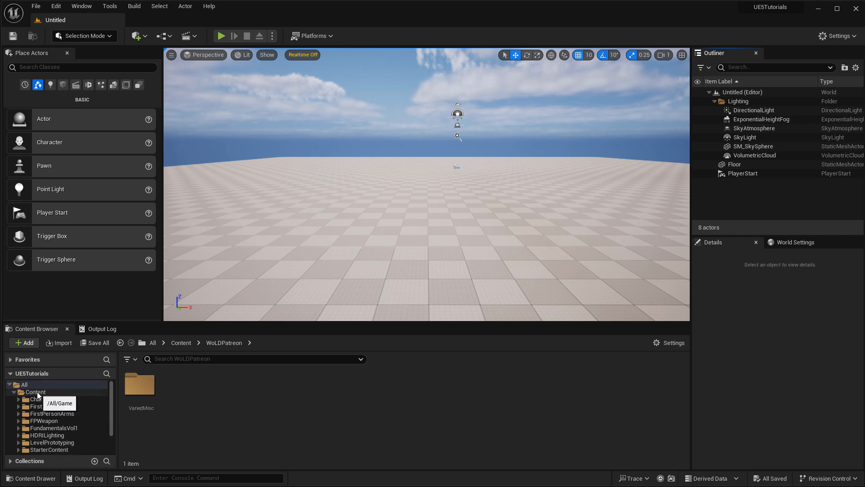
double_click(38, 392)
double_click(38, 393)
scroll(41, 413, down, 2)
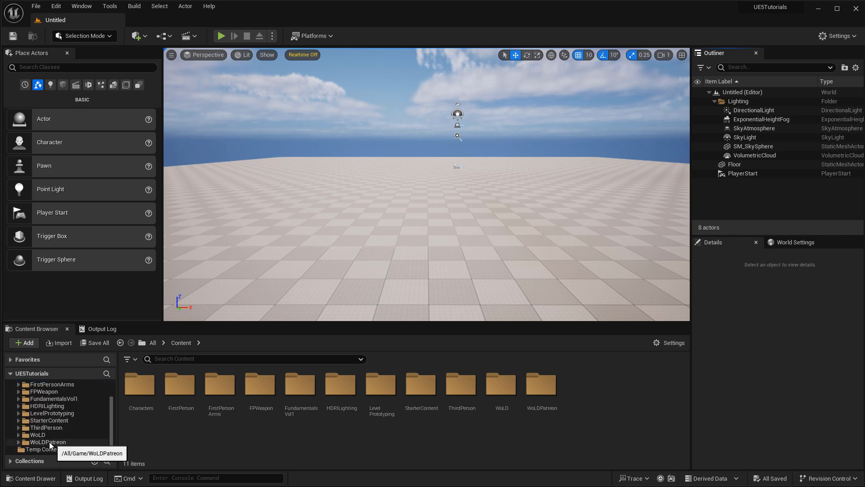
double_click(56, 441)
scroll(56, 443, down, 3)
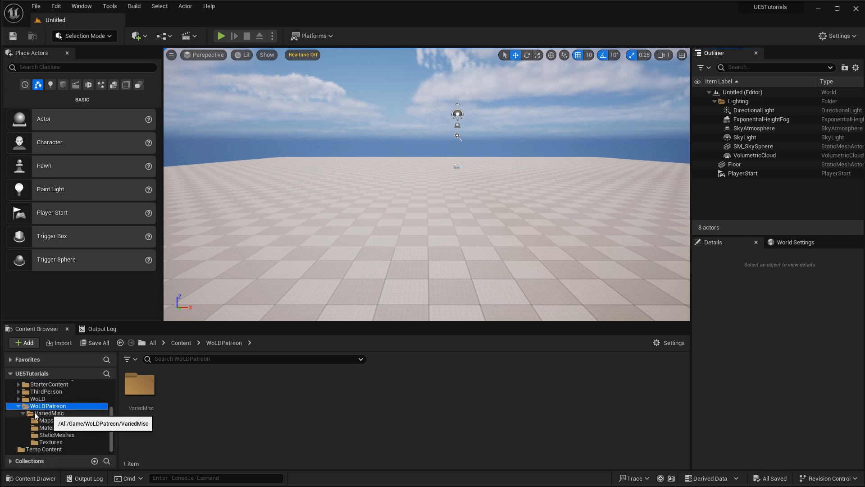
click(23, 412)
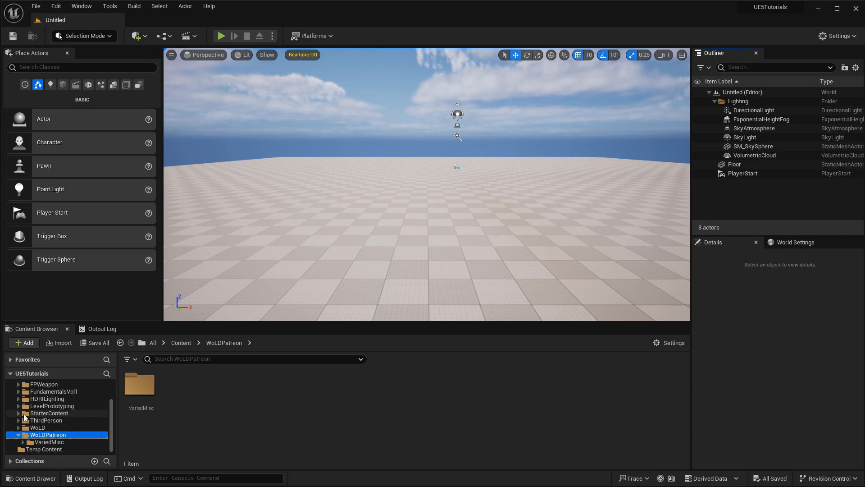
click(58, 443)
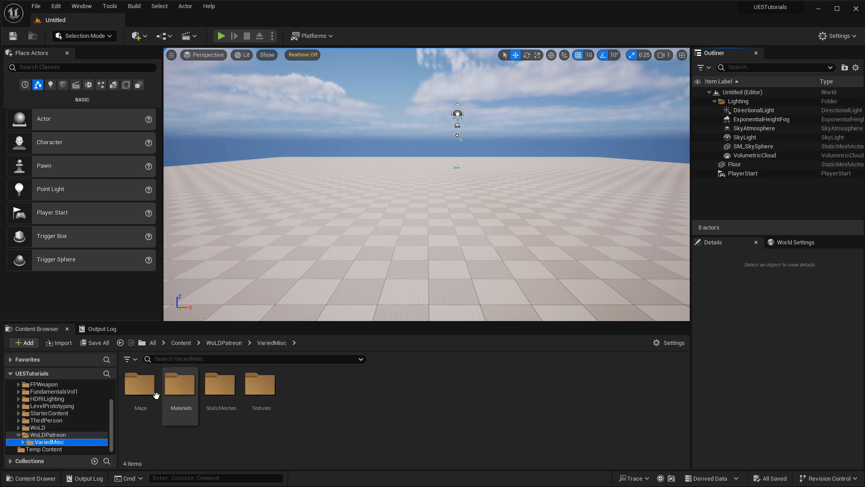
Open the CinderBlock-Painted-TestMap level from the Maps folder and view the cinder block corridor from outside
double_click(139, 385)
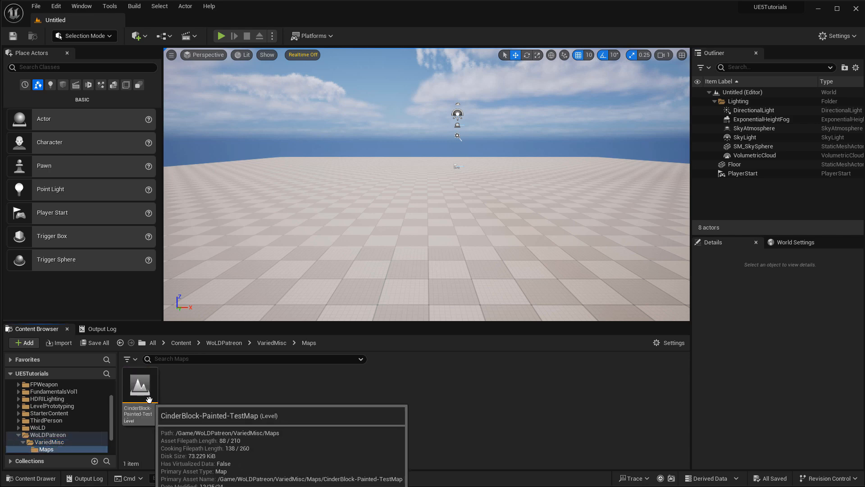
double_click(139, 385)
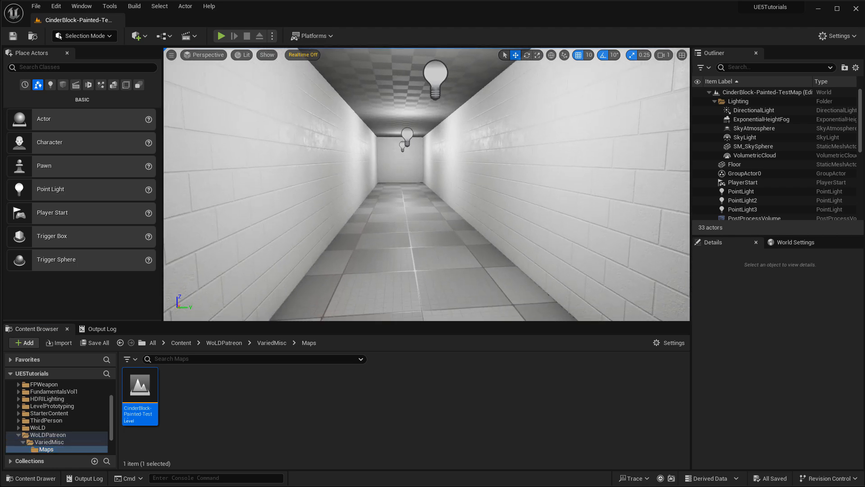
key(s)
right_drag(407, 247, 333, 279)
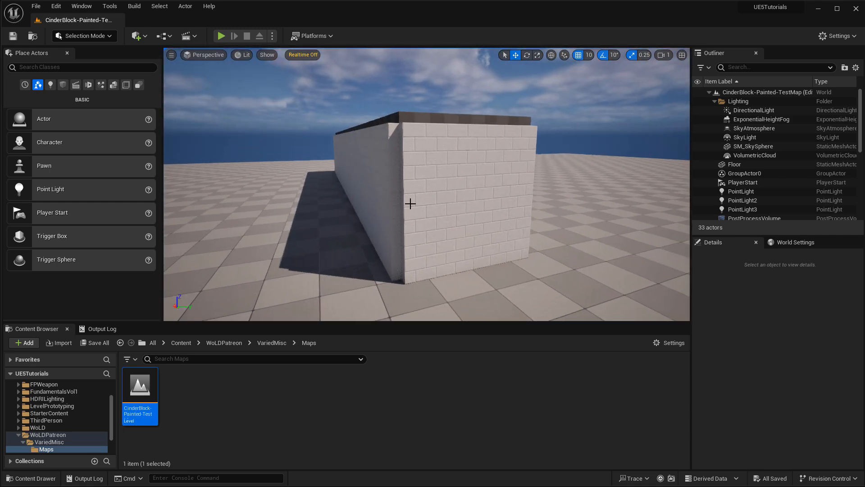
Open the wall_300x300 static mesh from the VariedMisc StaticMeshes folder in its editor
scroll(74, 438, down, 2)
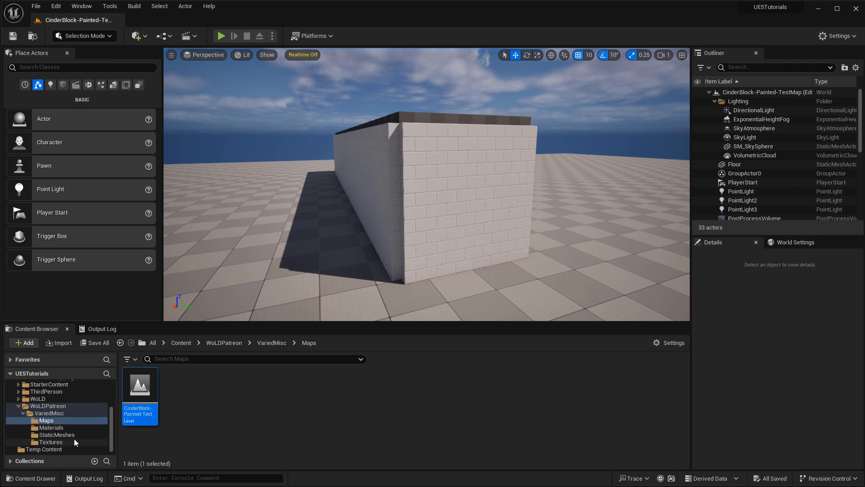
click(70, 434)
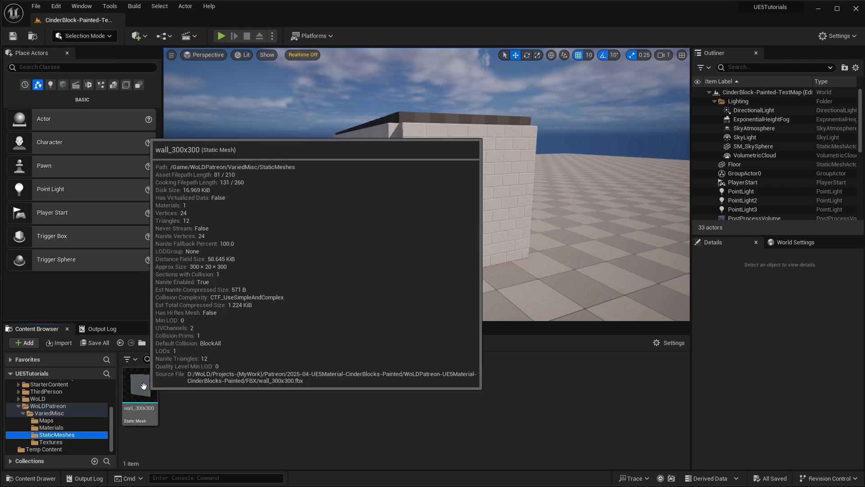
double_click(144, 386)
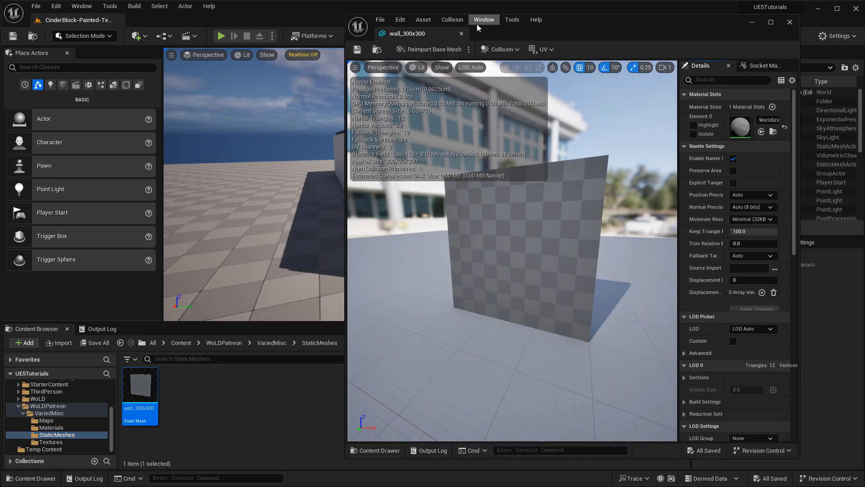
Close the wall mesh editor and inspect the cinder block textures in the VariedMisc Textures folder
click(461, 34)
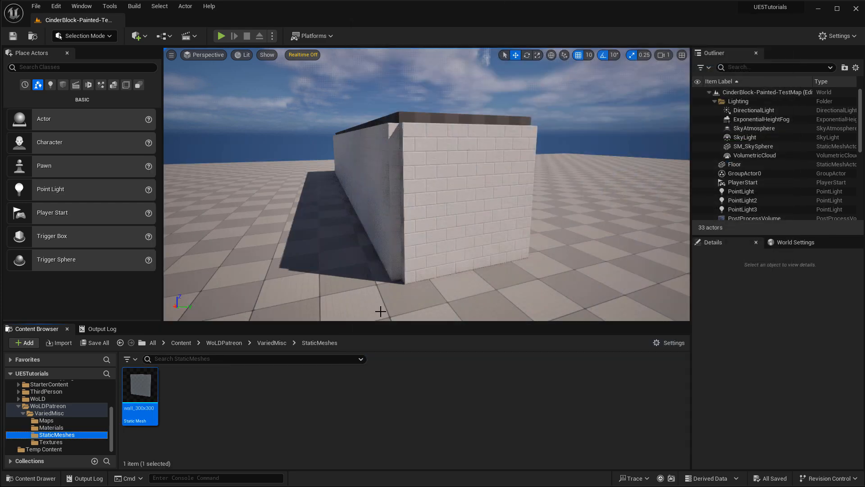
click(50, 442)
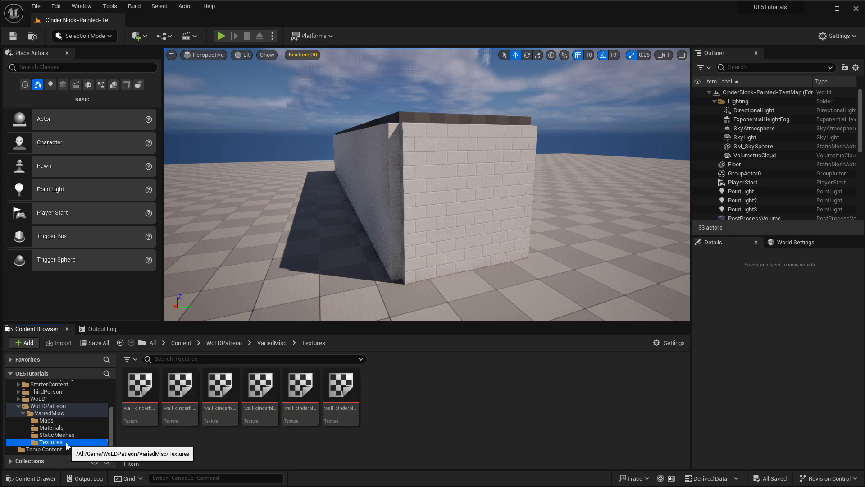
mouse_move(136, 379)
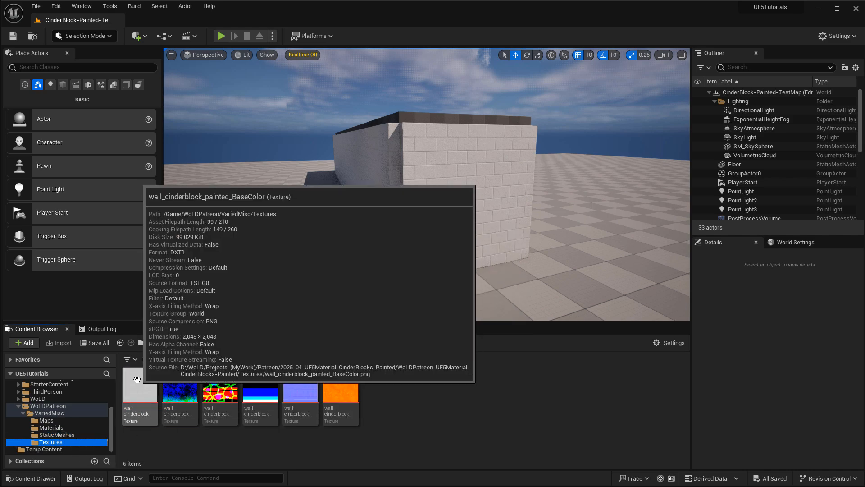
mouse_move(343, 395)
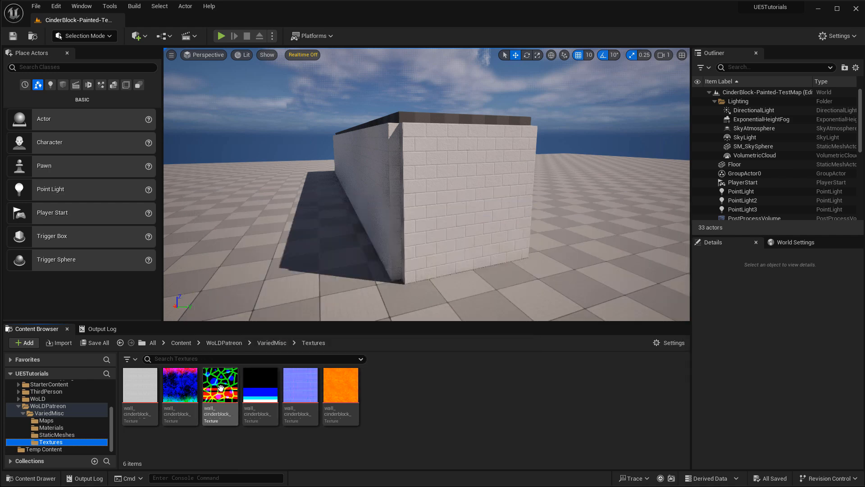
mouse_move(267, 389)
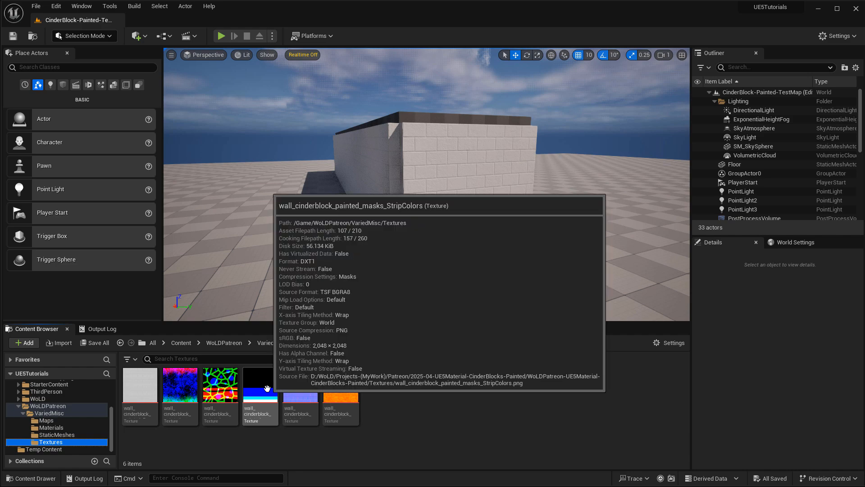
Open the MM_Wall_CinderBlock_Painted master material from the VariedMisc Materials folder in the material editor
click(51, 427)
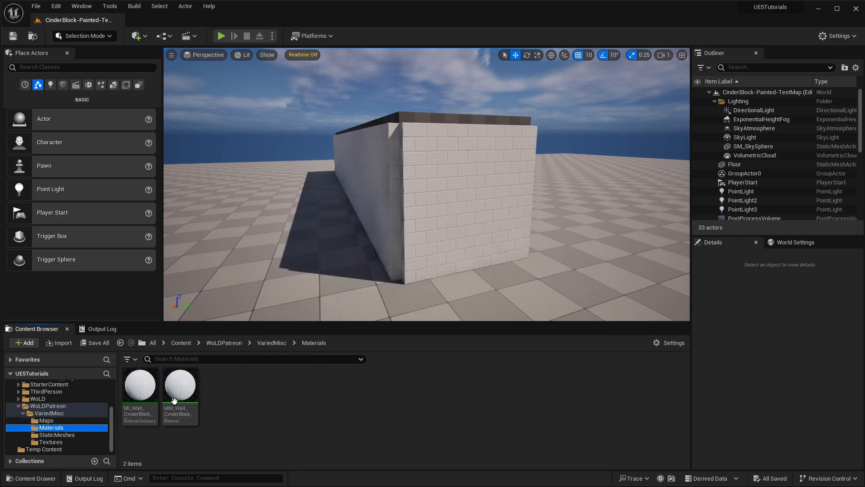
mouse_move(185, 390)
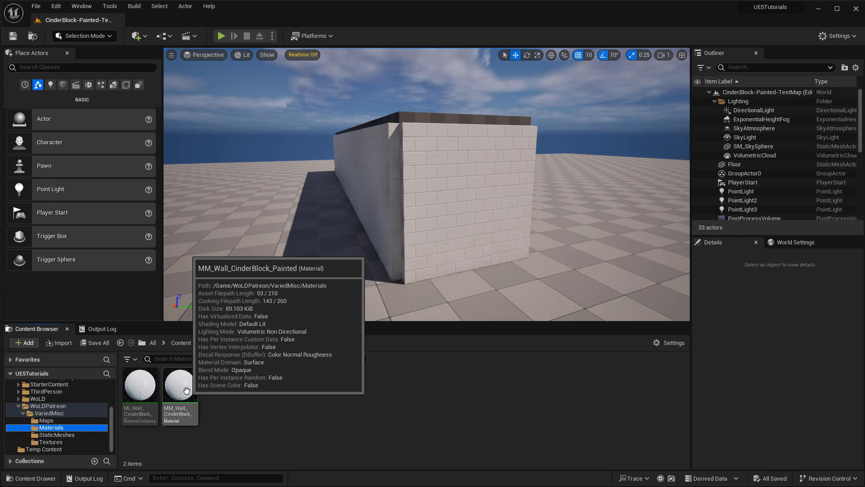
mouse_move(136, 388)
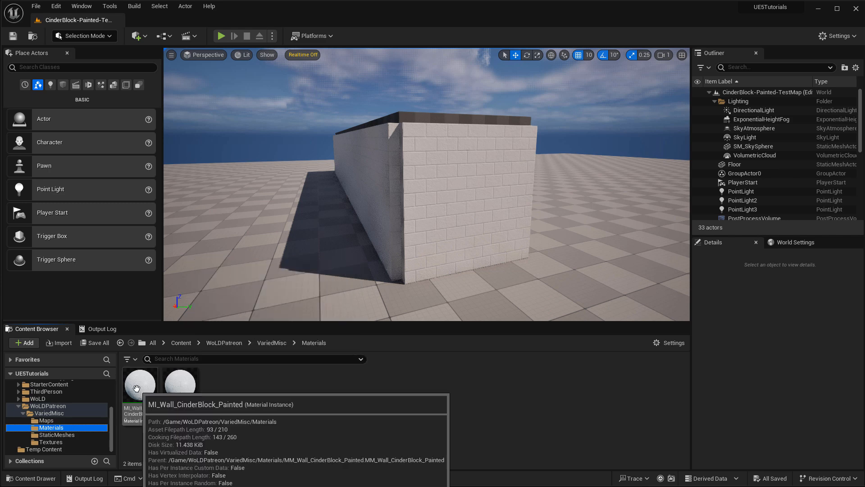
double_click(179, 384)
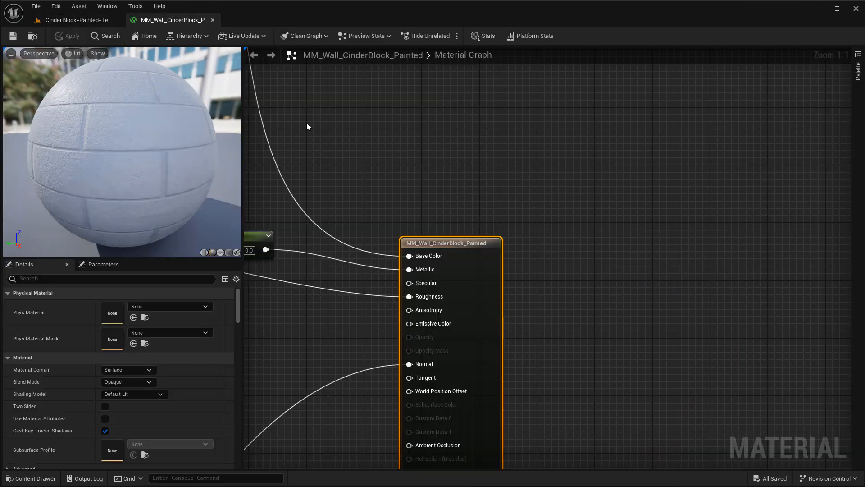
Look over the whole material graph and examine the Cinder Block Wall Color group
scroll(335, 136, down, 9)
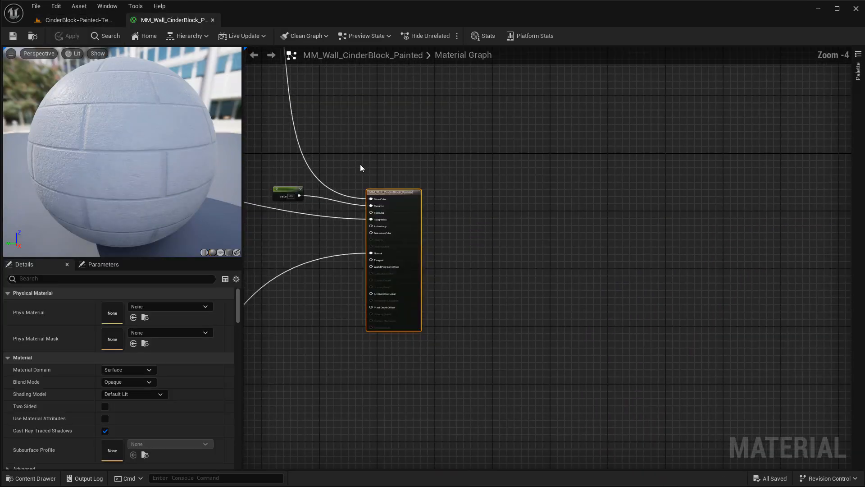
right_drag(360, 164, 770, 284)
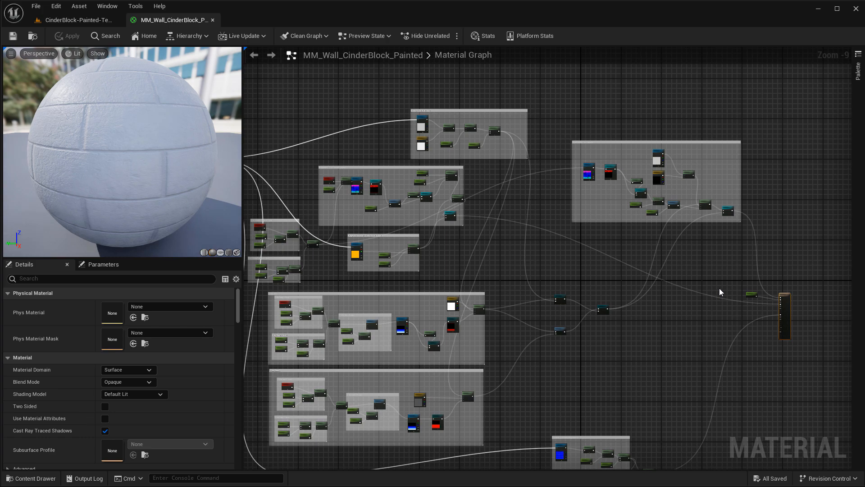
scroll(715, 286, up, 4)
right_drag(700, 271, 834, 462)
right_drag(438, 359, 669, 371)
scroll(589, 292, up, 3)
right_drag(590, 293, 630, 459)
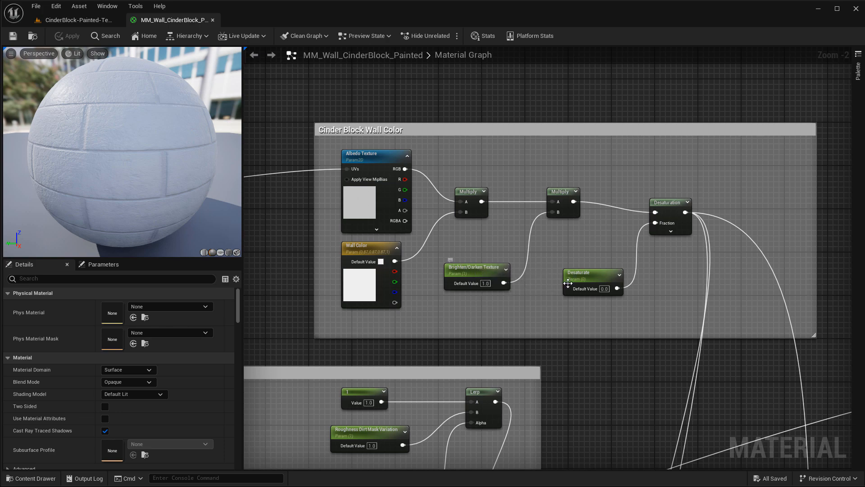
Examine the Cinder Block Texture Tiling, Offset and Rotate groups in the material graph
right_drag(515, 328, 766, 221)
scroll(766, 221, down, 1)
right_drag(403, 237, 707, 205)
right_drag(471, 249, 751, 234)
scroll(751, 233, down, 1)
right_drag(573, 223, 757, 279)
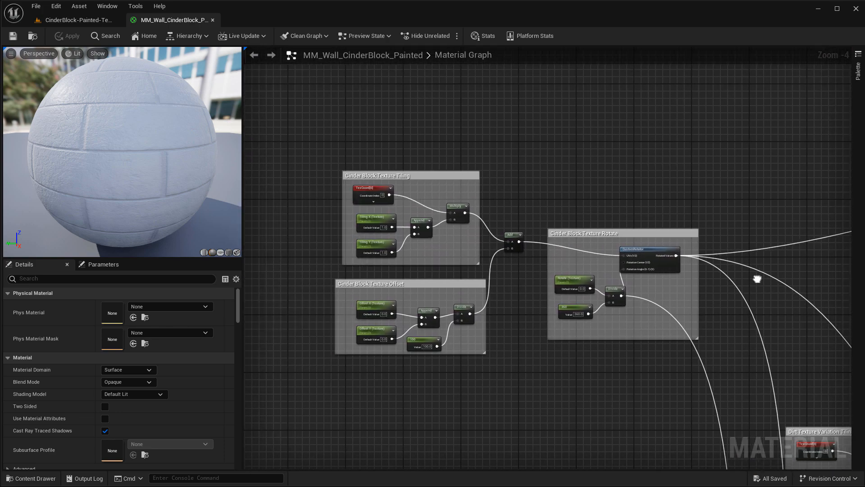
scroll(453, 281, up, 1)
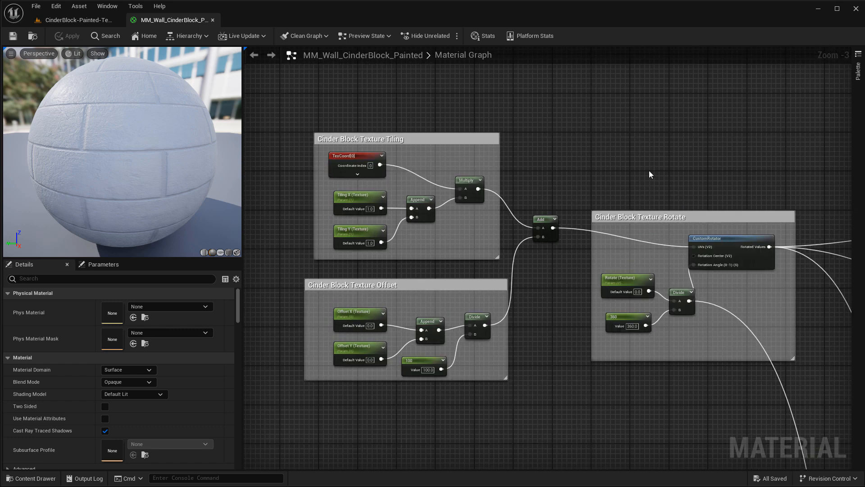
Examine the Dirt Texture Variation Tiling and Offset groups in the material graph
right_drag(649, 276, 405, 106)
right_drag(680, 276, 430, 130)
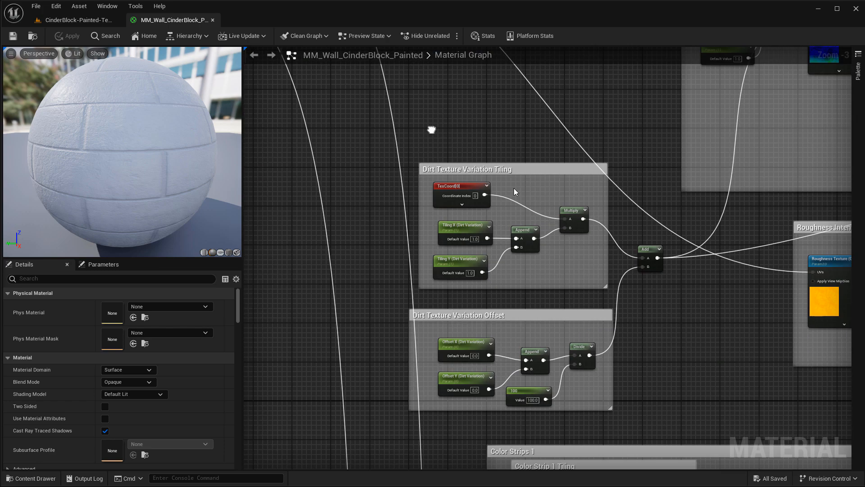
scroll(565, 218, down, 2)
scroll(708, 269, up, 3)
Examine the Roughness Intensity - Cinder Block Texture group and select its Roughness Min and Roughness Max parameters
right_drag(708, 269, 441, 290)
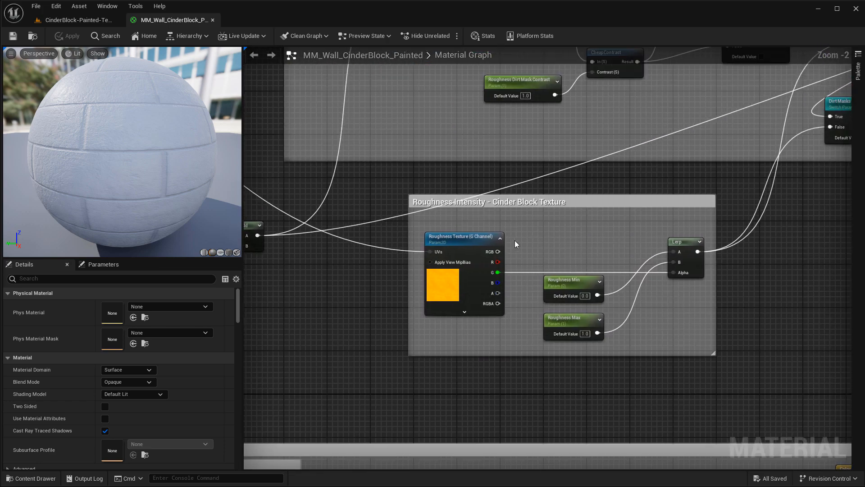
click(525, 203)
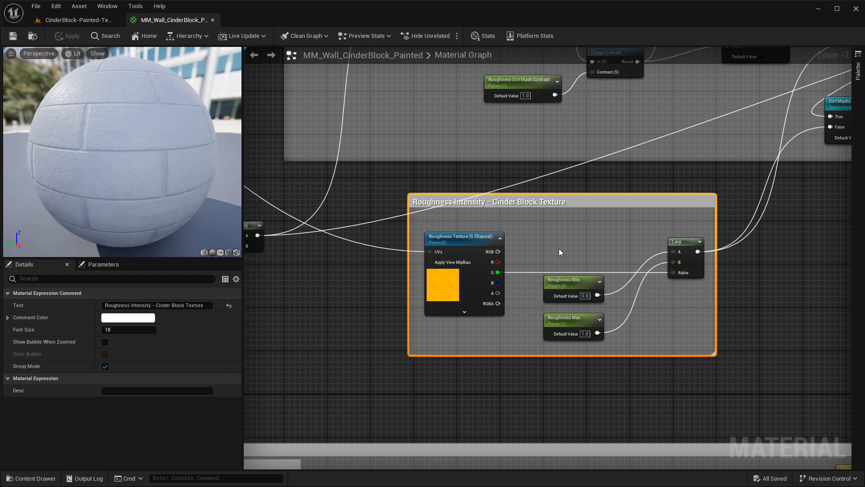
drag(530, 257, 609, 343)
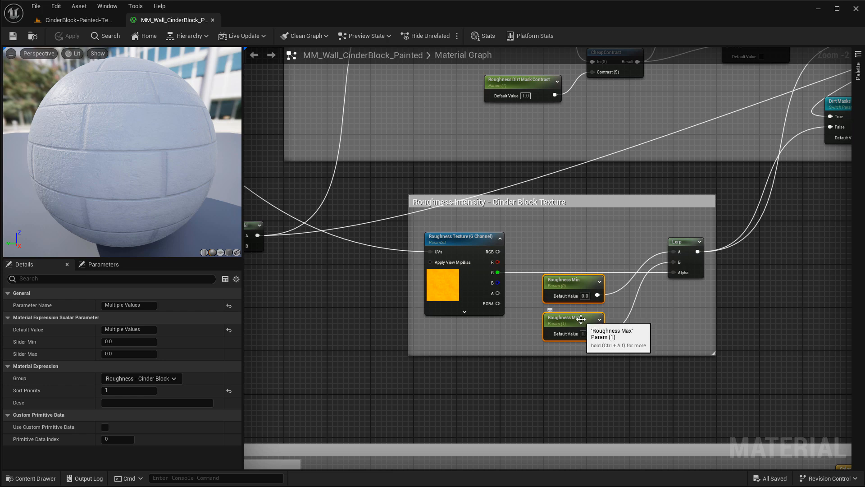
Examine the Cinder Block Normal Map Intensity group and select all nodes of the Normal Map Tiling Light Rotation Fix group
right_drag(581, 319, 379, 129)
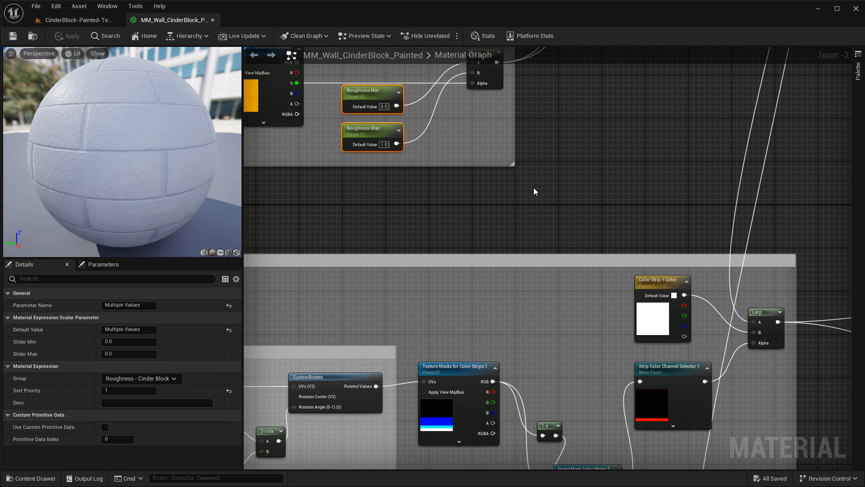
scroll(670, 287, down, 2)
right_drag(670, 286, 474, 47)
right_drag(591, 180, 419, 63)
right_drag(574, 182, 355, 48)
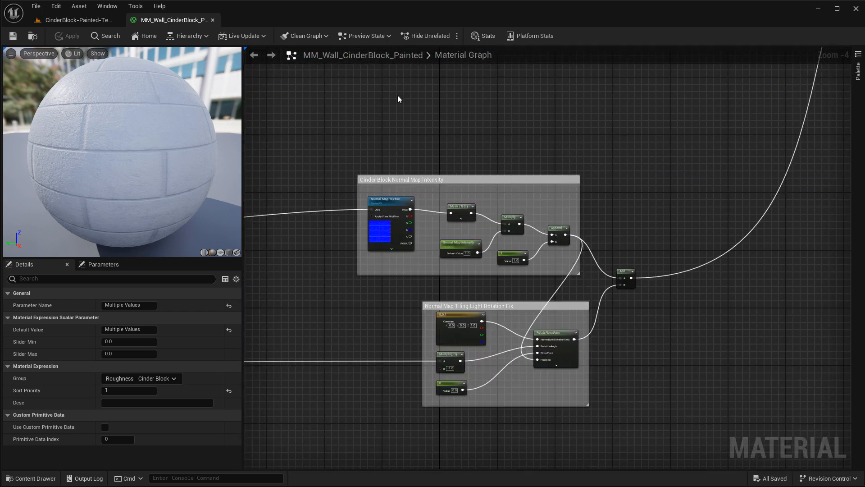
scroll(442, 222, up, 2)
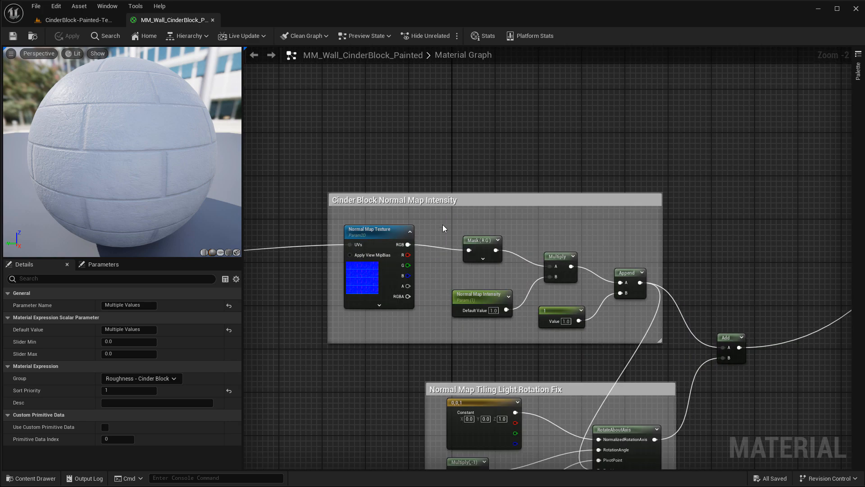
right_drag(442, 224, 411, 74)
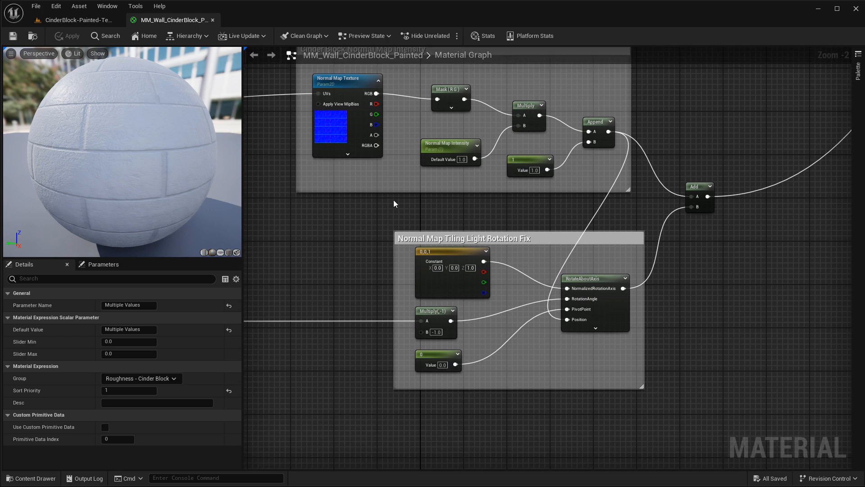
drag(361, 204, 662, 415)
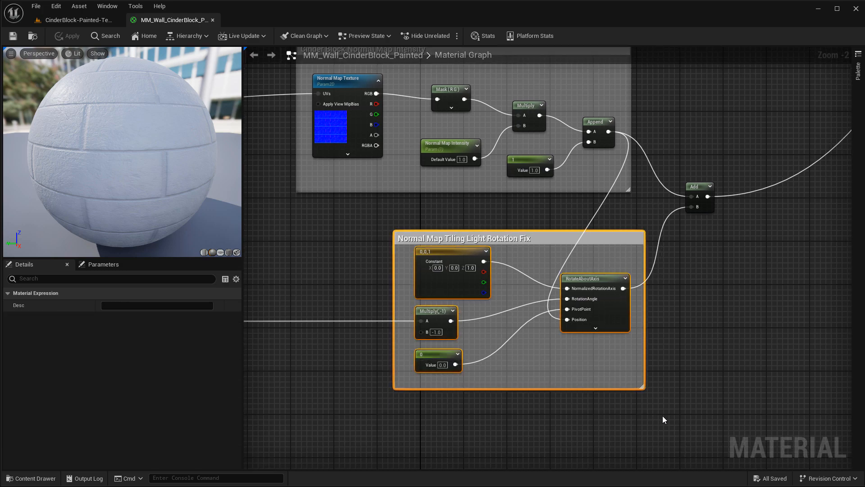
Trace the rotation fix group's input connection back to the Cinder Block Texture Rotate group
right_drag(345, 258, 570, 355)
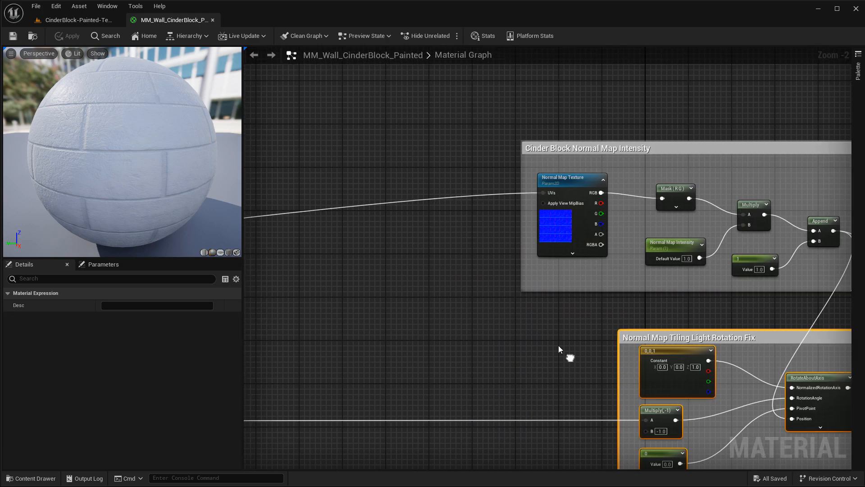
scroll(414, 273, down, 5)
right_drag(361, 248, 803, 436)
scroll(423, 205, up, 3)
right_drag(423, 205, 476, 417)
scroll(497, 230, up, 2)
right_drag(496, 230, 491, 408)
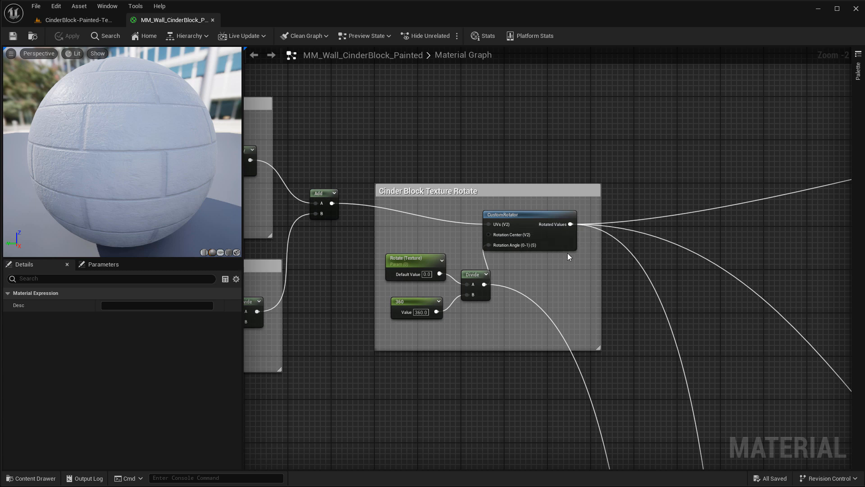
Follow the connection from the Normal Map Tiling Light Rotation Fix group to the material's Normal input
scroll(567, 253, down, 4)
right_drag(566, 252, 475, 108)
scroll(567, 253, up, 4)
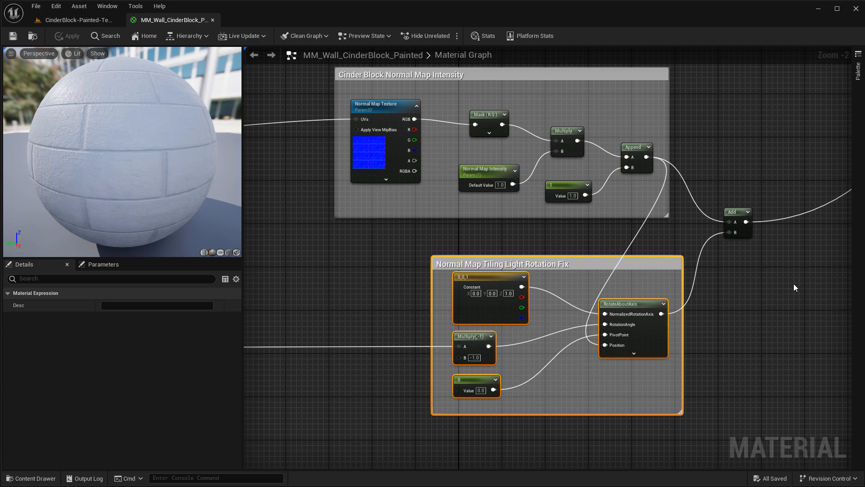
right_drag(794, 283, 652, 337)
scroll(652, 338, down, 4)
right_drag(676, 236, 646, 257)
scroll(633, 275, up, 4)
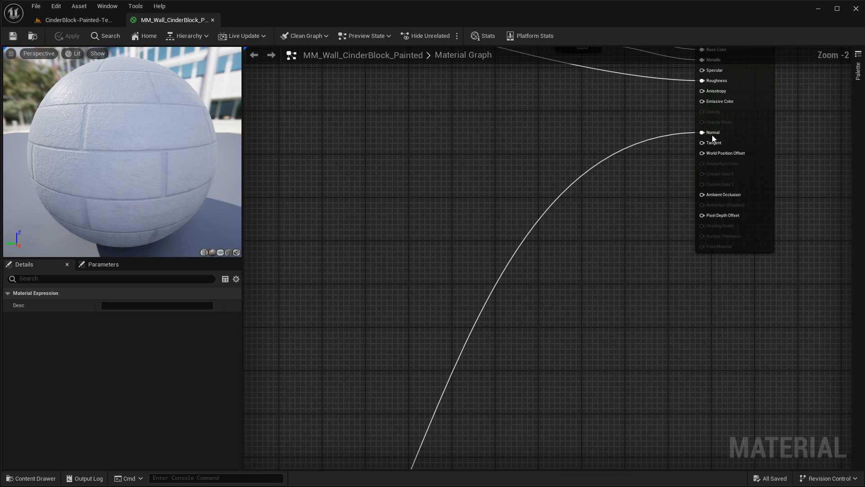
Examine the Color Strips 1 group, including its tiling, offset and rotate nodes, texture mask, strip color and channel selector
right_drag(484, 158, 689, 220)
scroll(690, 216, down, 4)
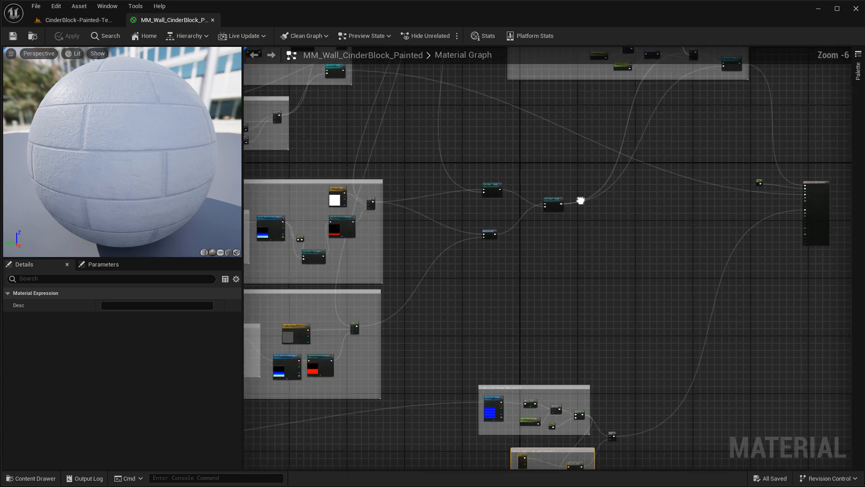
right_drag(580, 197, 831, 213)
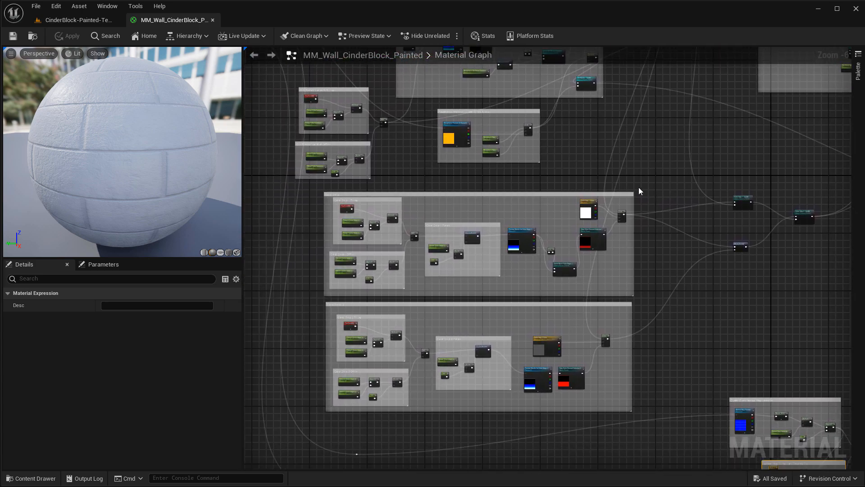
scroll(707, 192, up, 3)
right_drag(707, 192, 507, 122)
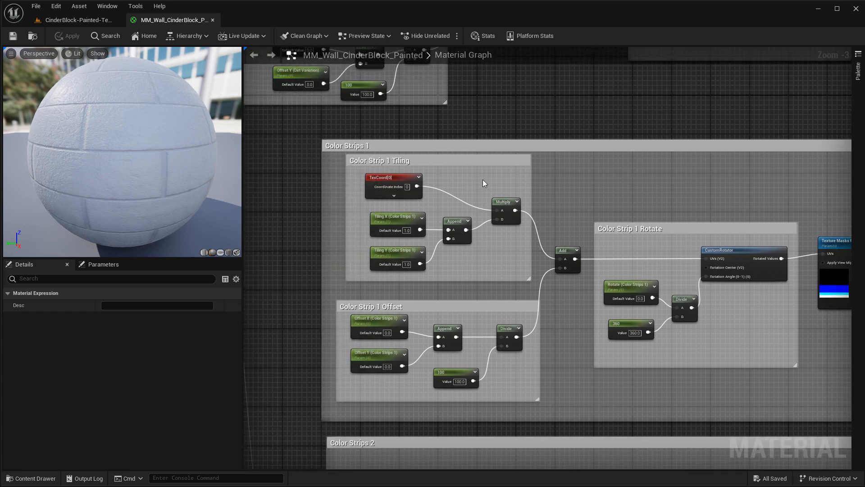
right_drag(606, 193, 558, 150)
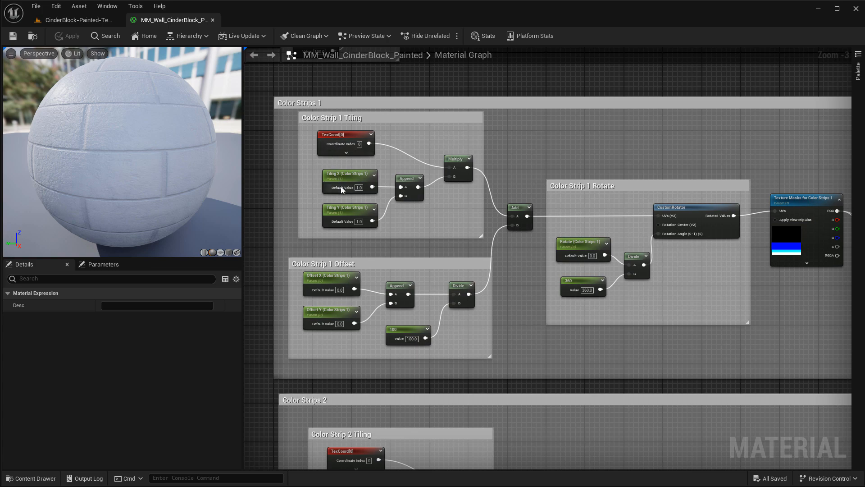
right_drag(654, 318, 489, 290)
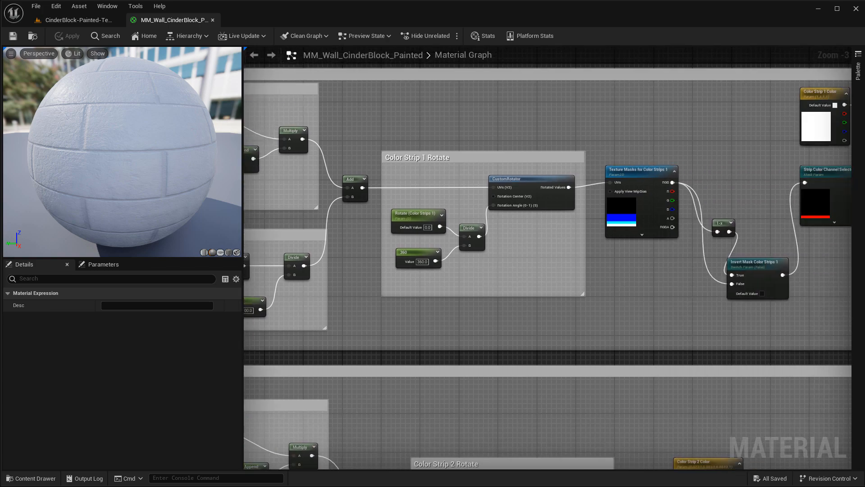
right_drag(677, 270, 552, 268)
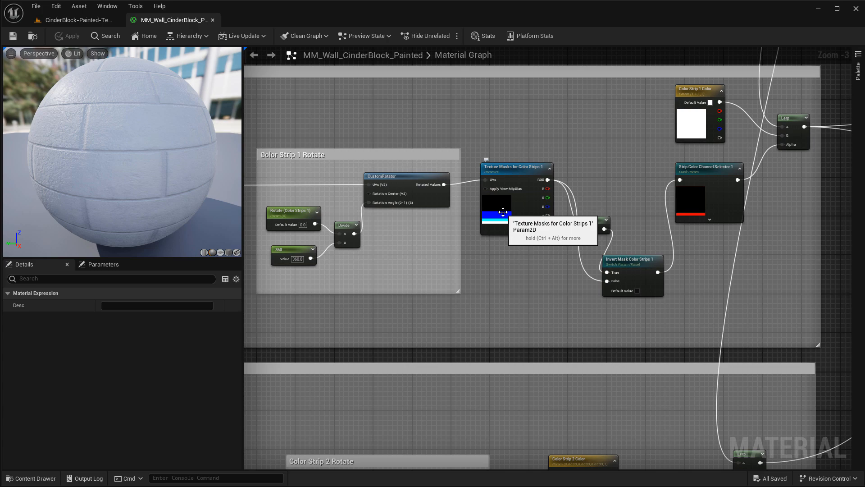
Examine the tiling, offset and rotate nodes of the Color Strips 2 group
right_drag(558, 358, 747, 104)
right_drag(582, 123, 782, 139)
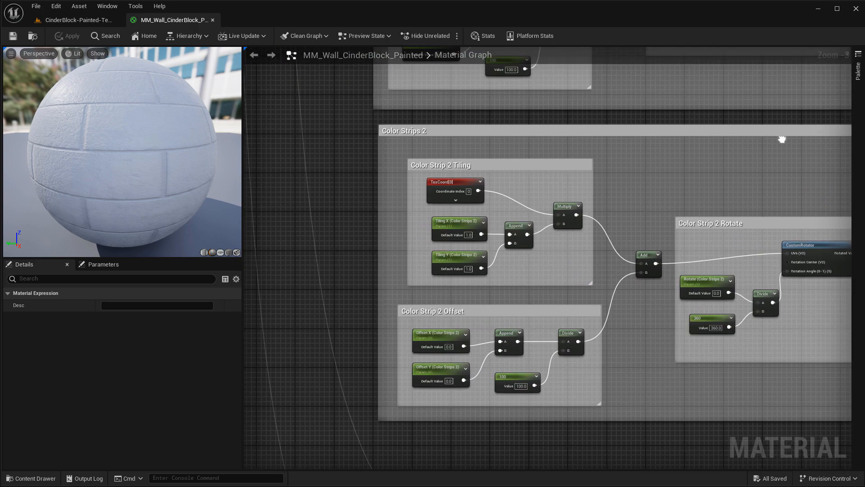
right_drag(556, 174, 561, 167)
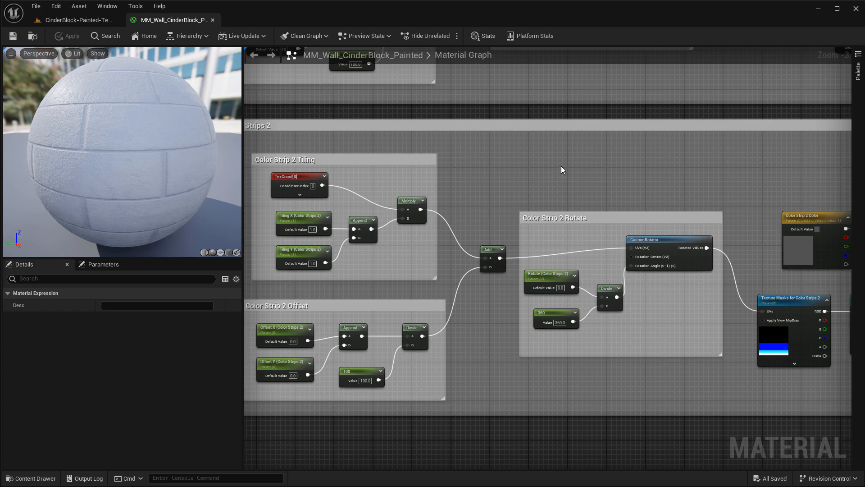
Compare the rotate and texture mask nodes of the two Color Strips groups and follow their output to the On/Off switches
right_drag(561, 167, 474, 338)
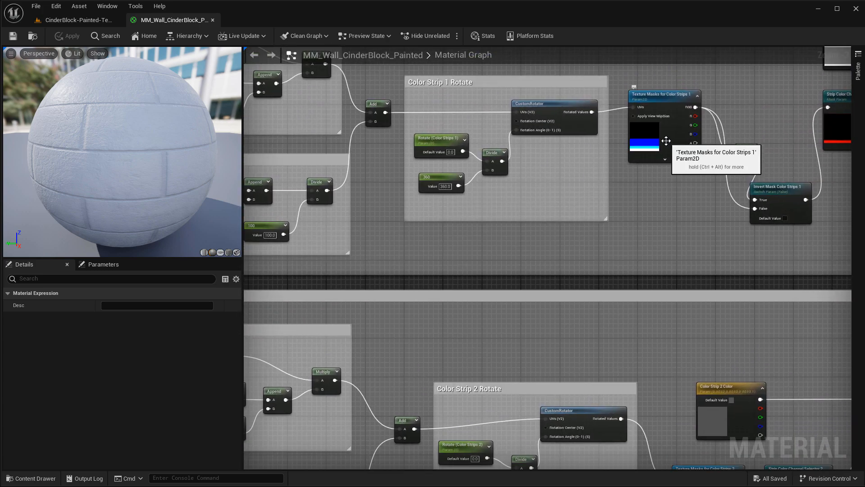
right_drag(649, 332, 667, 156)
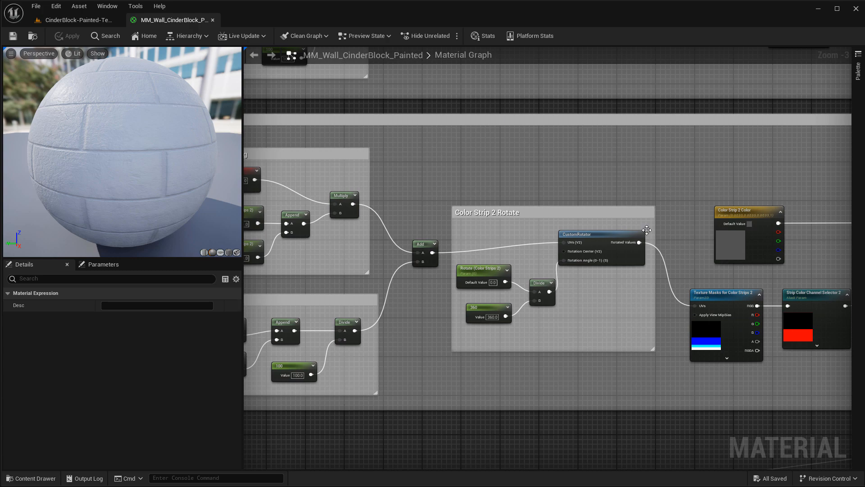
right_drag(672, 171, 617, 315)
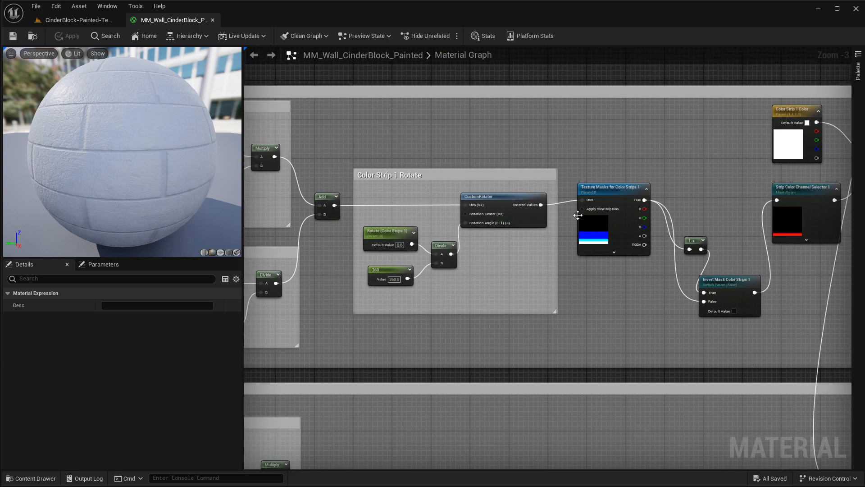
right_drag(593, 320, 562, 125)
right_drag(755, 291, 455, 235)
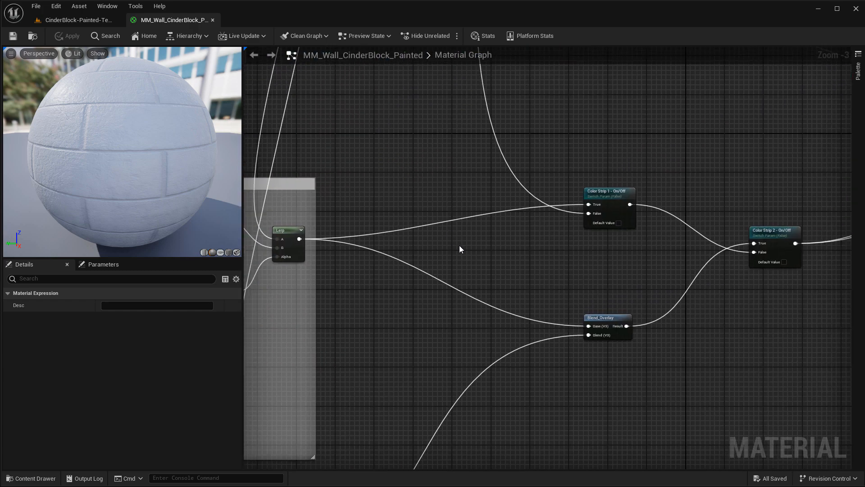
Examine the Dirt Color on Top Variation group, including its dirt texture, channel mask, invert switch, opacity and contrast nodes
right_drag(604, 274, 561, 429)
scroll(560, 426, down, 2)
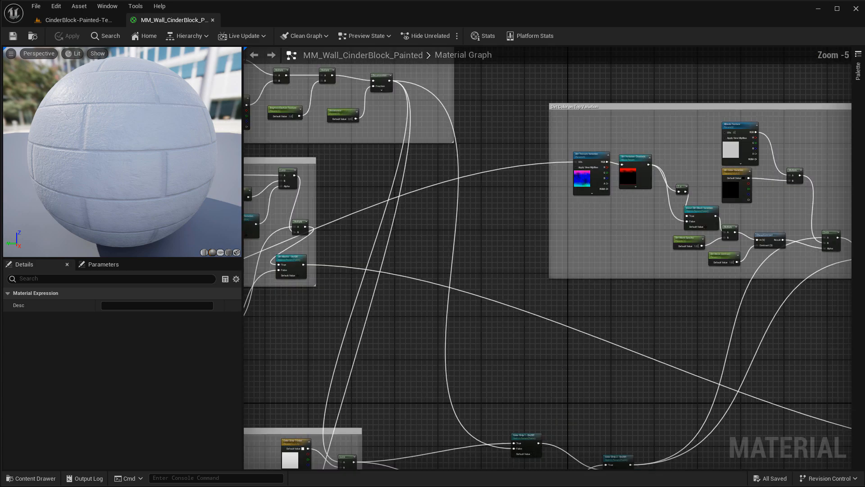
right_drag(560, 395, 493, 407)
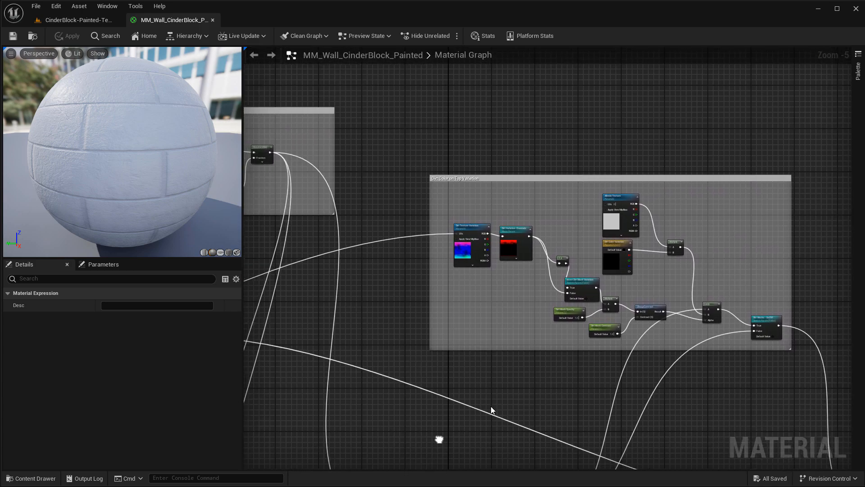
scroll(496, 407, up, 3)
right_drag(435, 395, 434, 396)
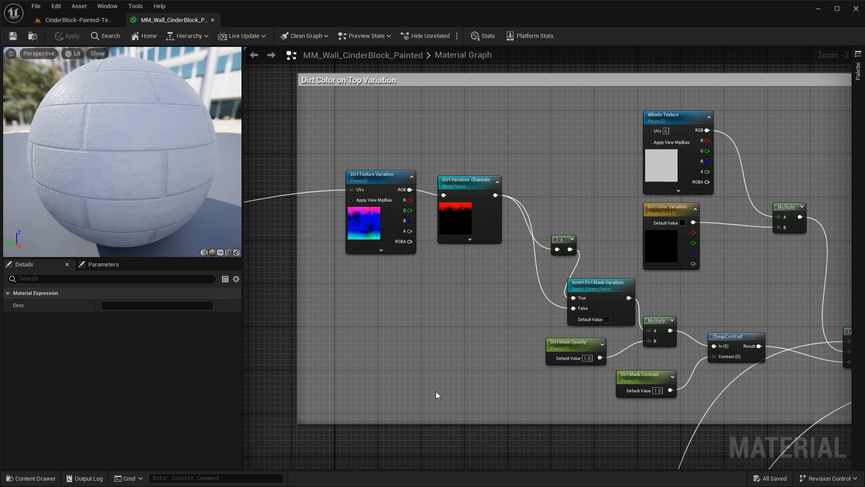
right_drag(436, 393, 260, 367)
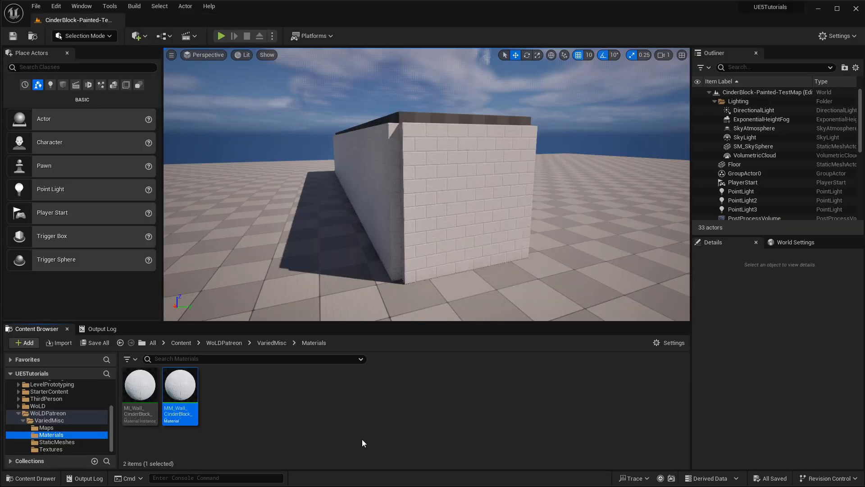
Open the MI_Wall_CinderBlock material instance beside a full-screen level viewport that looks down the inside of the cinder block corridor
double_click(132, 381)
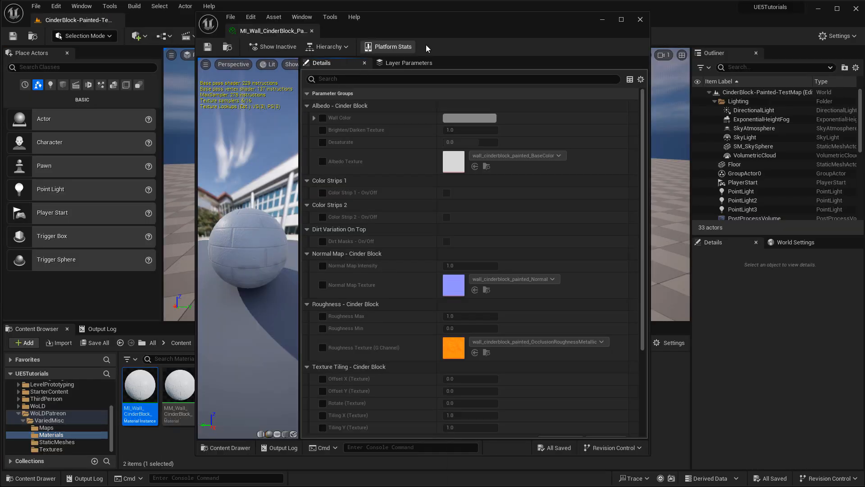
drag(425, 45, 642, 36)
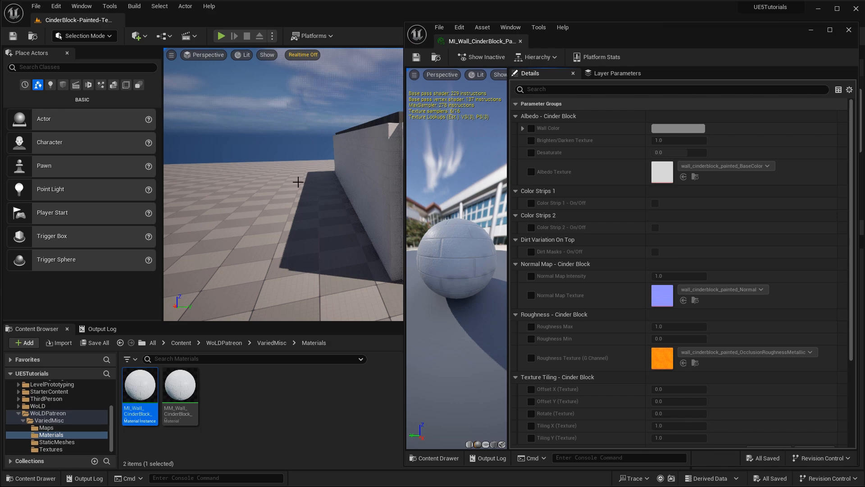
right_drag(259, 197, 306, 209)
key(F11)
key(w)
drag(404, 208, 450, 208)
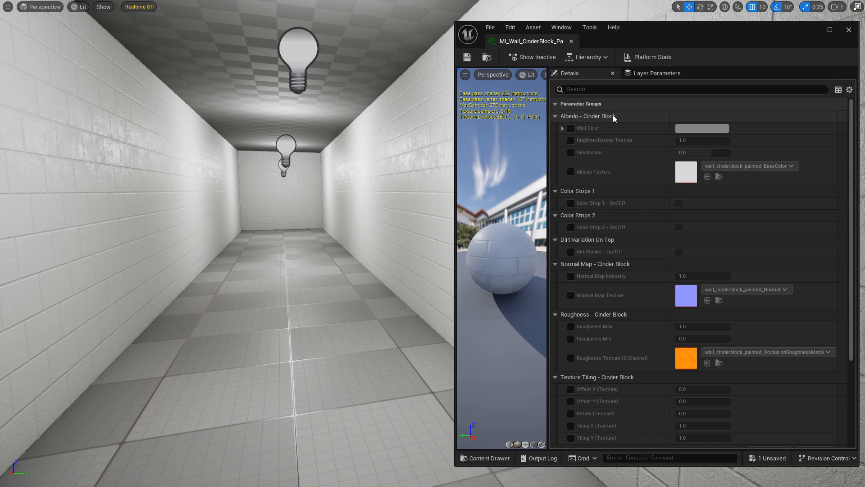
Enable the Wall Color override and preview an orange wall tint, discarding the color change
click(571, 128)
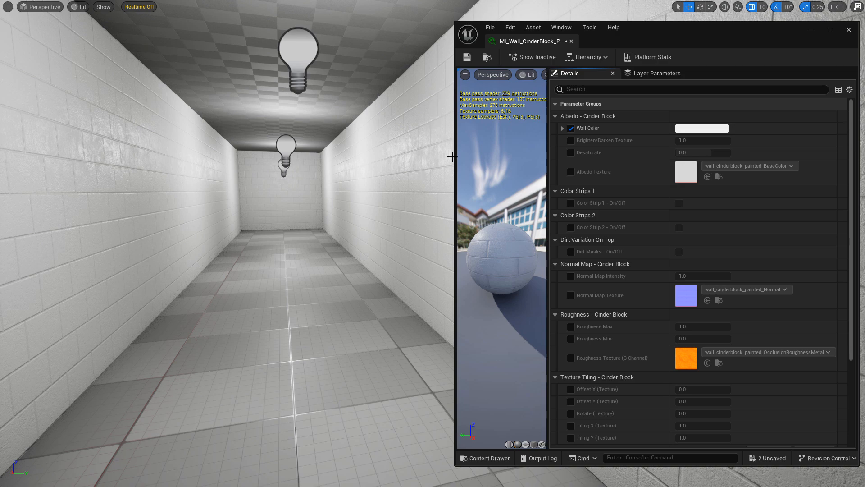
click(702, 128)
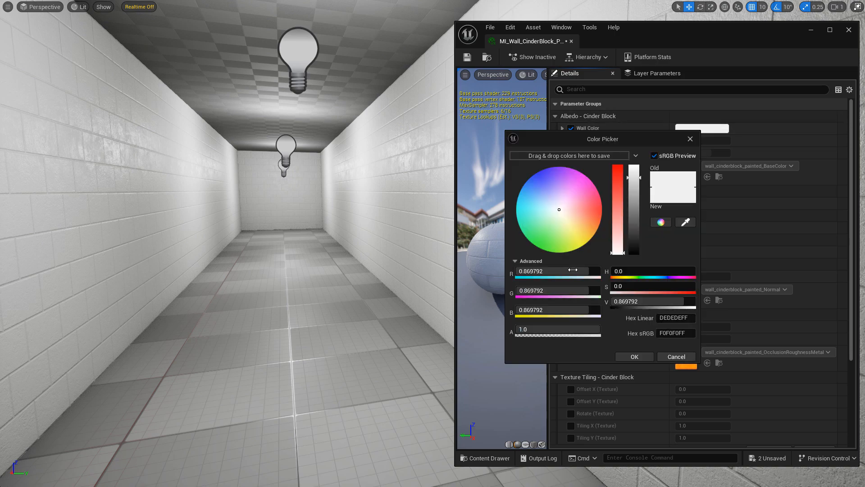
drag(576, 208, 588, 226)
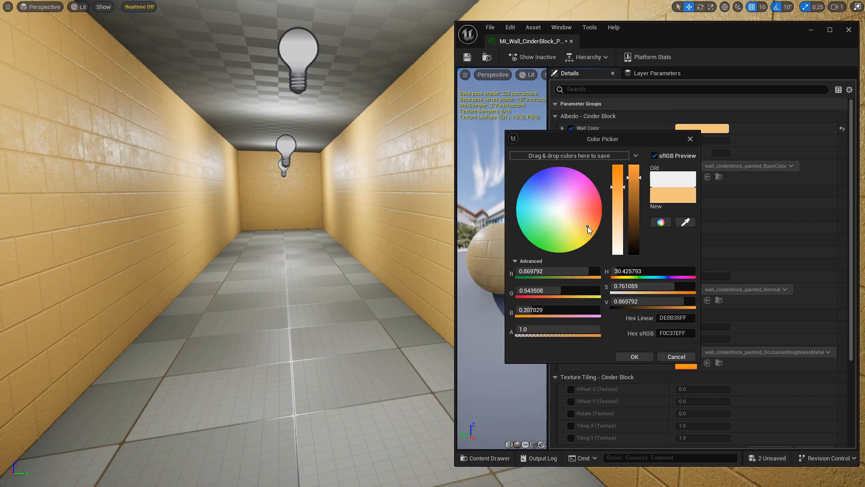
click(683, 357)
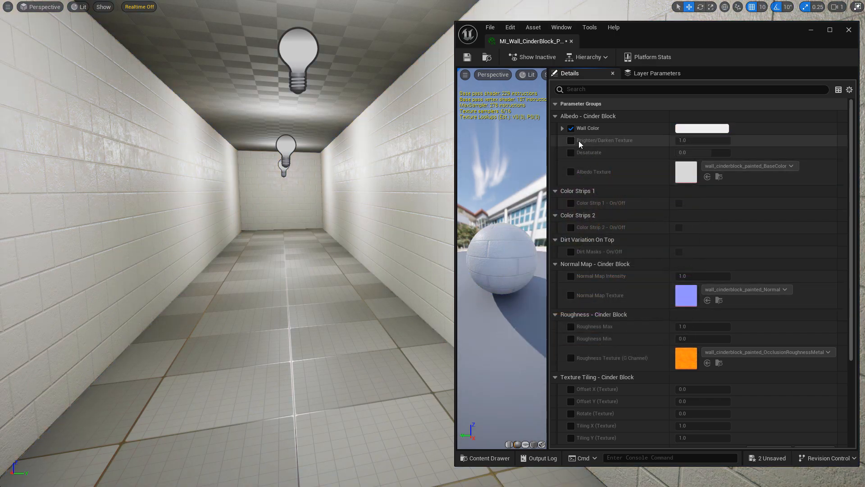
Try darkening the wall with the Brighten/Darken Texture override at about 0.15 and undo the edit
click(571, 140)
drag(696, 142, 658, 142)
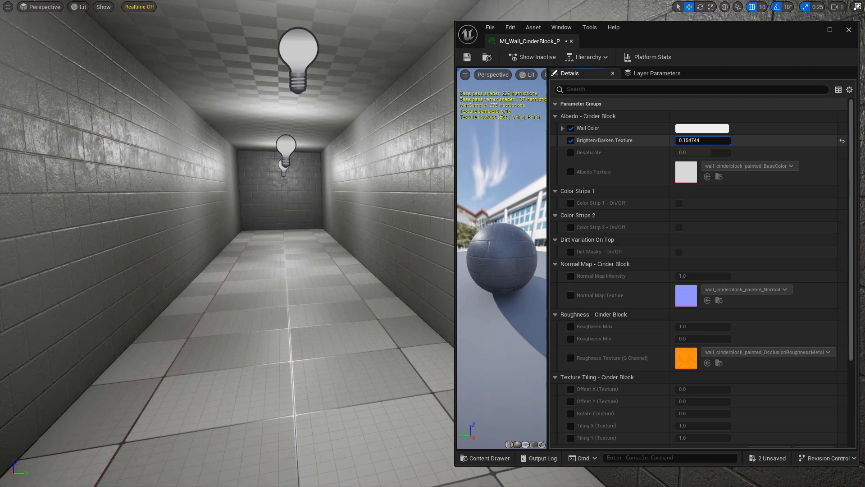
key(ctrl+z)
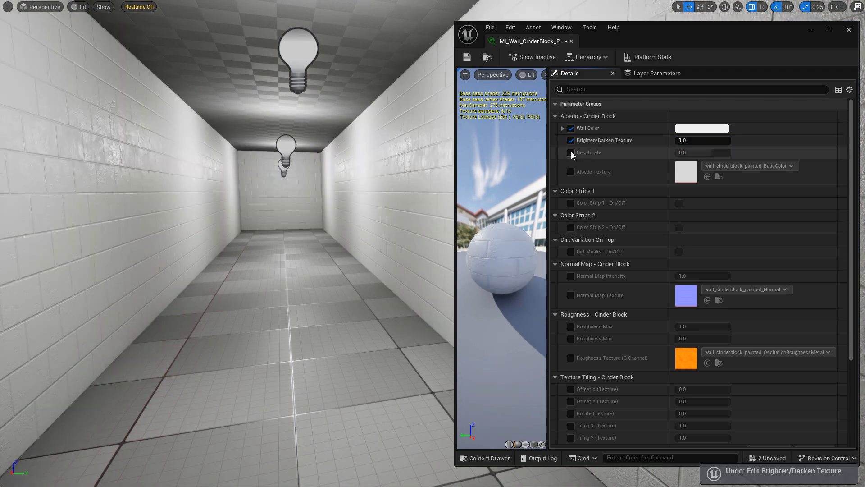
Try the Desaturate override at about -1 on a red F09393 wall color, and reset both parameters to their defaults
click(571, 153)
key(ctrl+z)
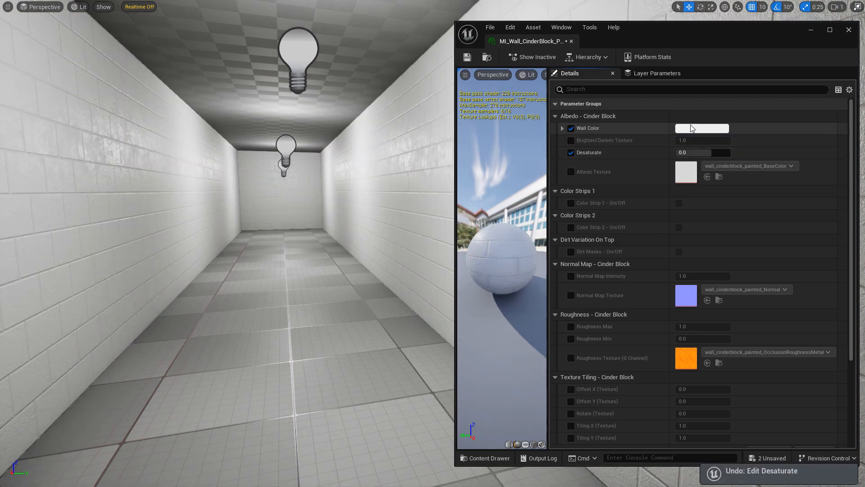
click(693, 128)
mouse_move(608, 179)
mouse_down()
mouse_move(603, 173)
mouse_move(607, 187)
mouse_up()
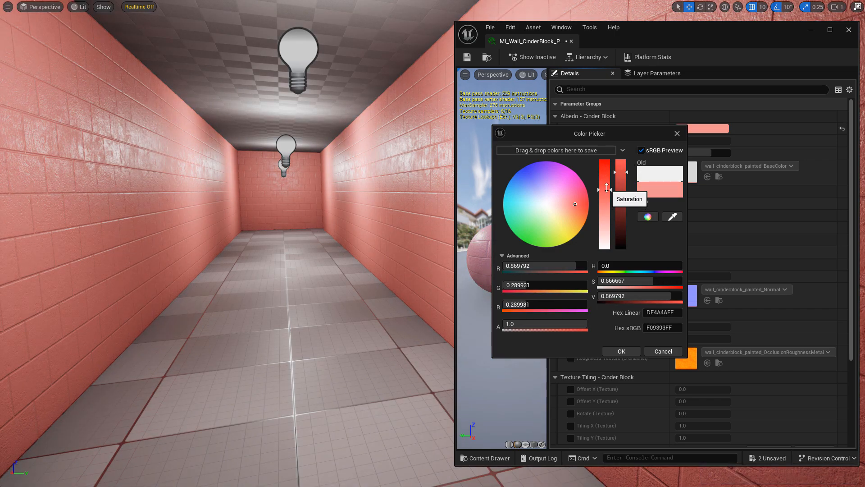
click(676, 134)
drag(689, 152, 690, 152)
mouse_move(697, 152)
mouse_down()
mouse_move(721, 152)
mouse_move(676, 153)
mouse_move(683, 153)
mouse_up()
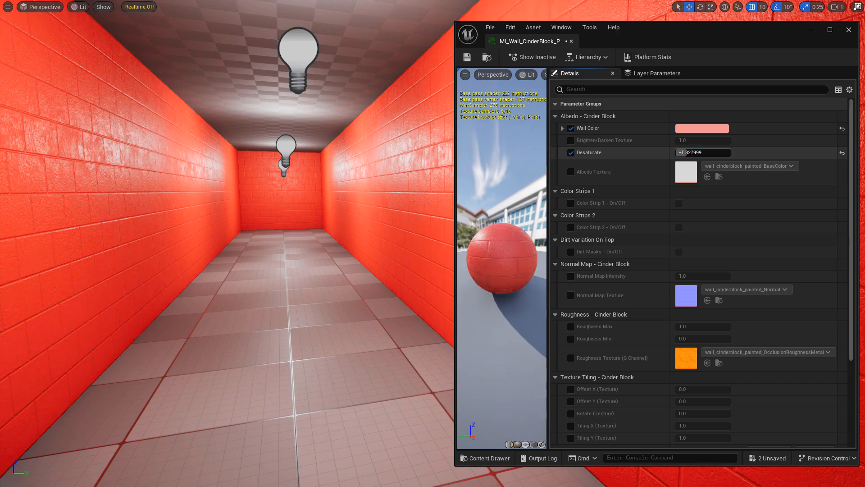
click(842, 154)
click(842, 129)
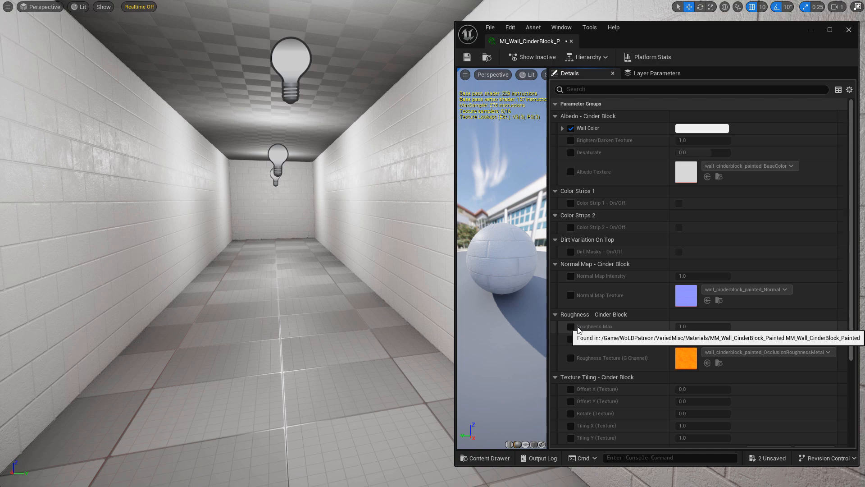
Try the roughness overrides on the wall, setting Roughness Max to about 1.07 and adjusting Roughness Min
click(571, 326)
click(571, 339)
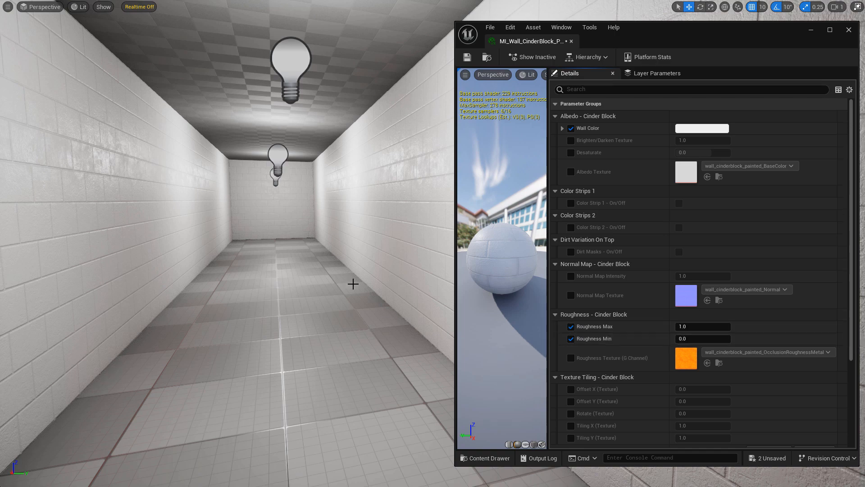
right_drag(303, 249, 270, 250)
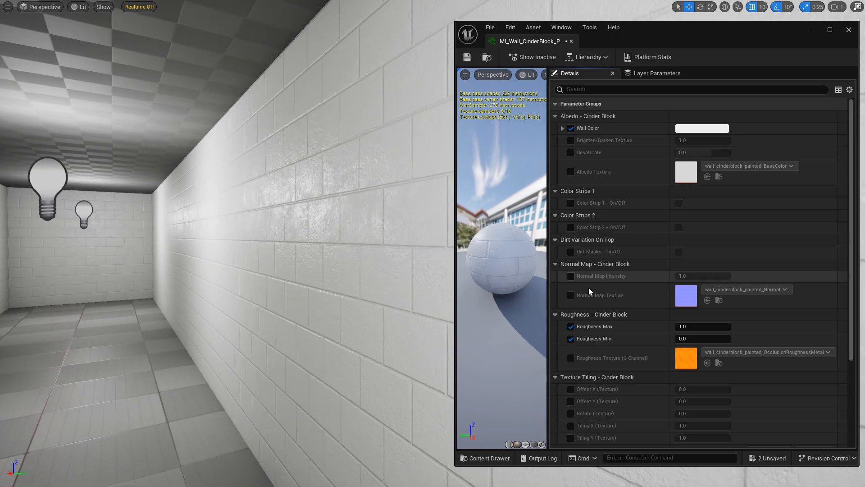
drag(684, 326, 681, 326)
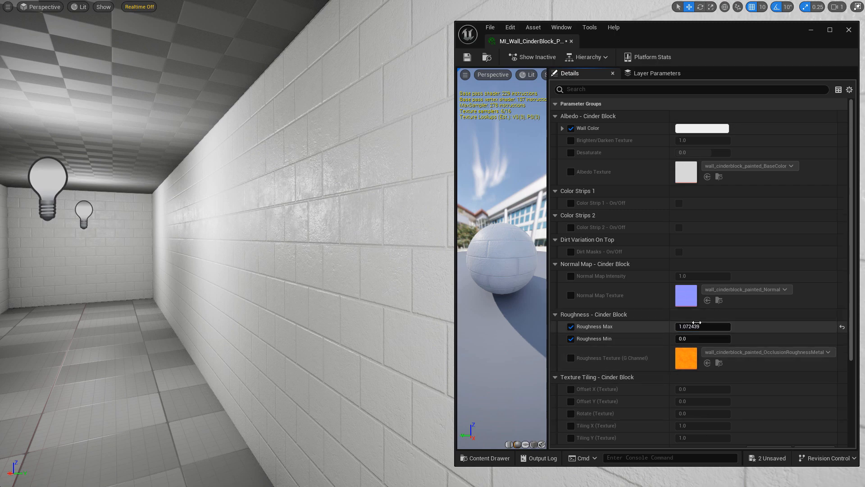
drag(684, 339, 683, 338)
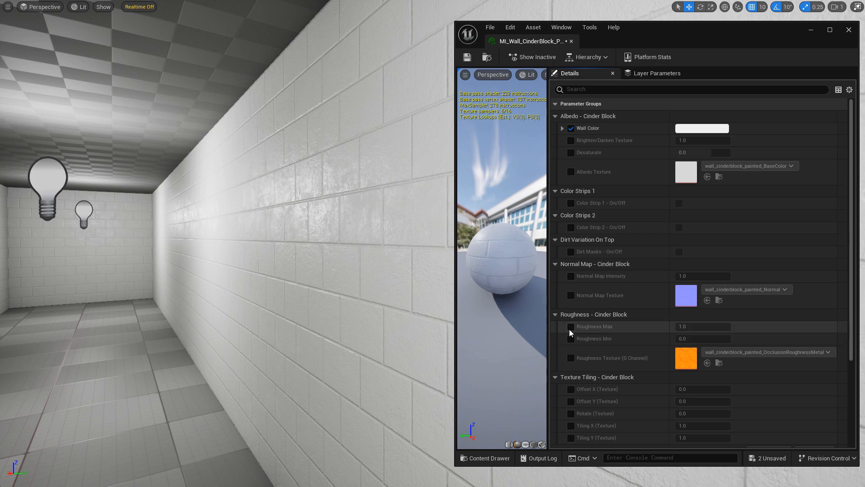
Try shifting the wall texture with the Offset X and Offset Y overrides, undo the shift and disable both overrides
right_drag(332, 311, 322, 310)
key(s)
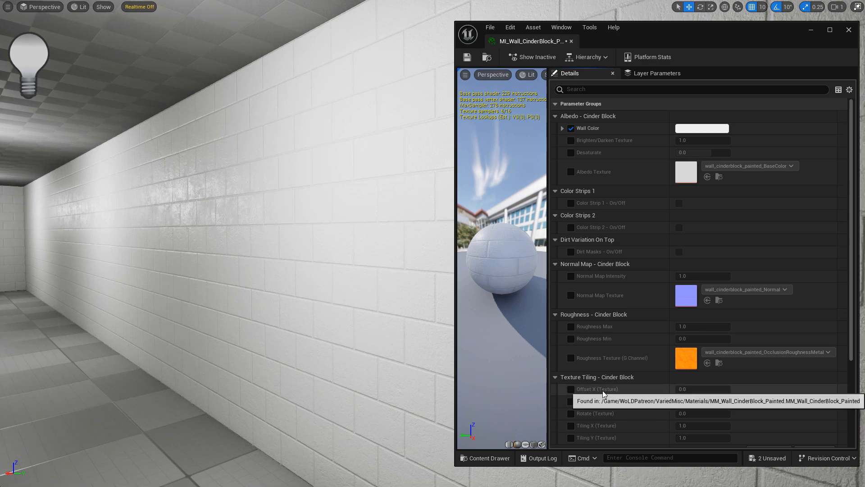
click(571, 389)
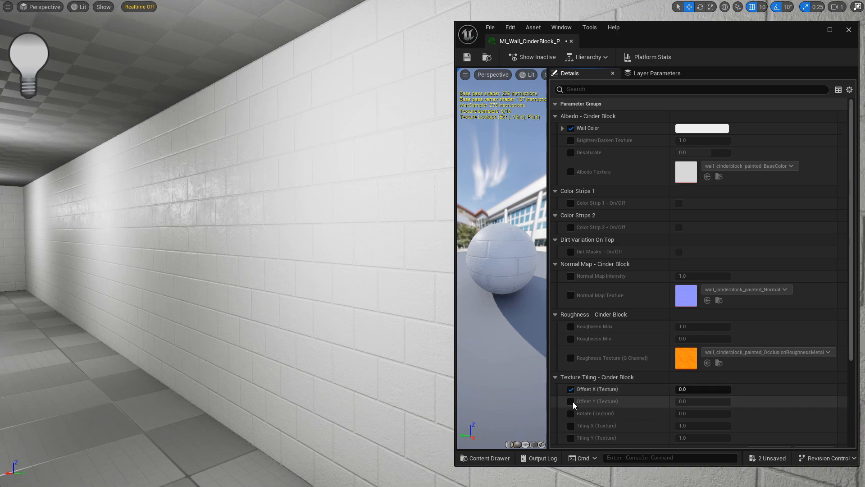
click(571, 401)
drag(682, 390, 698, 426)
key(ctrl+z)
click(571, 401)
click(571, 390)
Try Tiling X and Tiling Y overrides of 2 on the wall texture, reset both and disable the overrides
click(571, 425)
click(571, 438)
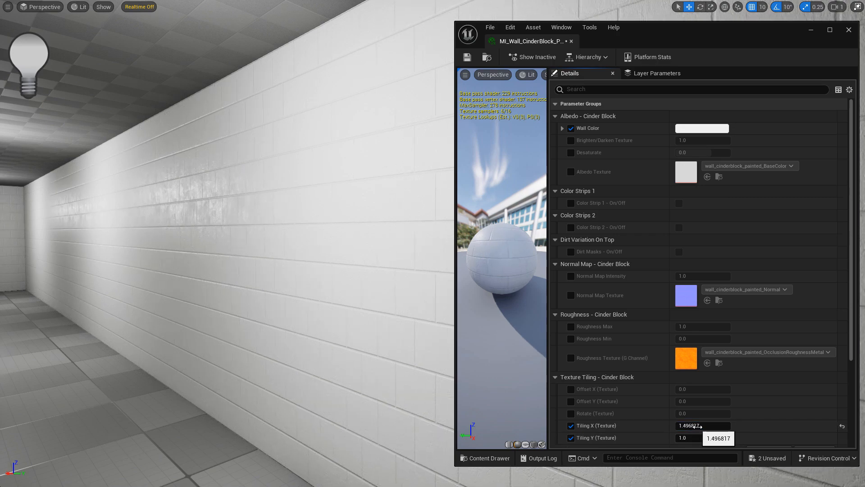
click(699, 427)
text(2)
key(Tab)
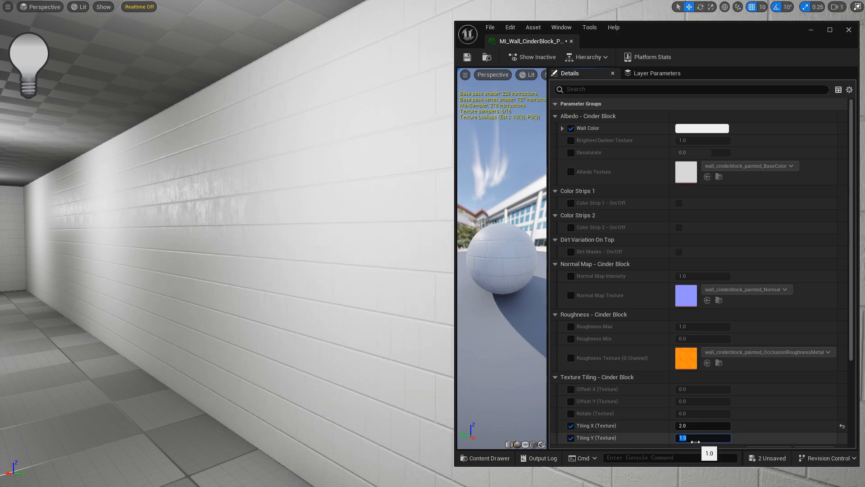
text(2)
key(Return)
click(842, 426)
click(842, 438)
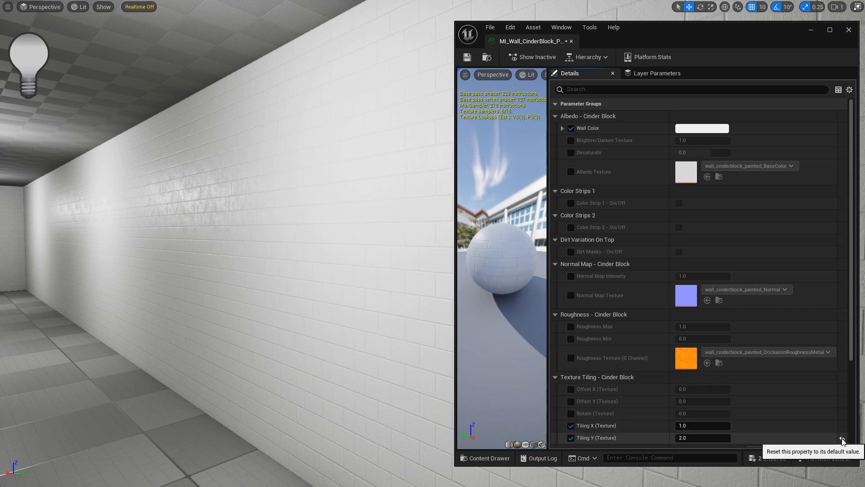
click(571, 426)
click(571, 438)
Try rotating the wall texture by 90 with the Rotate (Texture) override and disable the override
click(571, 414)
click(702, 413)
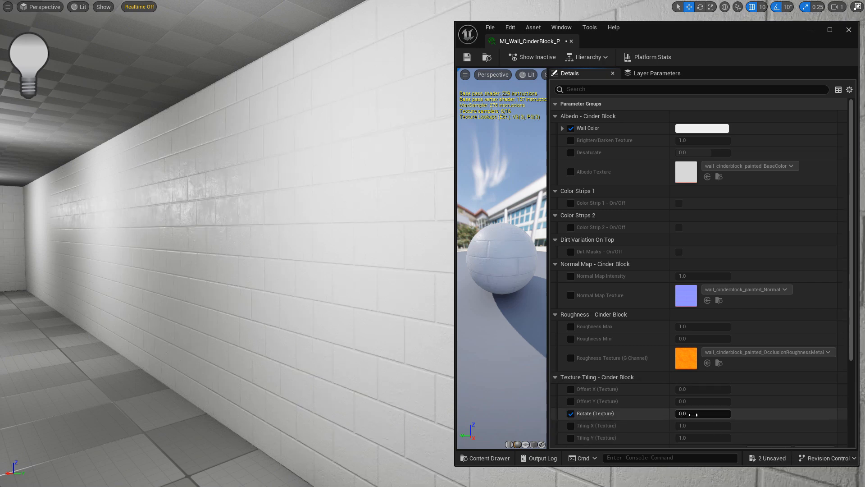
text(90)
key(Return)
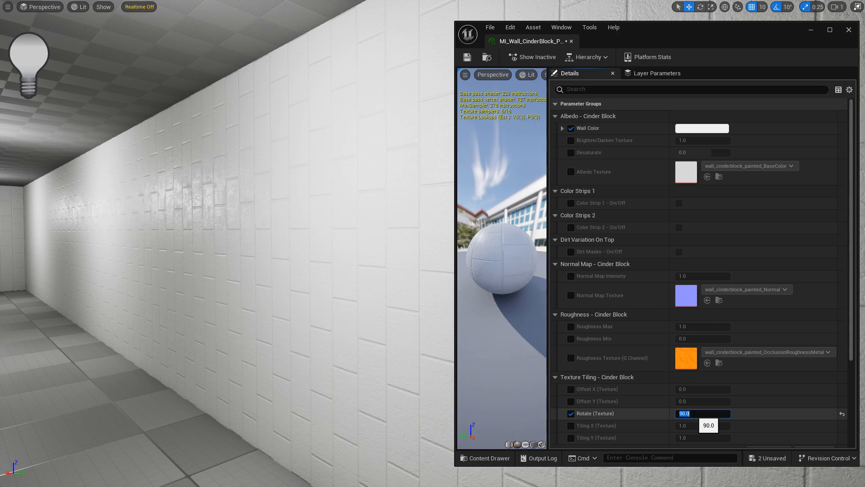
click(570, 413)
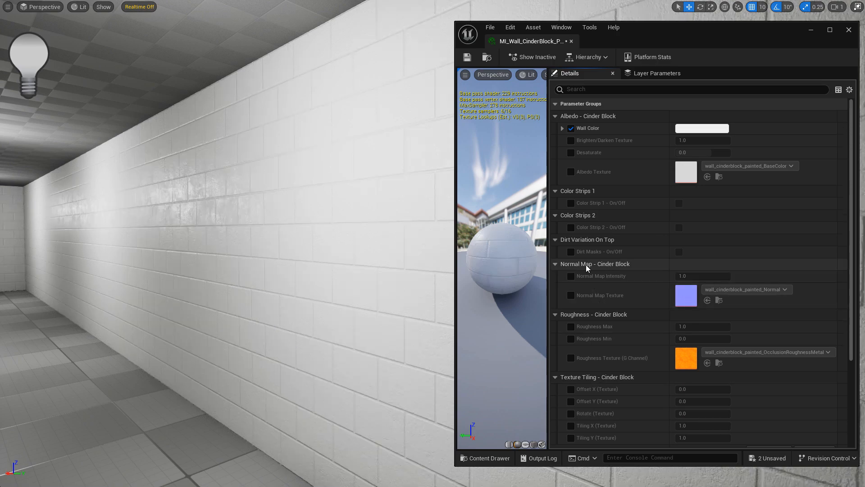
Try stronger Normal Map Intensity override values of 2.0 and 3.0 on the wall, and return it to 1.0
right_drag(347, 237, 408, 236)
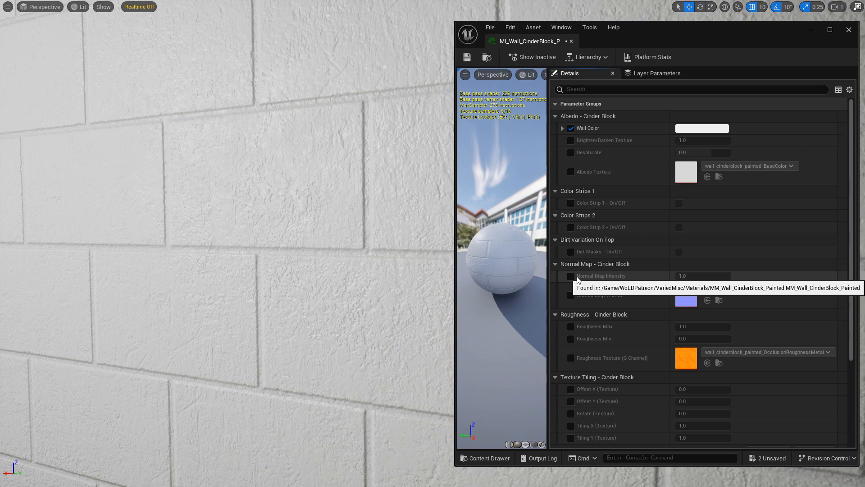
click(571, 276)
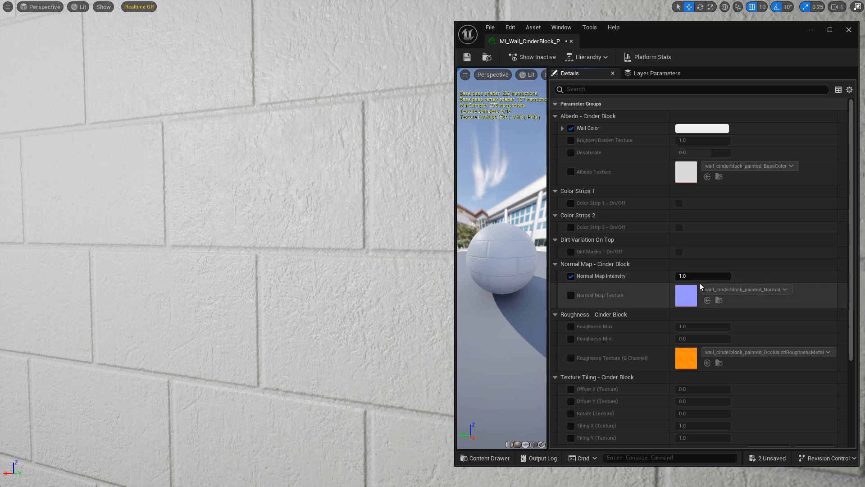
key(Tab)
text(2.0)
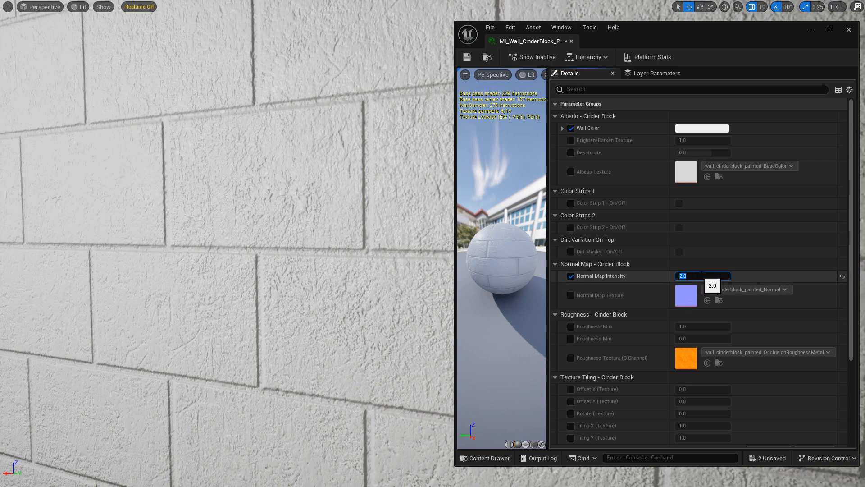
key(BackSpace)
key(BackSpace)
key(BackSpace)
text(3.0)
key(Return)
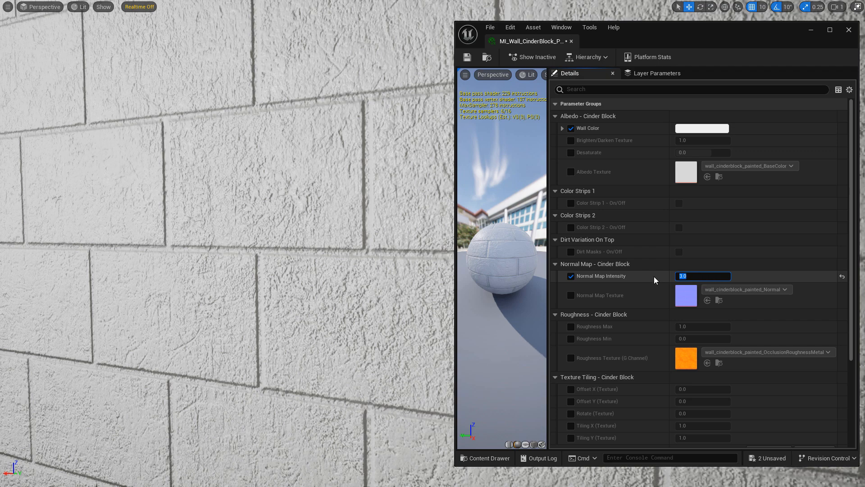
text(1.0)
key(Return)
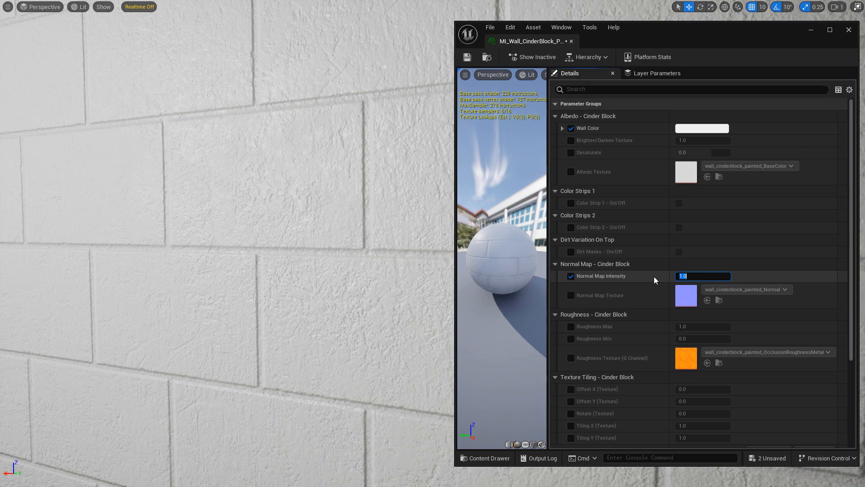
Try weaker Normal Map Intensity values of 0.5 and 0.0 on the wall and disable the override
text(0.5)
key(Return)
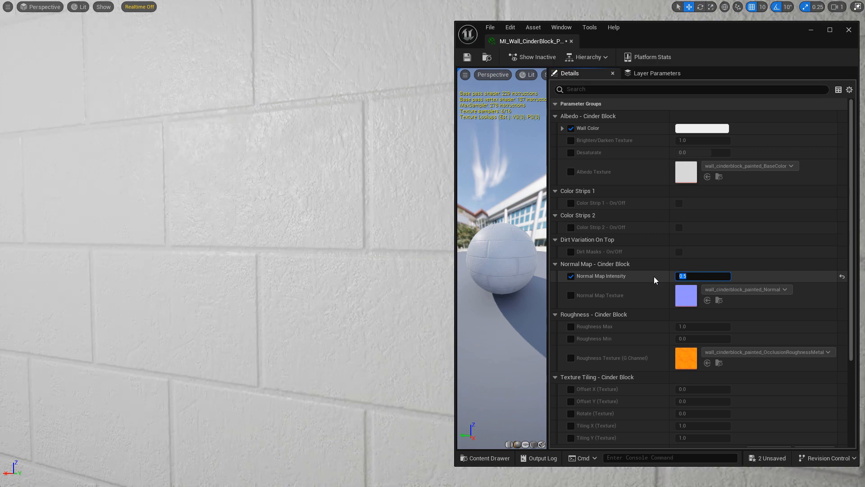
text(0.0)
key(Return)
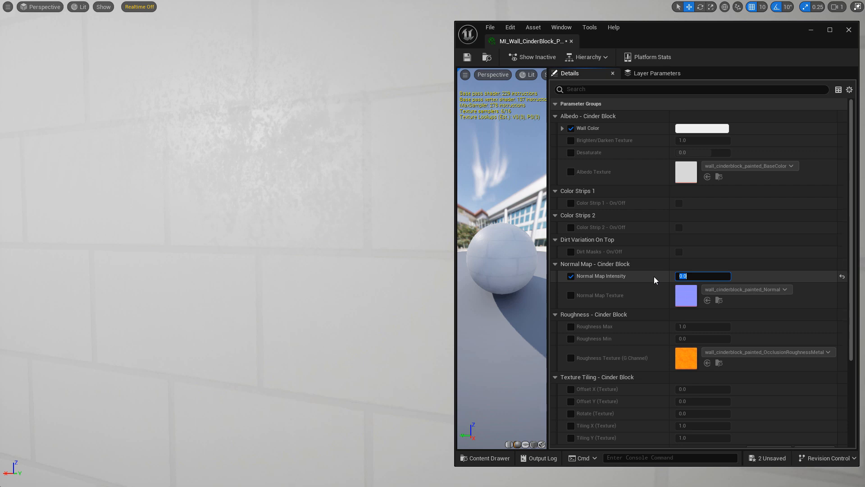
click(570, 276)
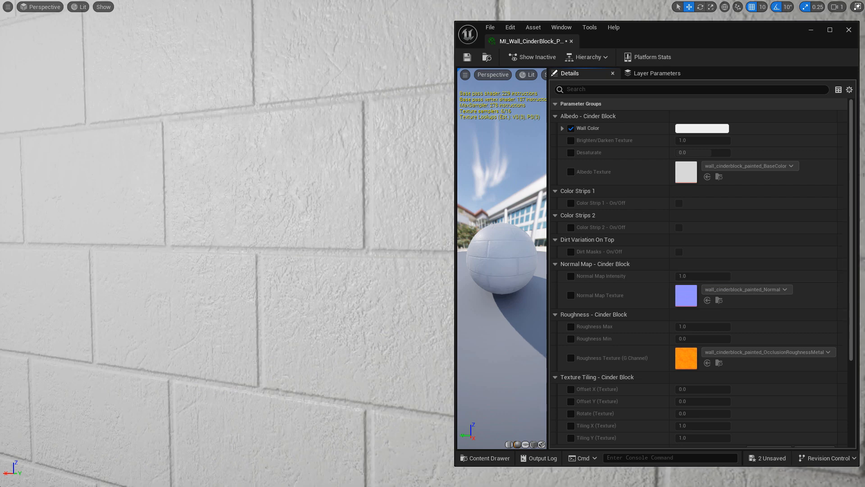
Enable the Color Strip 1 - On/Off override and turn the first color strip on for the corridor walls
right_drag(389, 279, 320, 292)
key(s)
key(w)
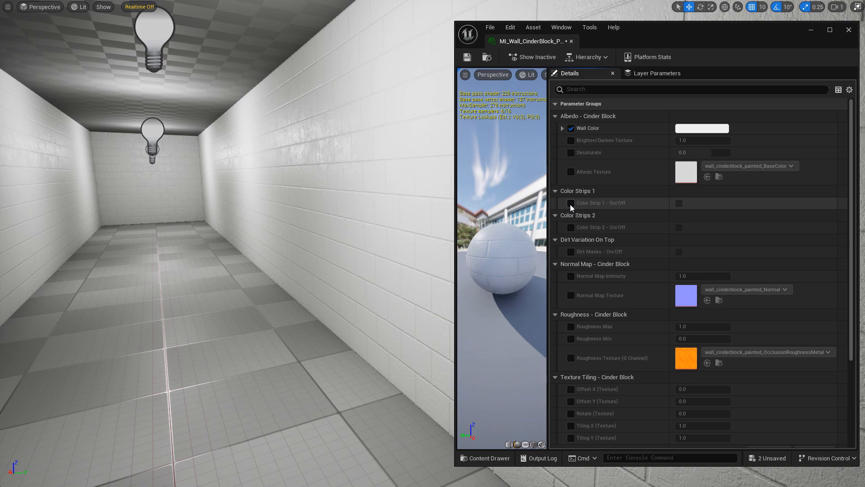
click(570, 203)
click(679, 203)
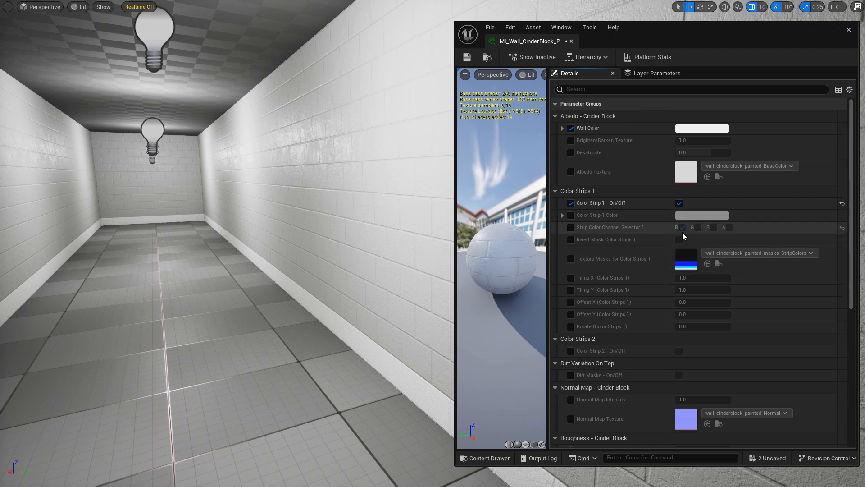
Open the strip colors mask texture, examine its red, green and blue channels individually, and close it
key(ctrl+space)
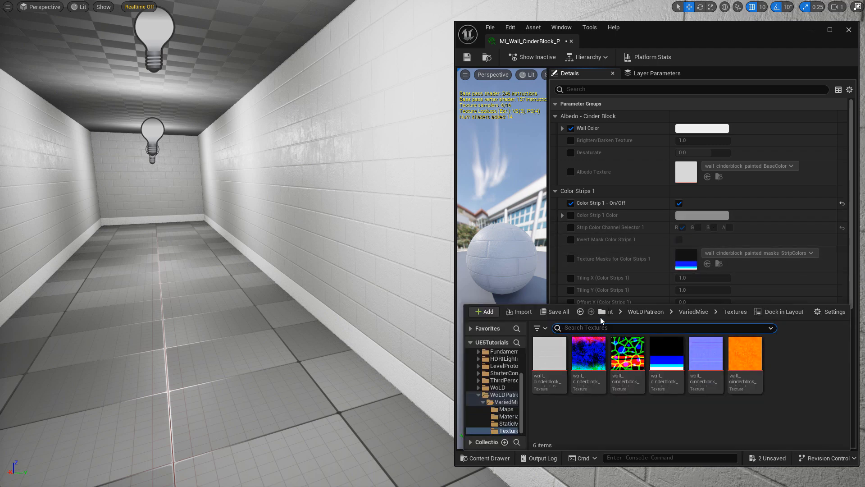
double_click(667, 354)
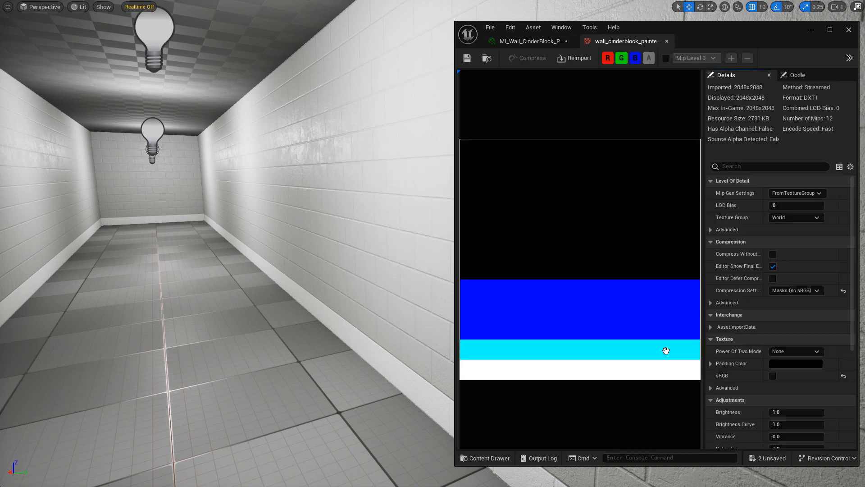
click(609, 58)
click(622, 60)
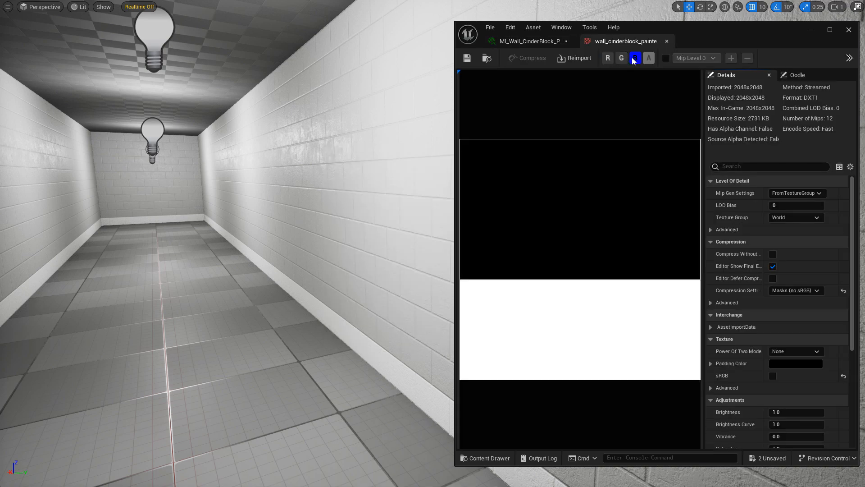
click(633, 58)
click(607, 63)
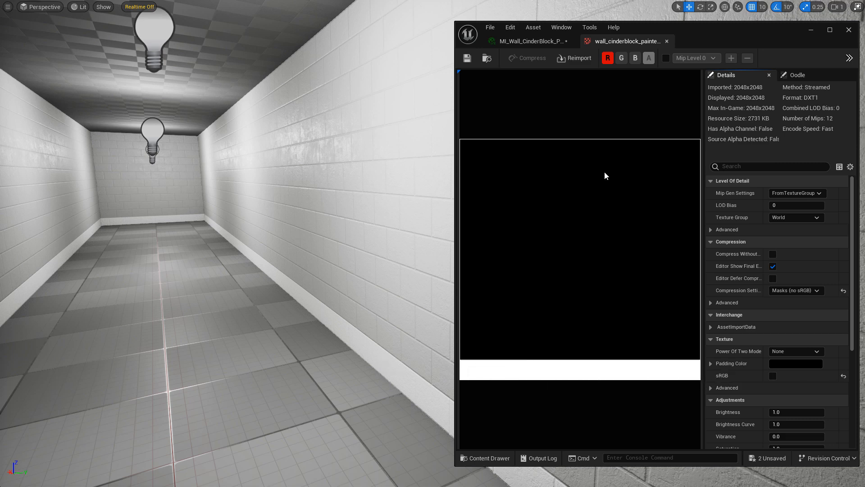
click(607, 58)
click(623, 59)
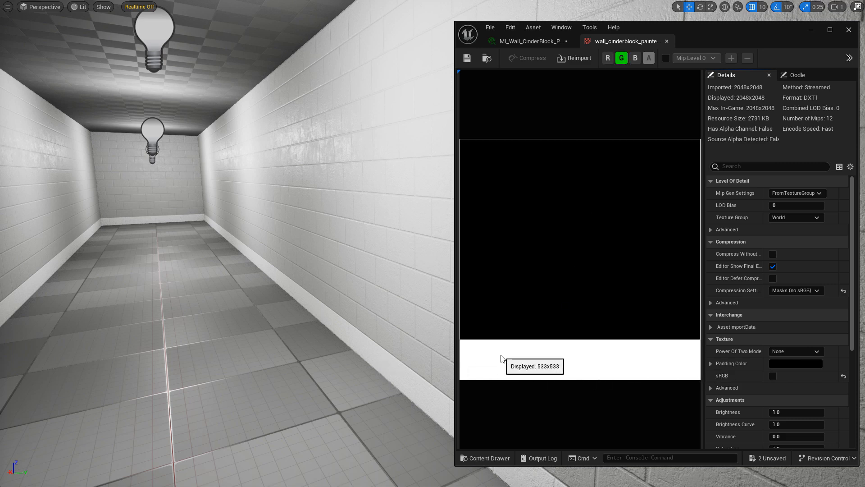
click(622, 58)
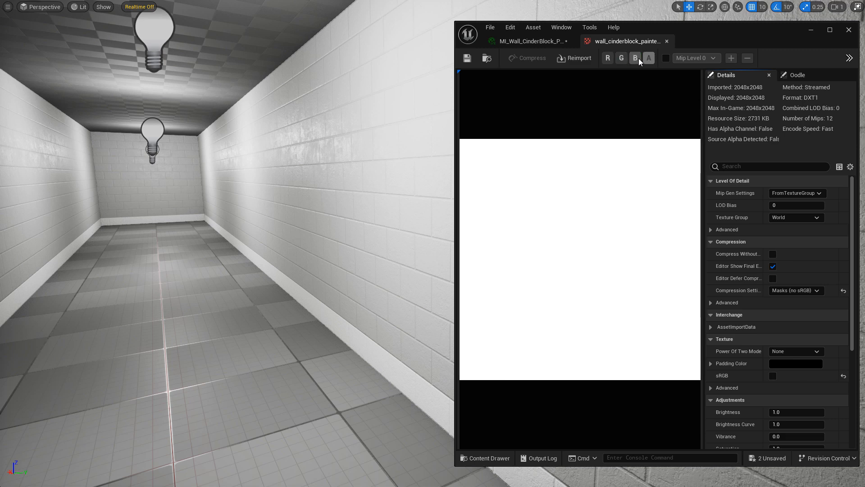
click(635, 58)
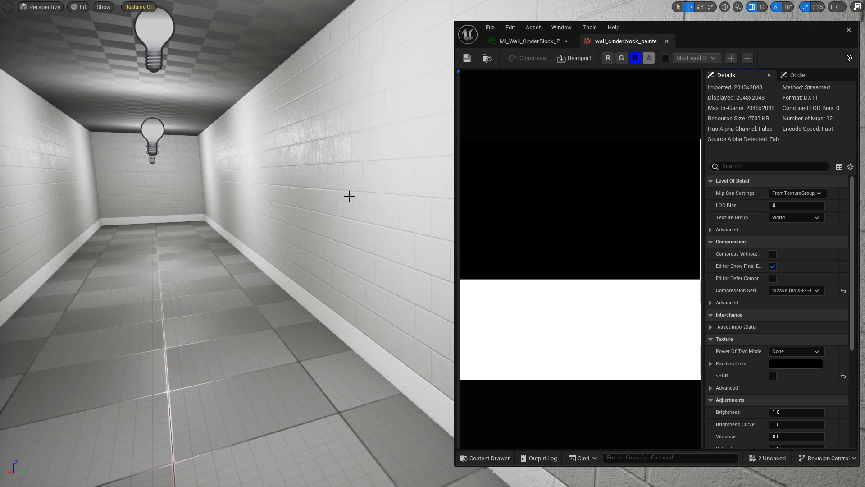
click(667, 40)
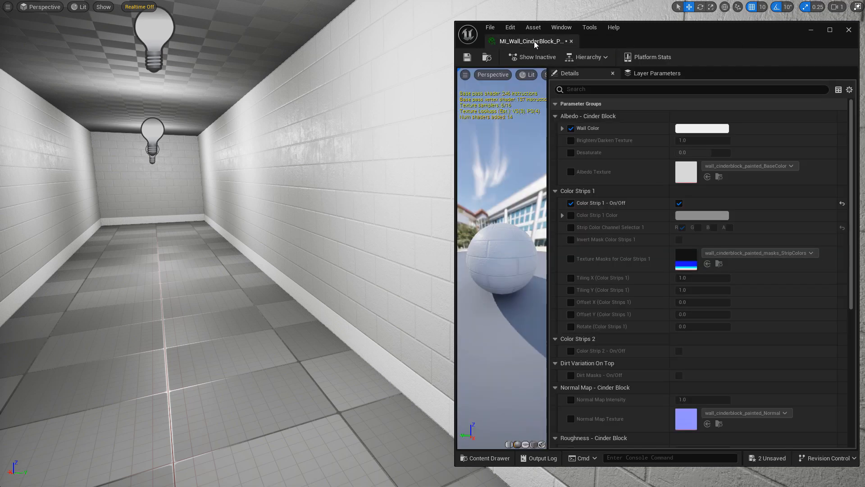
Override Strip Color Channel Selector 1, trying the green channel and switching the strip to the blue channel only
click(571, 227)
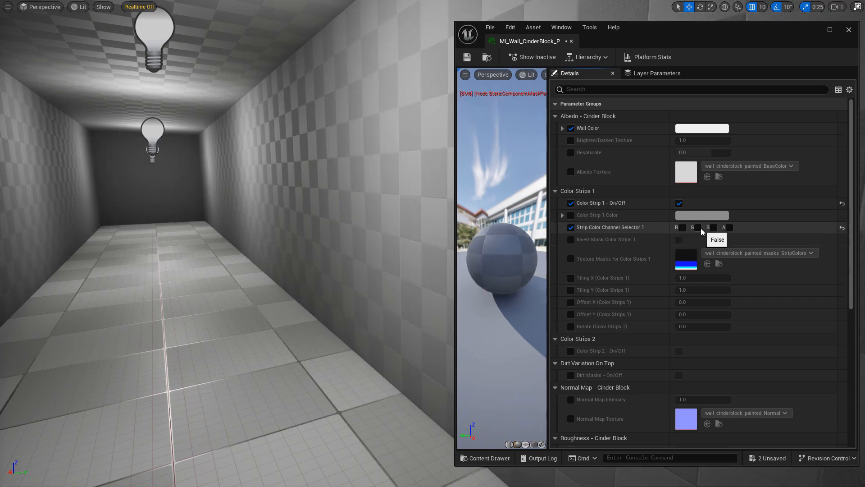
click(698, 227)
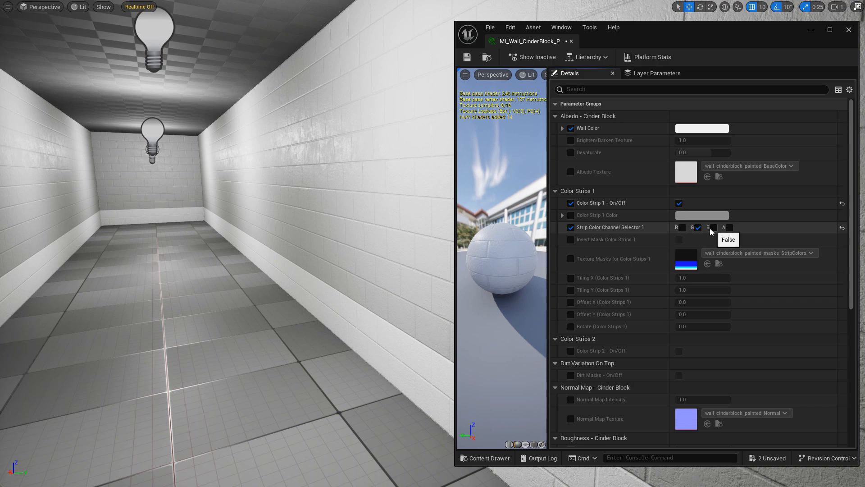
click(713, 228)
click(699, 227)
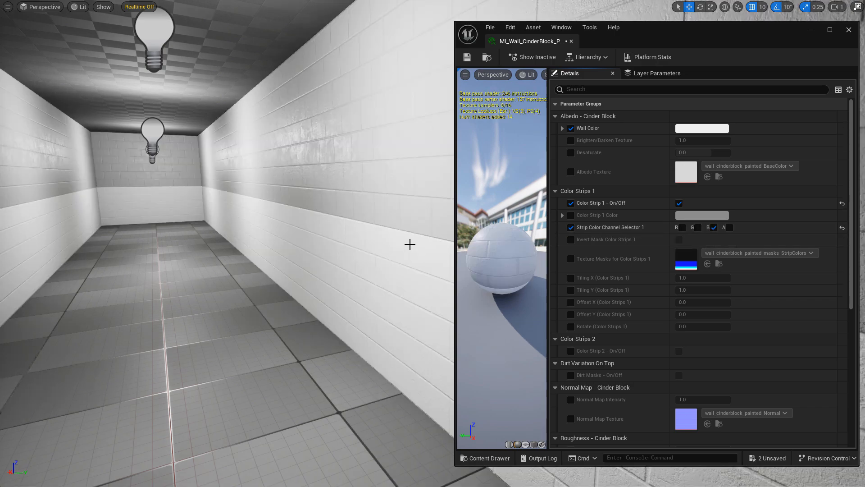
Override Color Strip 1 Color and set it to blue with hex sRGB 667EFFFF
click(571, 215)
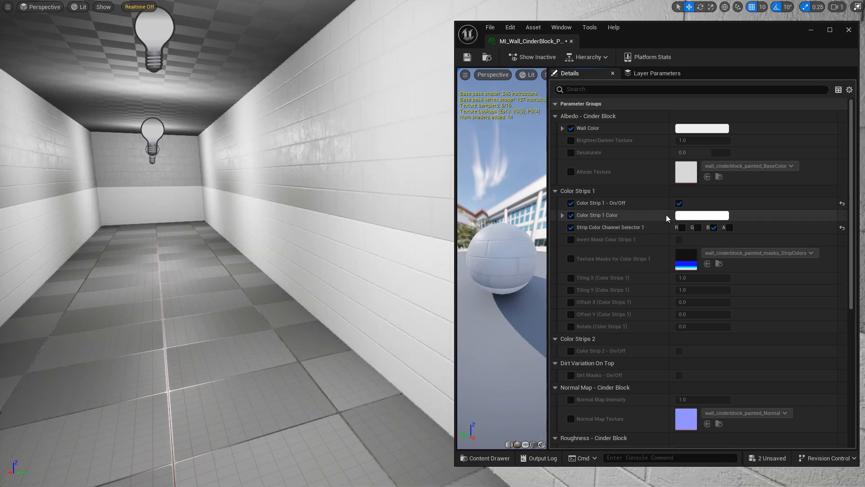
click(698, 217)
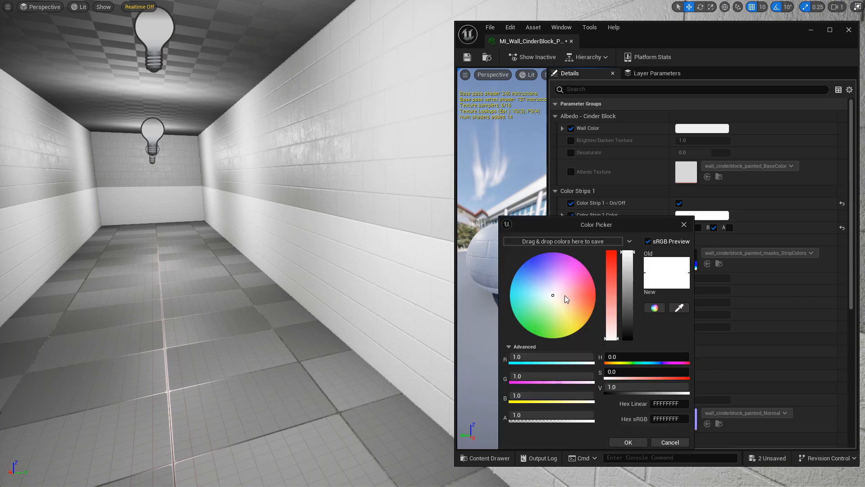
drag(564, 295, 531, 264)
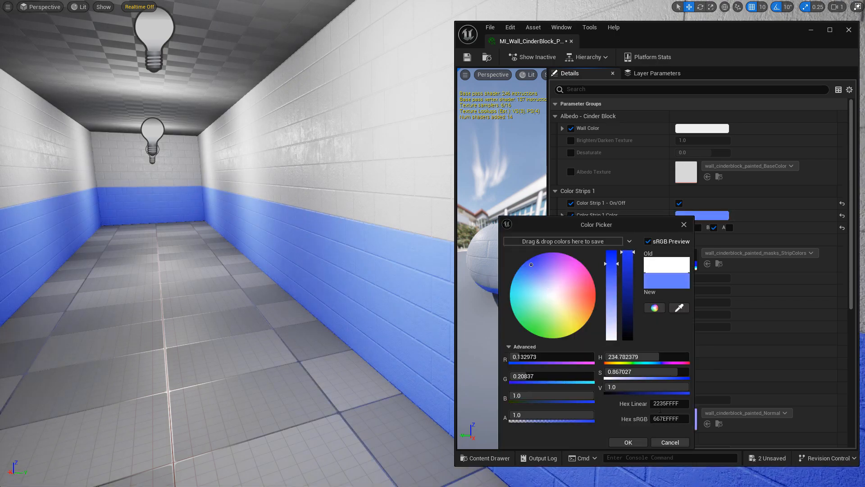
click(628, 441)
Compare the blue strip using the green, red and blue mask channels, leaving only the red channel selected
click(713, 227)
click(697, 228)
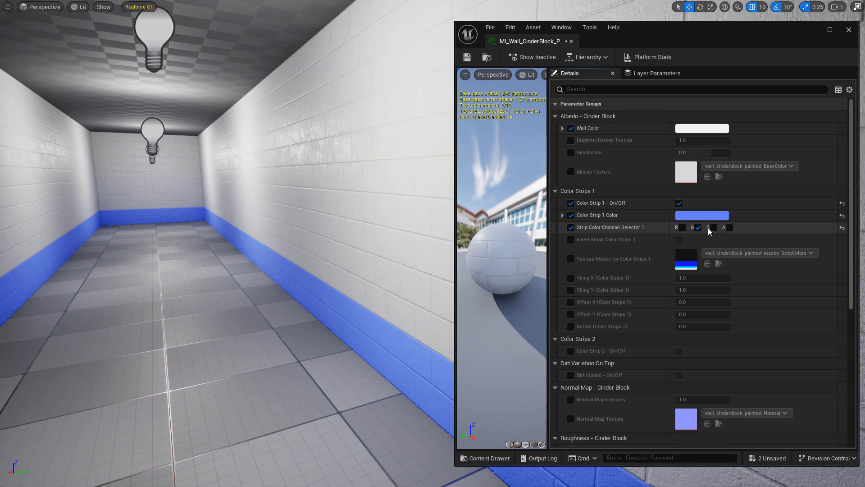
click(698, 228)
click(682, 227)
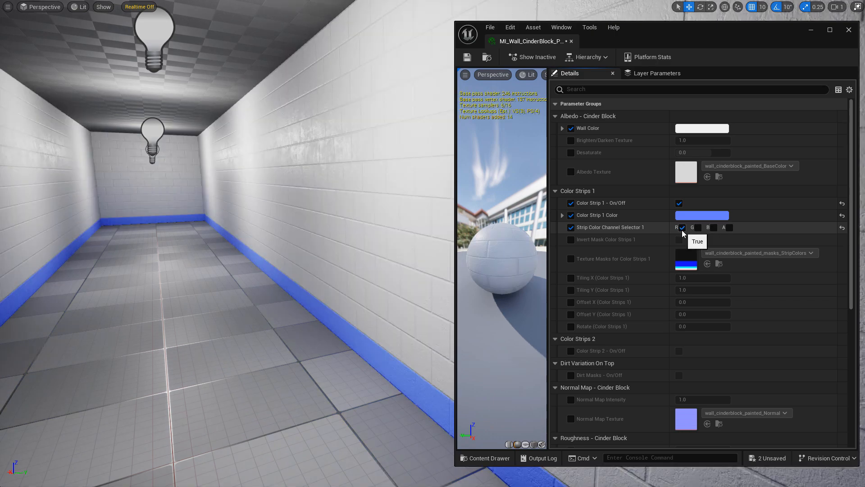
click(713, 227)
click(682, 228)
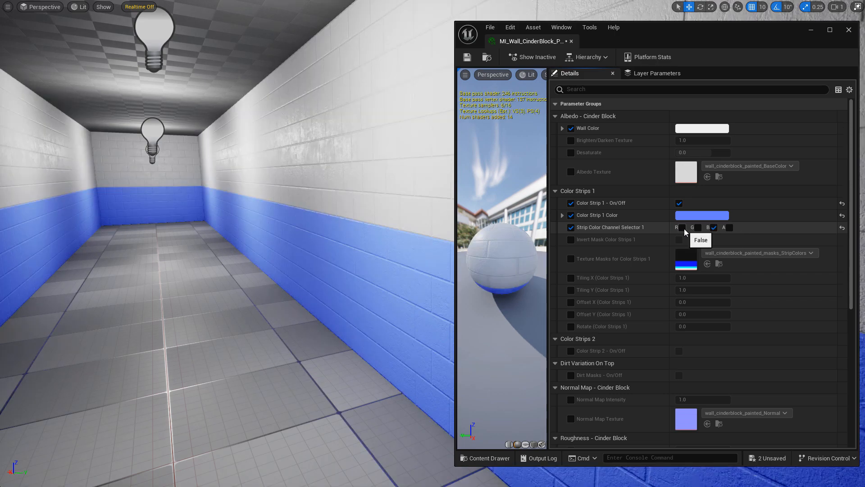
click(683, 227)
click(714, 227)
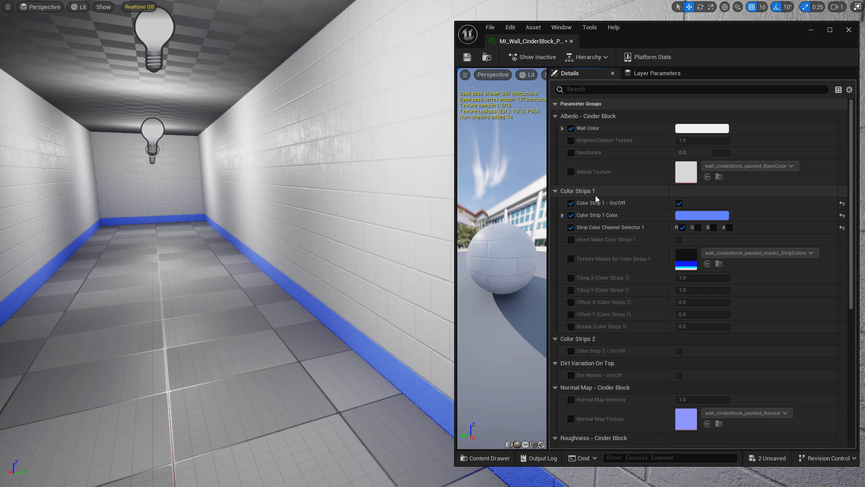
Enable the Tiling X, Tiling Y, Offset X, Offset Y and Rotate overrides for Color Strips 1
click(571, 277)
click(571, 289)
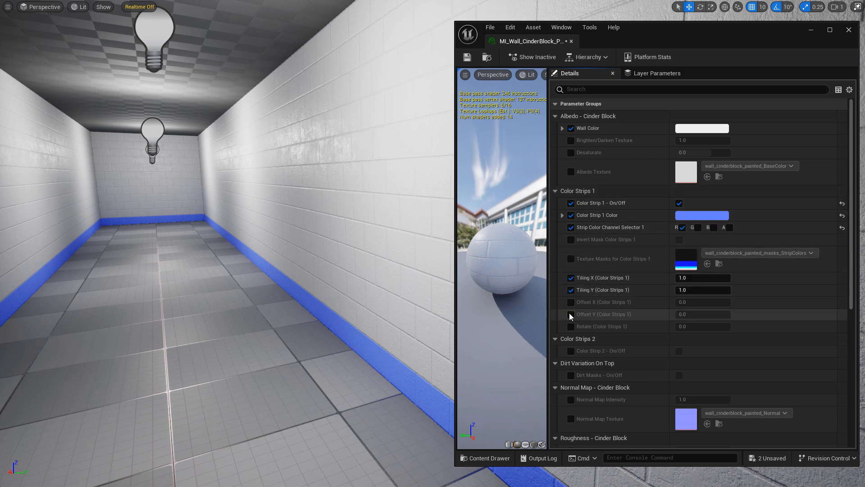
click(570, 314)
click(570, 326)
click(571, 302)
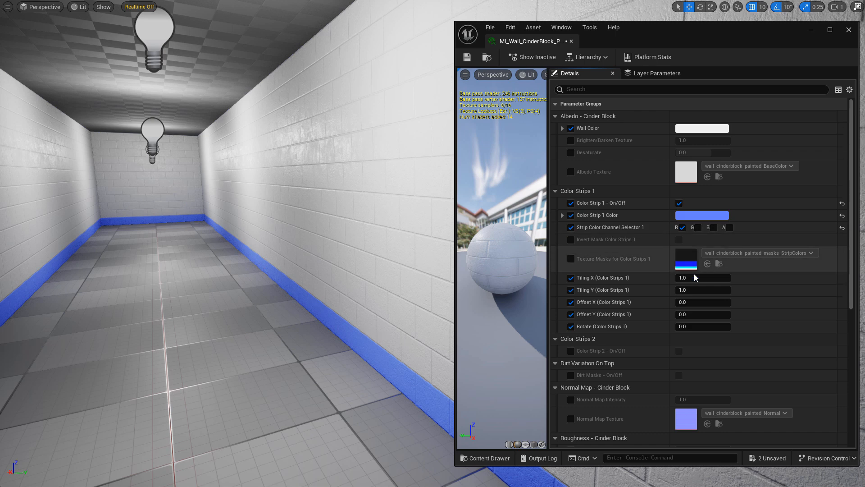
Try changing the strip's Tiling X, Tiling Y to about 5.55 and Offset X, undoing each change
drag(693, 277, 738, 277)
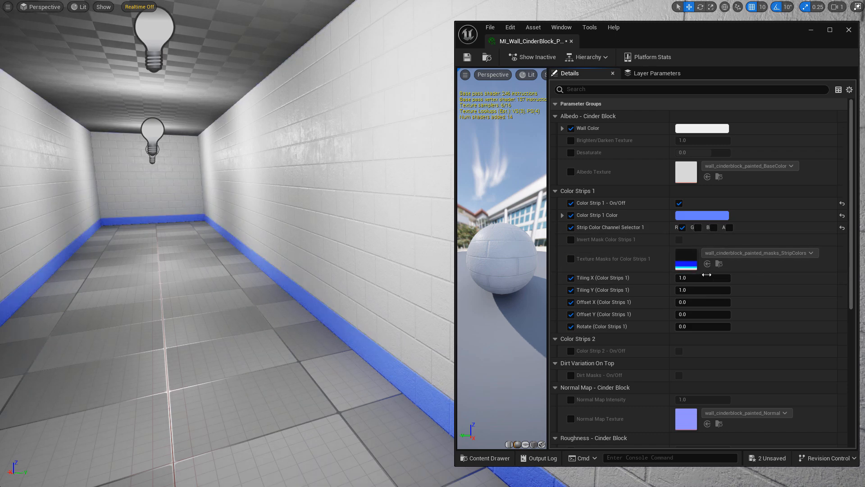
key(ctrl+z)
drag(691, 290, 739, 290)
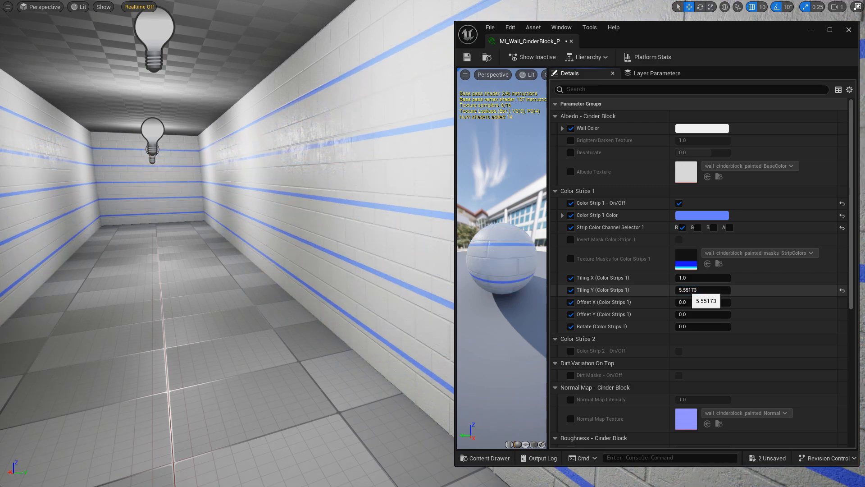
key(ctrl+z)
drag(703, 301, 719, 302)
key(ctrl+z)
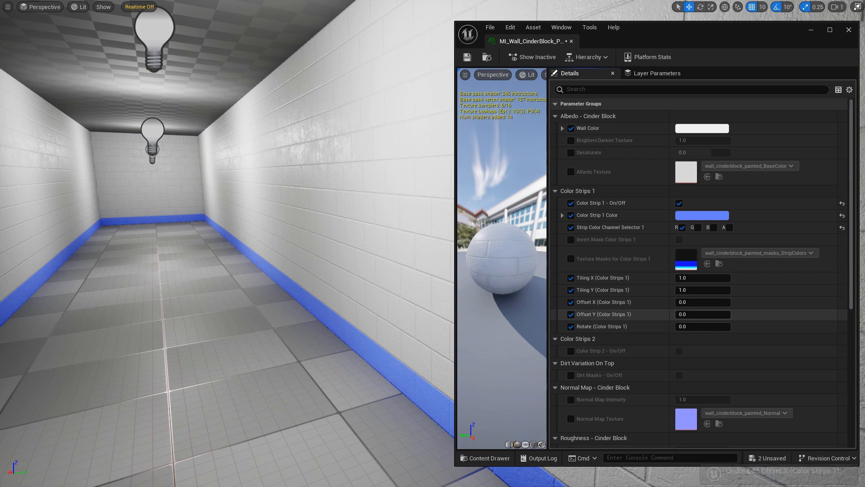
Shift the strip with Offset Y of about -3.76, switch it to the green channel, and readjust Offset Y to about -7.88
drag(685, 314, 628, 315)
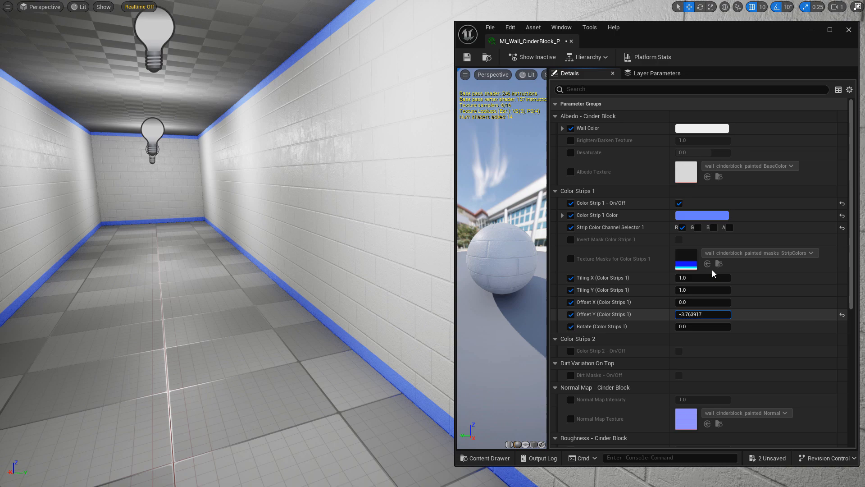
click(697, 227)
click(682, 228)
drag(703, 314, 665, 315)
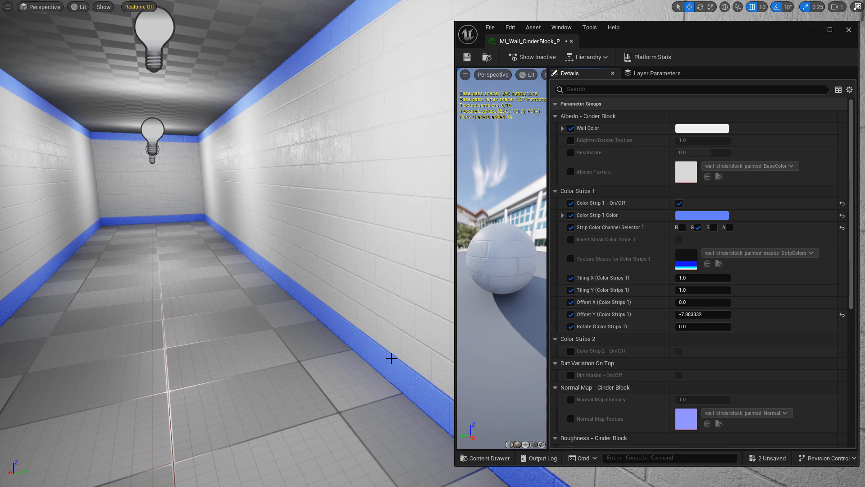
Inspect the blue strip along the wall's base and readjust Offset Y (Color Strips 1) to about -8.39
key(w)
right_drag(391, 359, 428, 315)
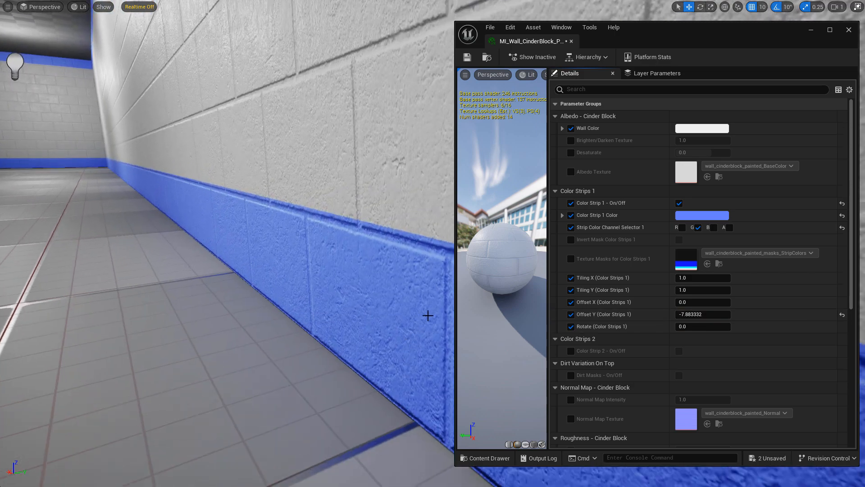
drag(697, 314, 674, 315)
mouse_move(354, 249)
middle_down()
mouse_move(351, 153)
mouse_move(351, 225)
mouse_move(338, 248)
mouse_move(322, 252)
mouse_move(363, 262)
middle_up()
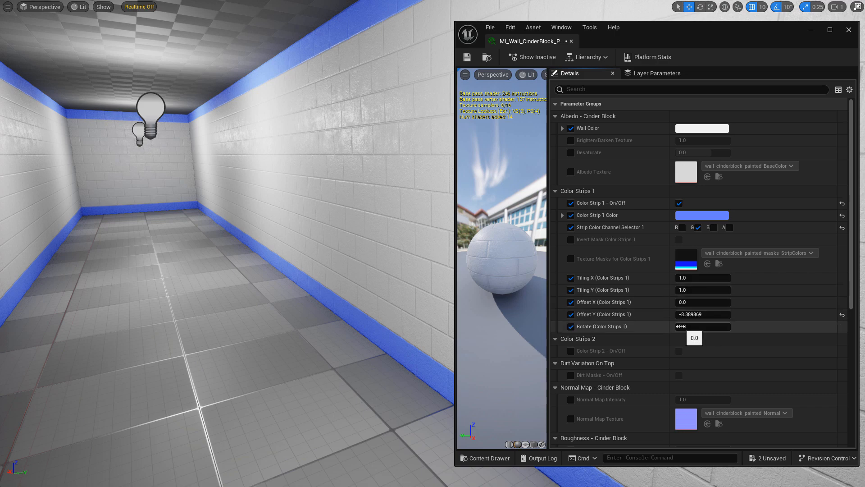
Rotate Color Strips 1 to about 64.8, switch its mask to the blue channel and set Tiling Y to about 0.83
drag(694, 326, 725, 326)
click(697, 227)
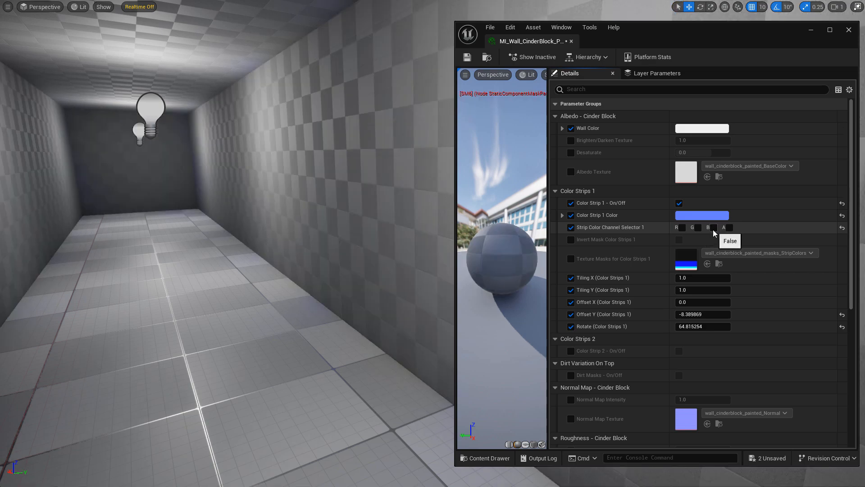
click(714, 227)
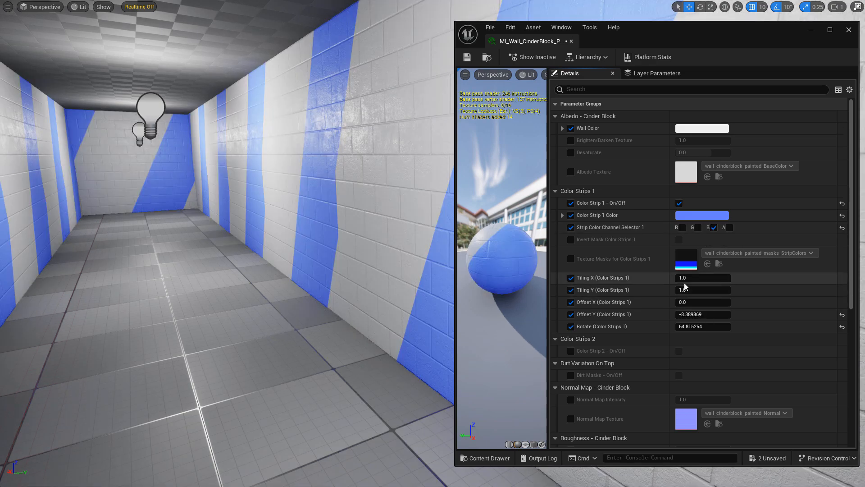
drag(681, 289, 680, 289)
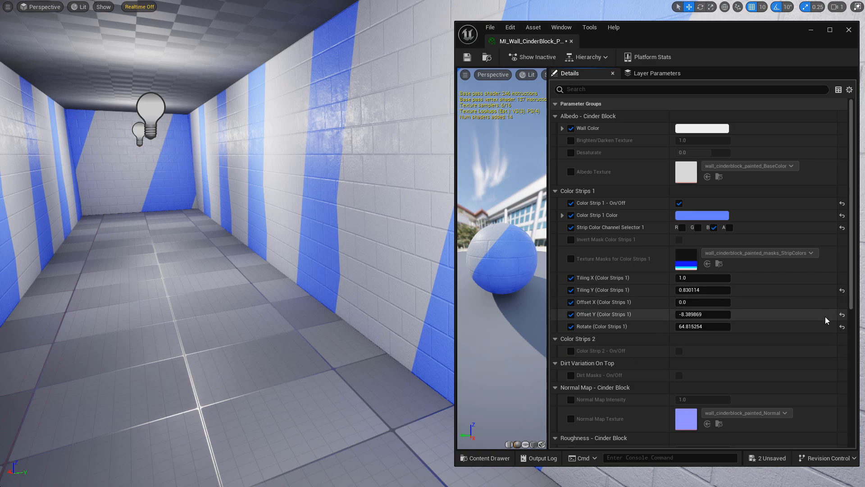
Reset Color Strip 1's color, tiling, offset and rotation, toggle the strip off and on, and leave the red mask channel selected
click(842, 326)
click(842, 314)
click(679, 203)
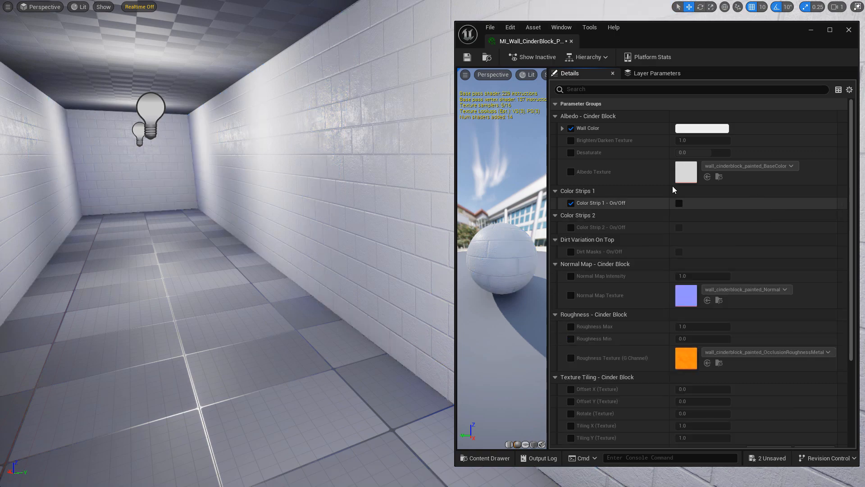
click(679, 203)
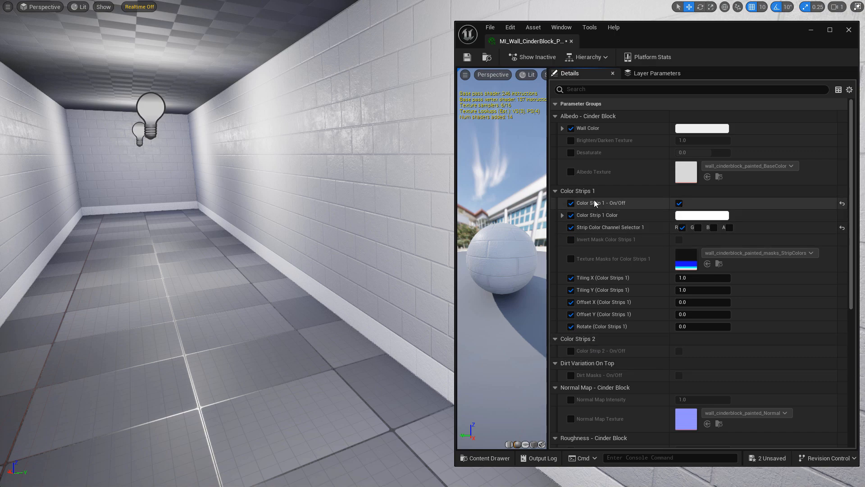
Set Color Strip 1 Color to a saturated red
mouse_move(361, 225)
right_down()
mouse_move(373, 225)
mouse_move(358, 225)
right_up()
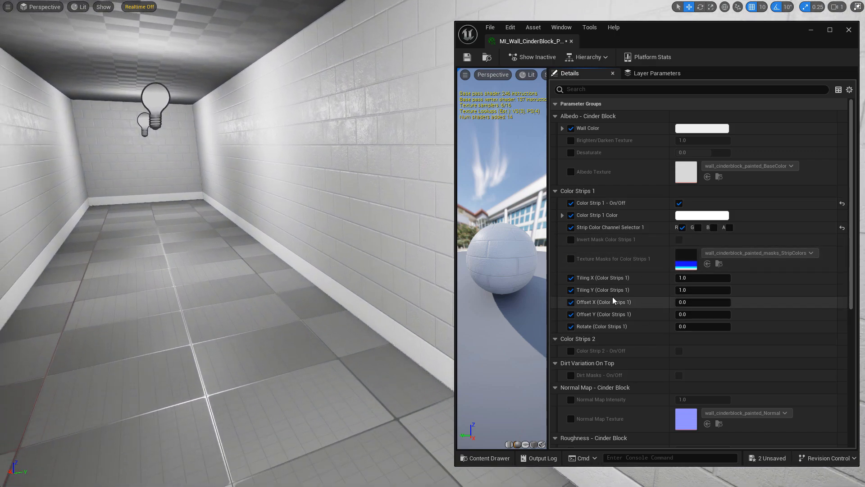
click(704, 220)
drag(615, 278, 617, 262)
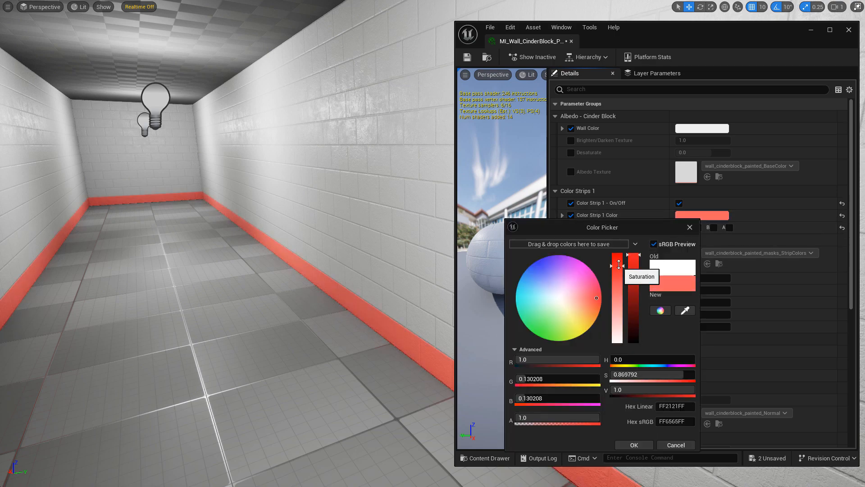
click(634, 445)
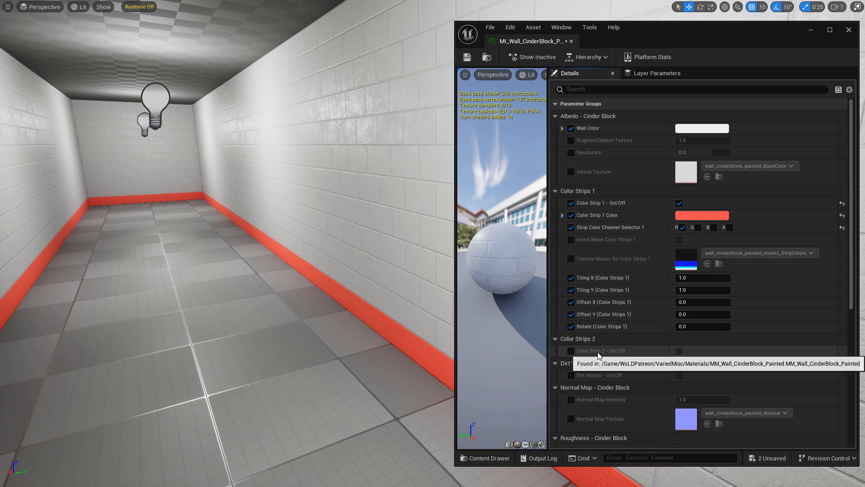
Turn on Color Strip 2 and enable its color and channel selector overrides
click(570, 352)
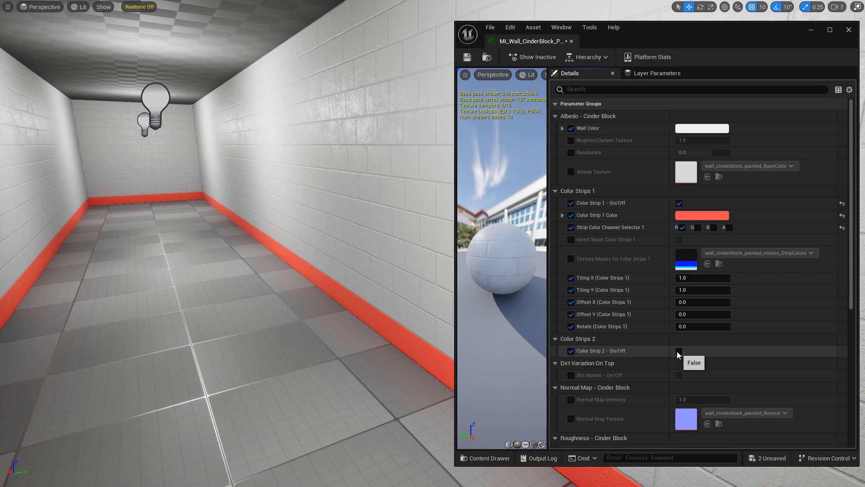
click(678, 351)
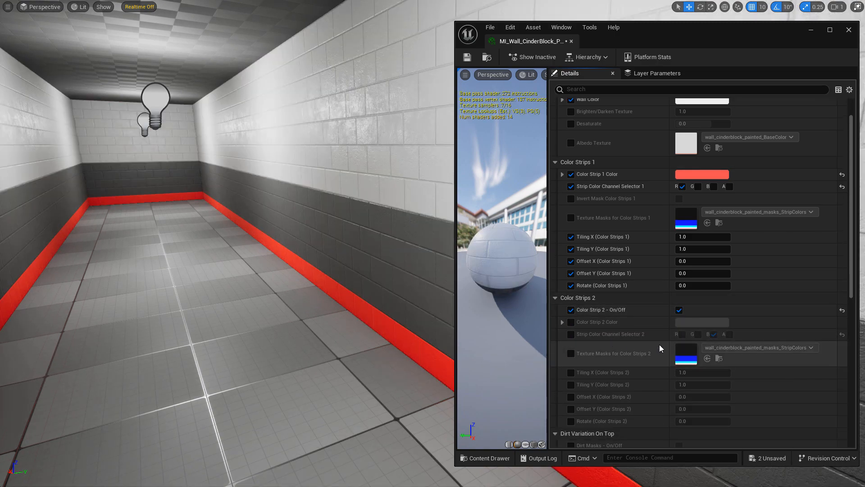
click(570, 334)
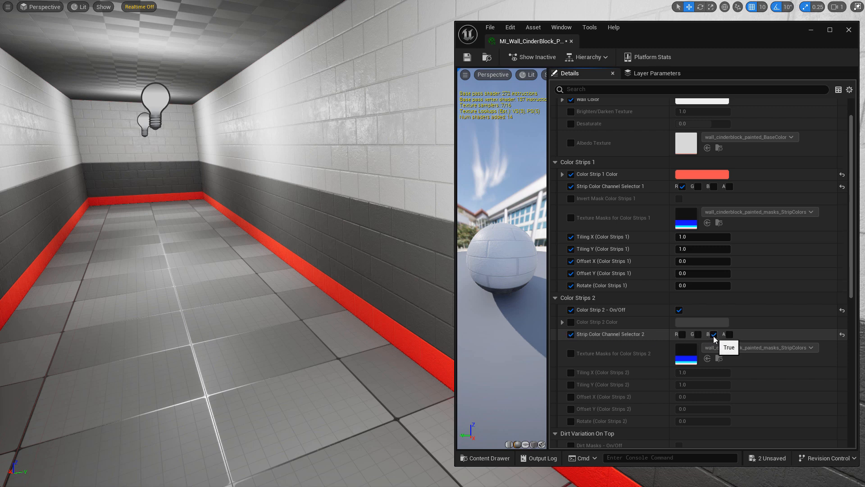
click(572, 323)
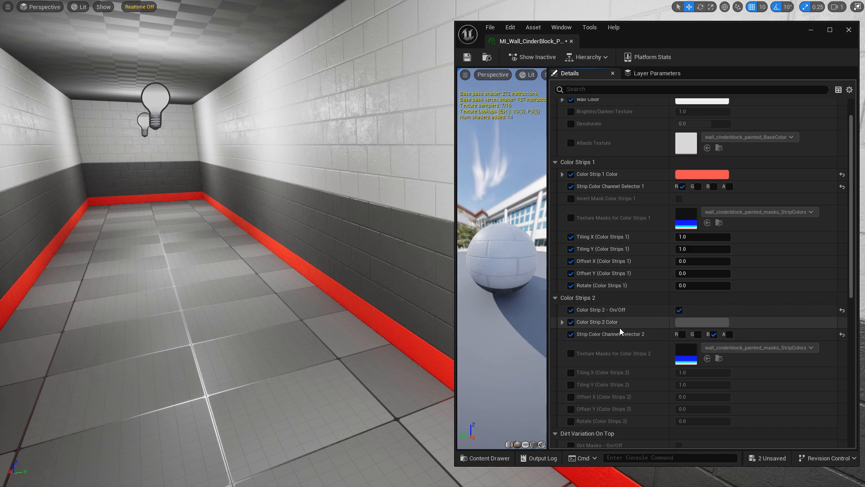
Set Color Strip 2 Color to a bright blue, hex linear 2520E6FF
click(697, 323)
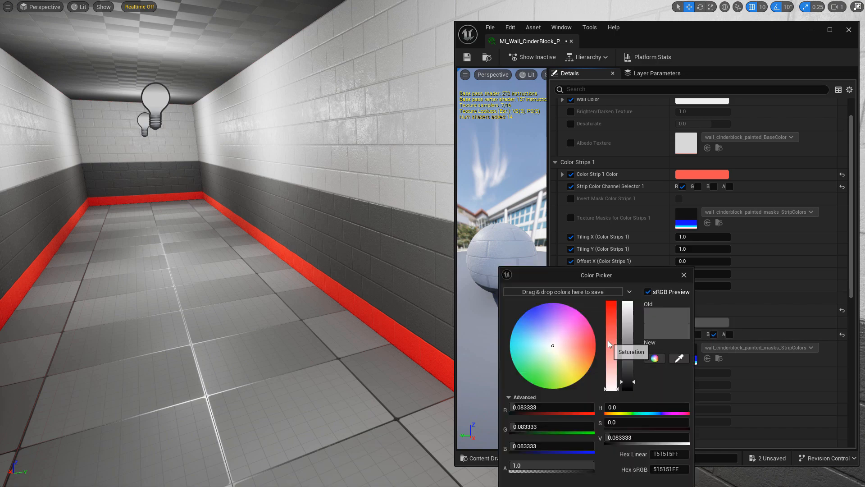
mouse_move(567, 342)
mouse_down()
mouse_move(526, 317)
mouse_move(537, 316)
mouse_up()
click(631, 317)
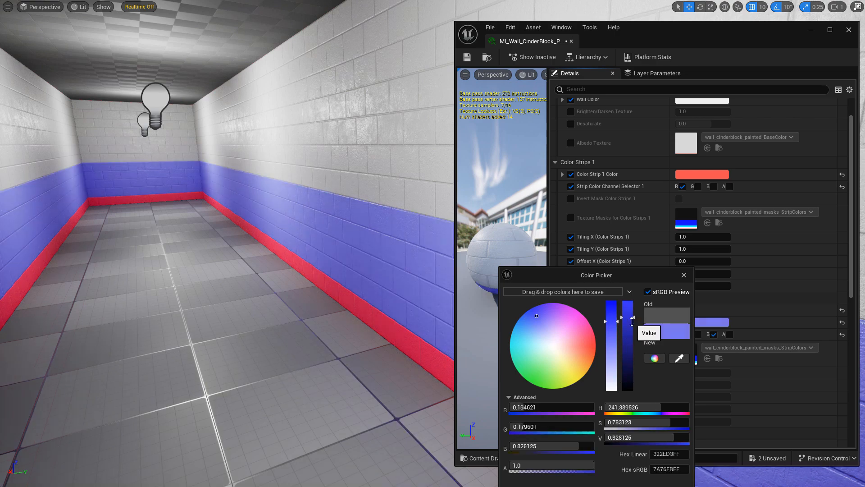
click(632, 321)
drag(612, 311, 611, 314)
click(628, 311)
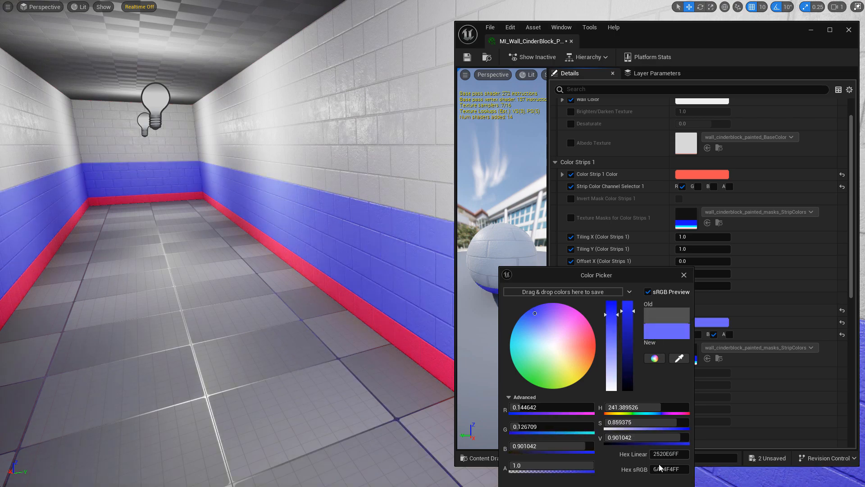
click(634, 484)
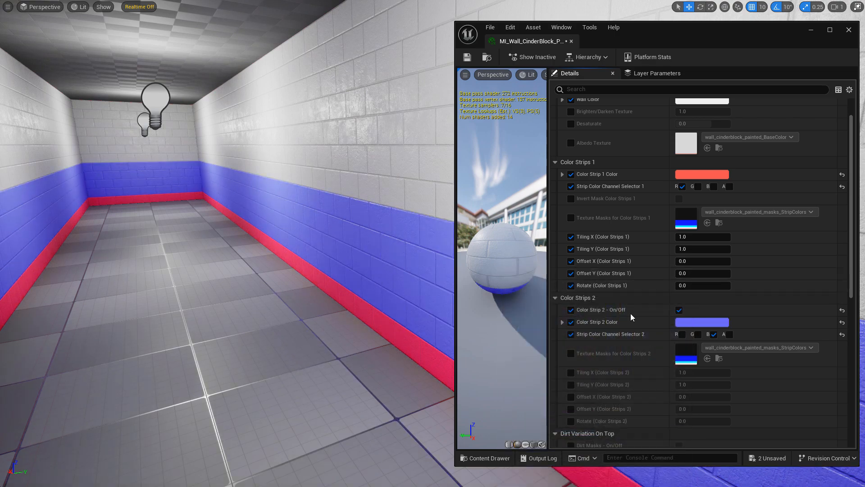
Try the green mask channel for Color Strip 2, then return it to the blue channel
click(712, 334)
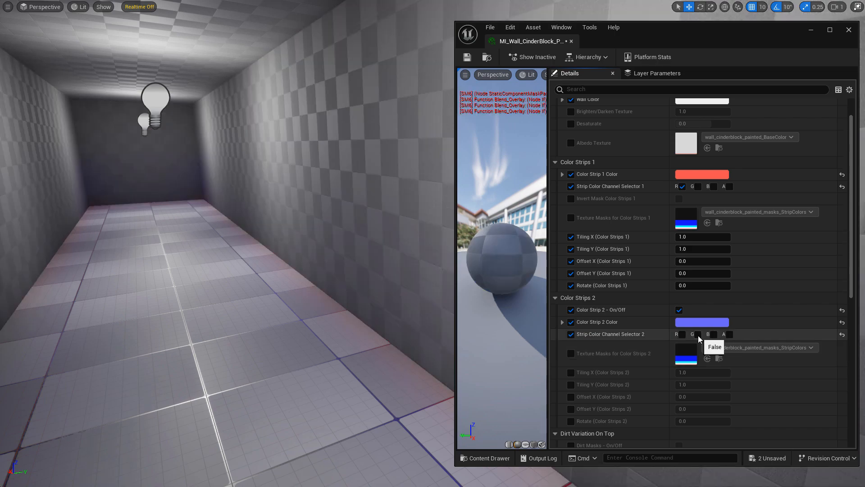
click(698, 335)
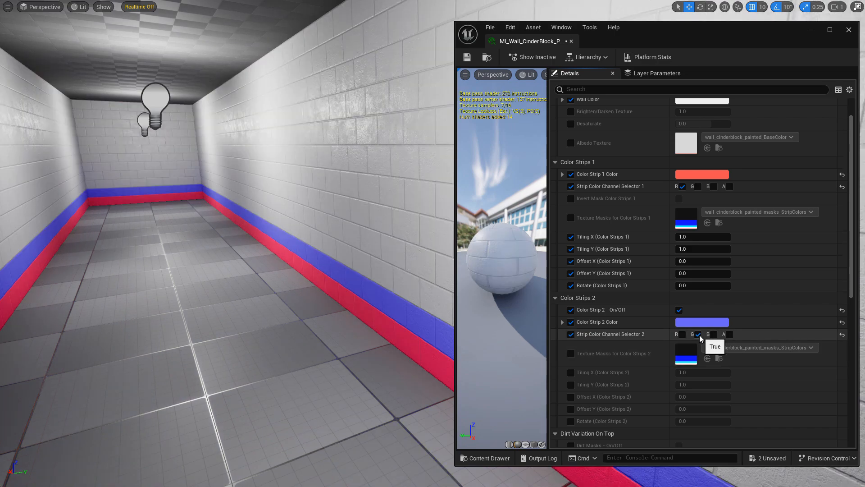
click(698, 334)
click(714, 334)
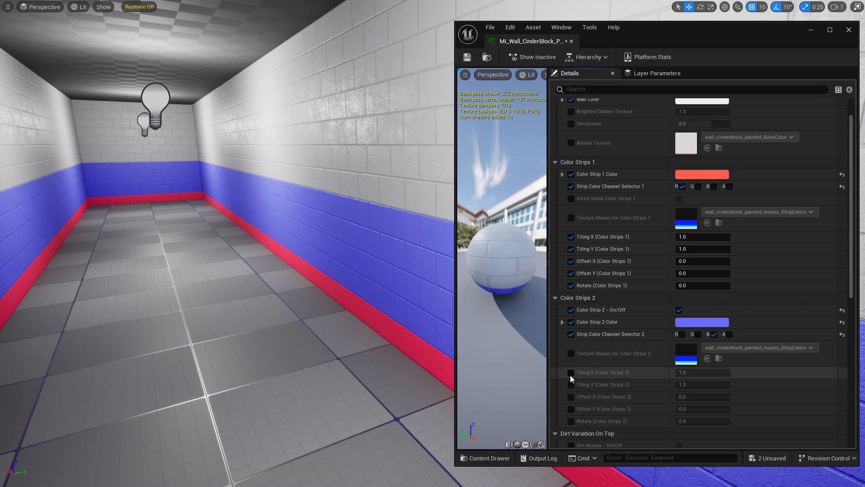
Enable the Offset Y override for Color Strips 2 and set it to about 8.01
click(571, 409)
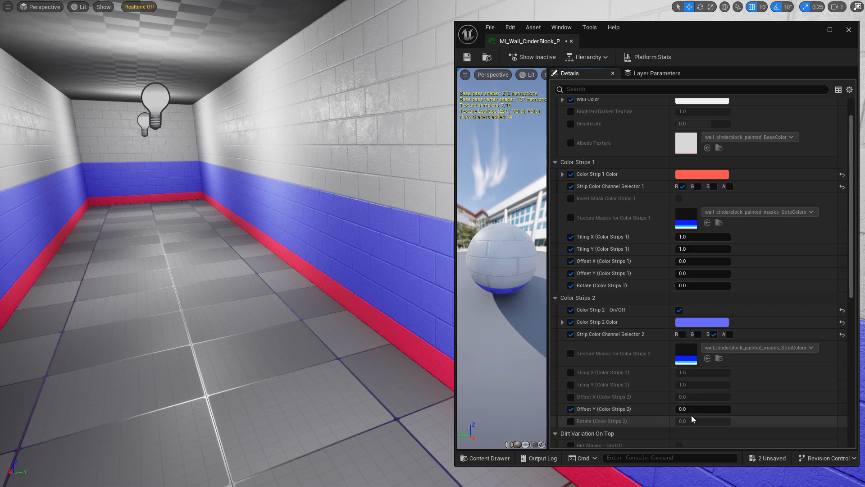
drag(689, 409, 689, 409)
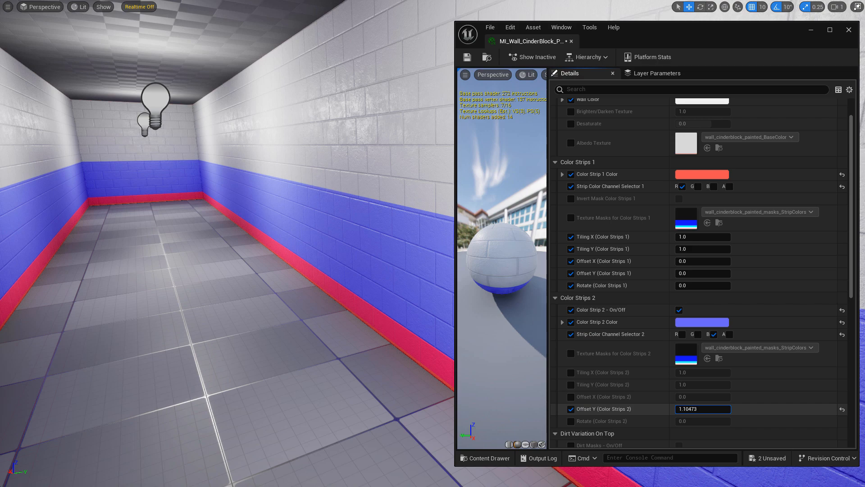
drag(689, 409, 689, 409)
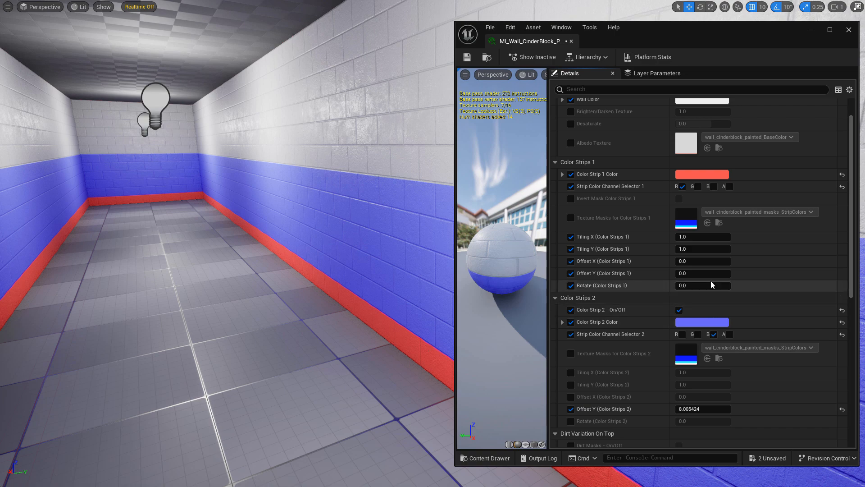
Compare the green and red mask channels for Color Strip 2, keep only red, and set its Offset Y to about 32.99
click(714, 334)
click(698, 334)
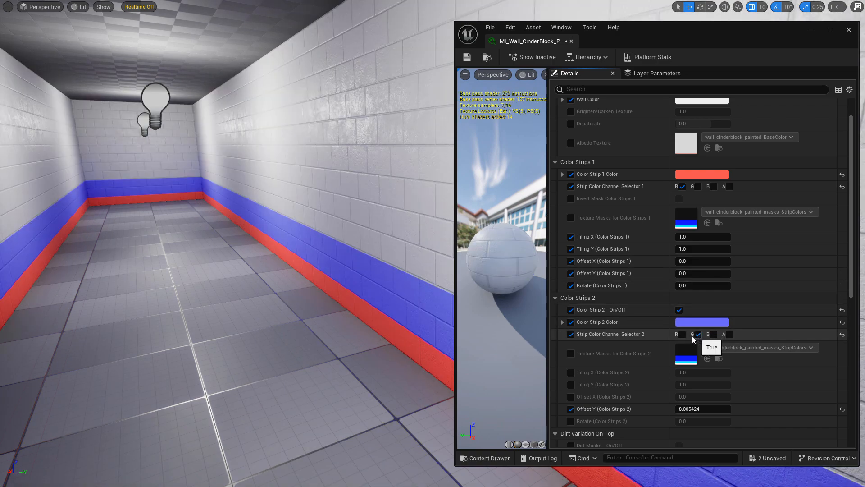
click(682, 334)
click(699, 334)
drag(689, 409, 689, 409)
Change Color Strip 2 Color to a slightly lighter, less purple blue
click(699, 323)
drag(566, 371, 533, 316)
click(630, 483)
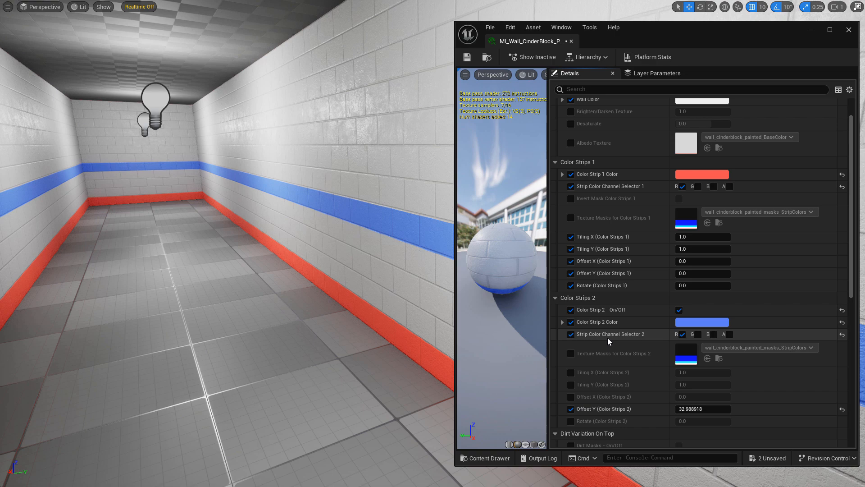
Reset Color Strip 2's Offset Y, channel selector, color and on/off setting to their defaults, and disable its Offset Y and on/off overrides
click(842, 408)
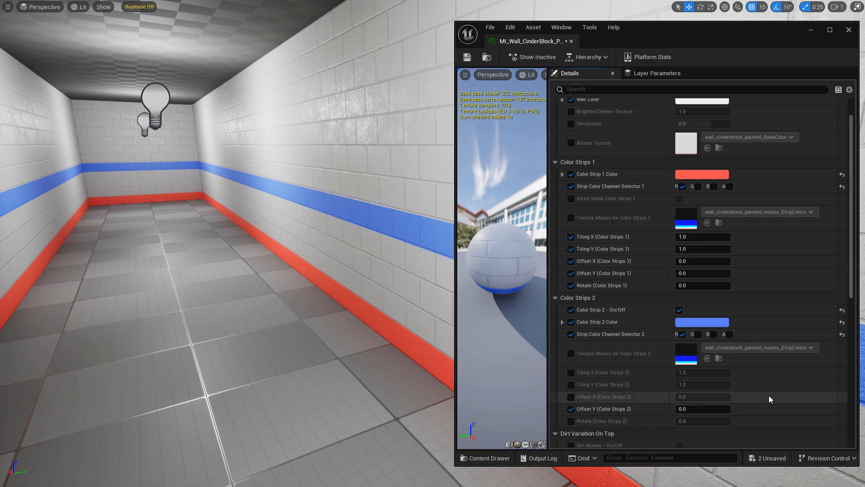
click(571, 408)
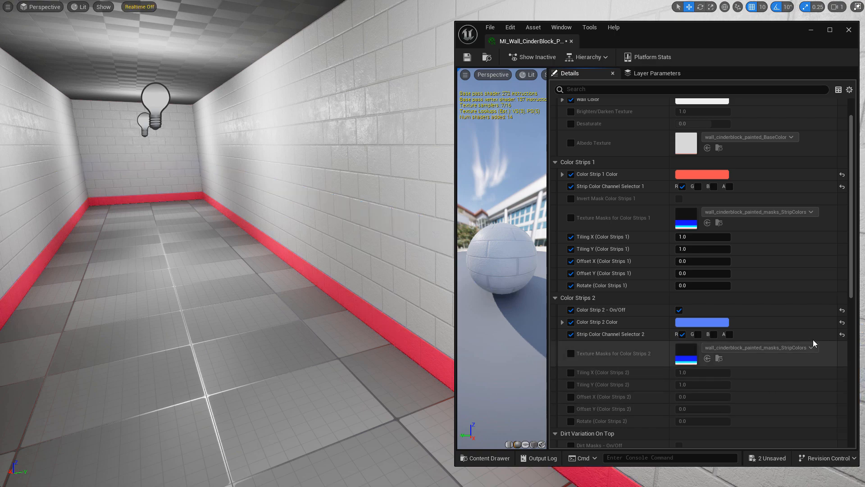
click(842, 334)
click(842, 322)
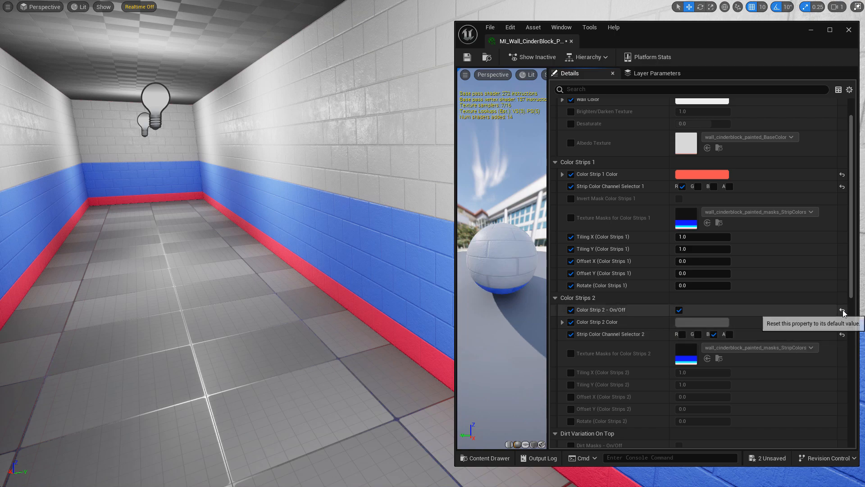
click(842, 310)
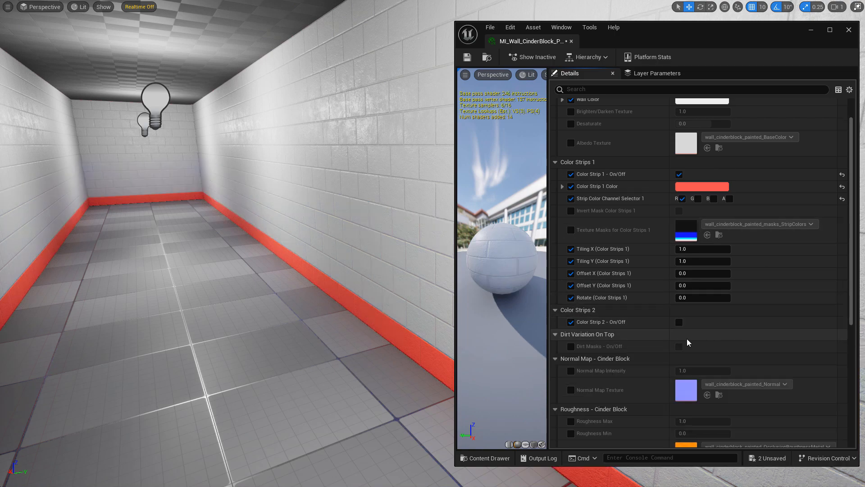
click(572, 322)
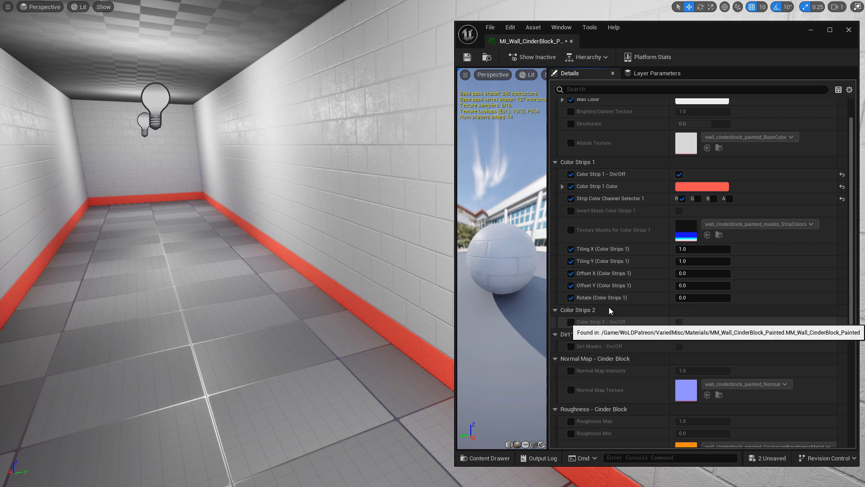
Disable the Rotate, Offset Y, Offset X, Tiling Y and Tiling X overrides for Color Strips 1
click(570, 297)
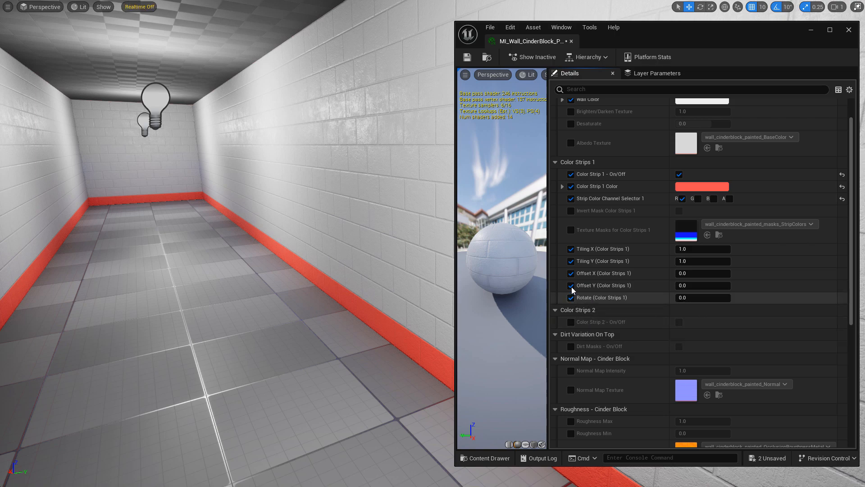
click(570, 286)
click(570, 273)
click(570, 261)
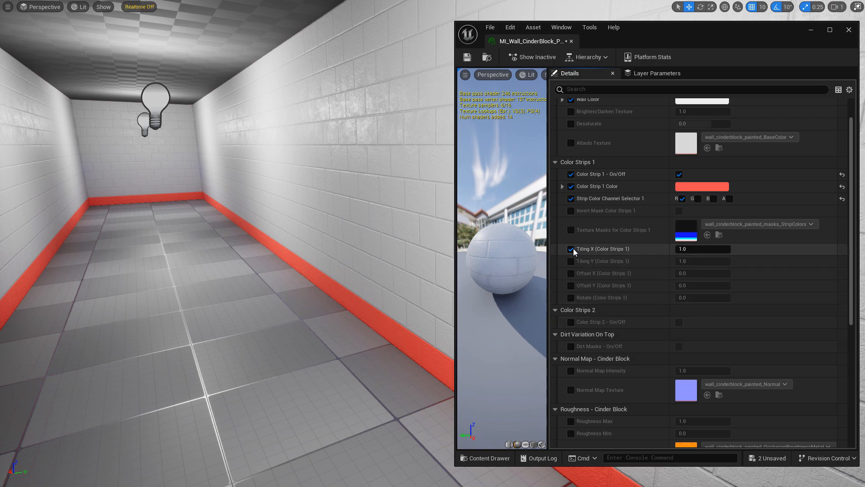
click(570, 249)
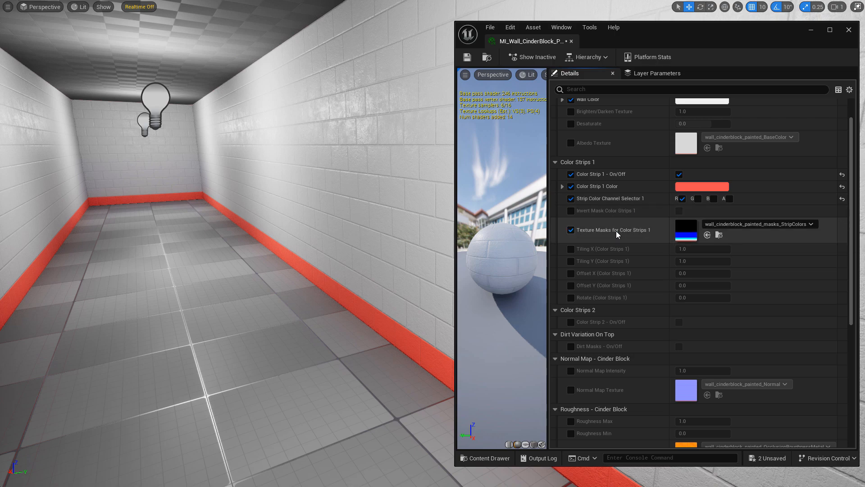
View the texture choices for the Color Strips 1 mask, keeping wall_cinderblock_painted_masks_StripColors
click(731, 225)
click(730, 225)
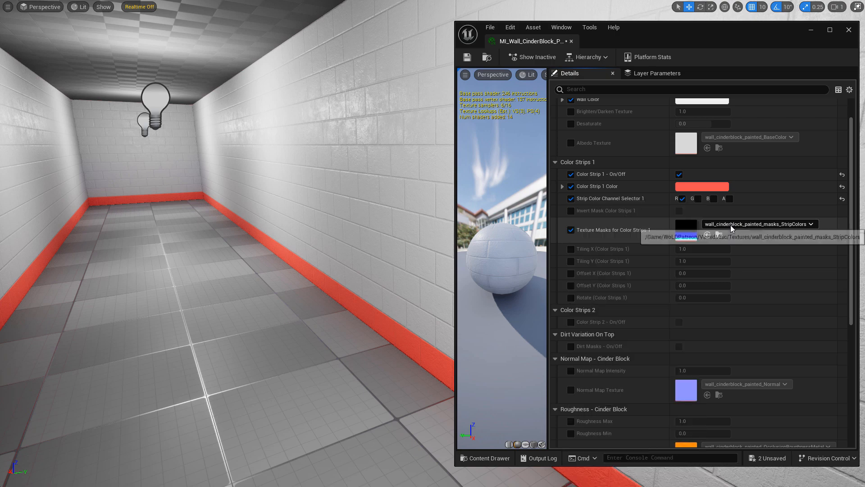
Assign wall_cinderblock_painted_masks_shapes_01 as the Color Strips 1 mask texture and switch its channel to green and then blue
click(719, 235)
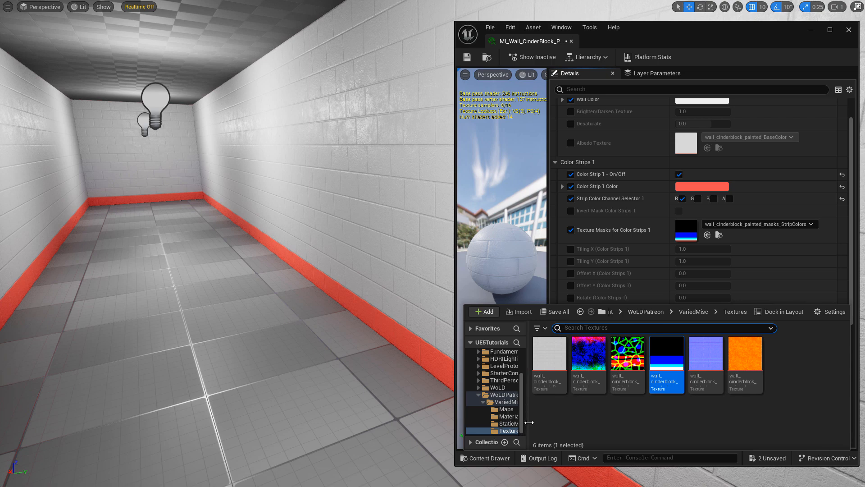
drag(526, 422, 556, 421)
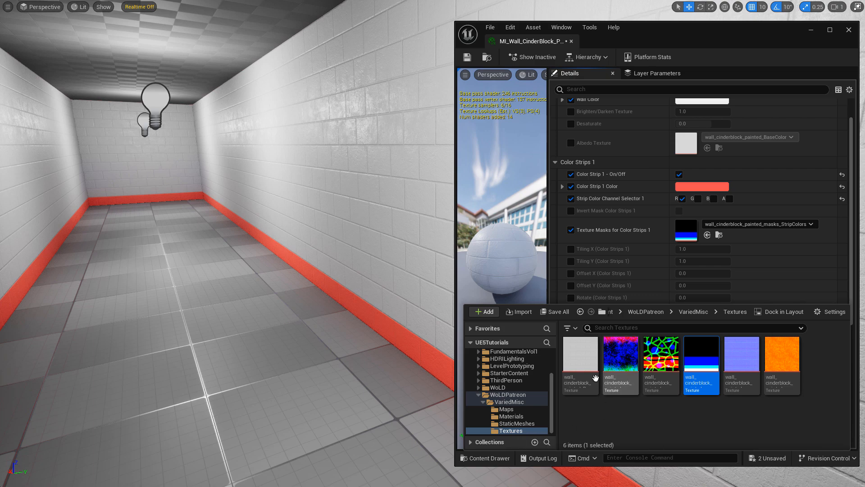
mouse_move(668, 348)
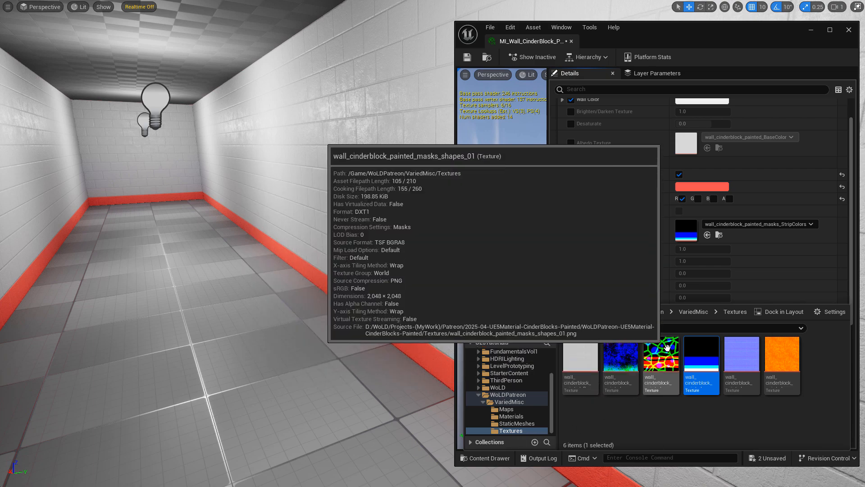
drag(667, 347, 684, 230)
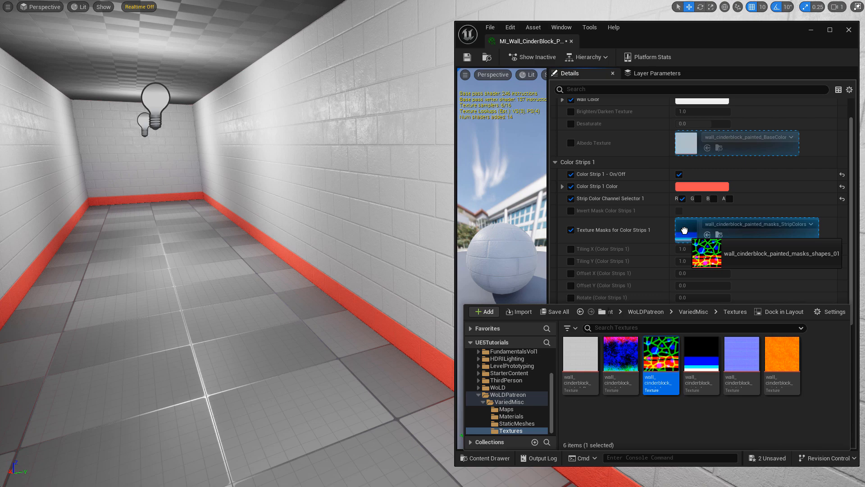
drag(684, 230, 685, 230)
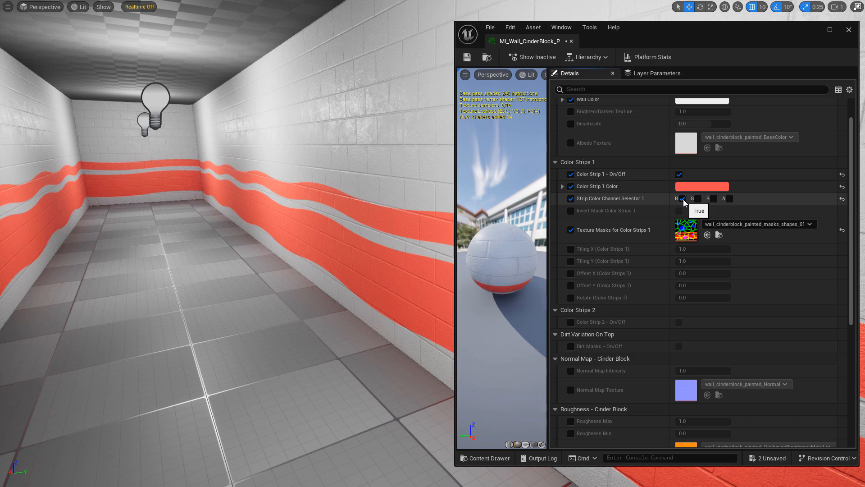
click(699, 200)
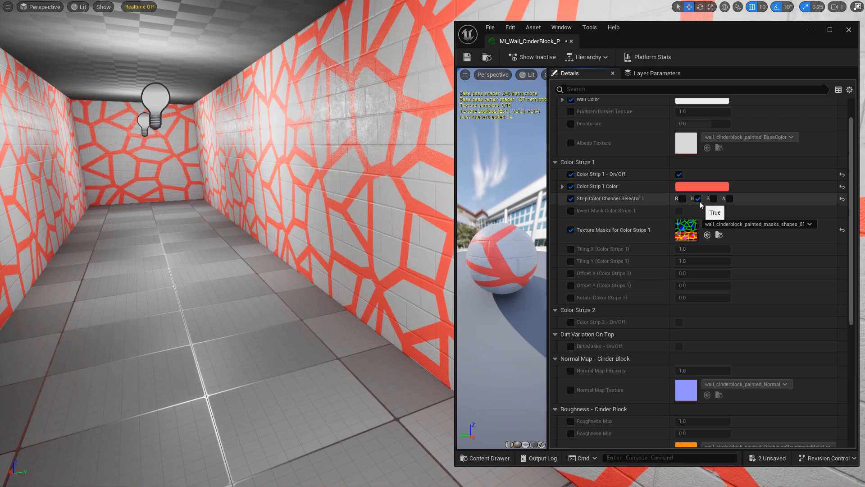
click(714, 198)
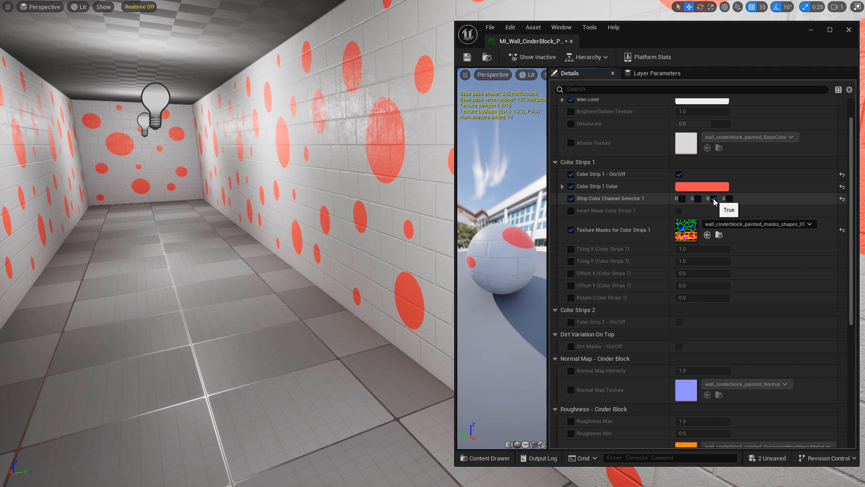
Set Color Strip 1 Color to blue, hex sRGB 4B66FFFF
click(713, 186)
click(546, 231)
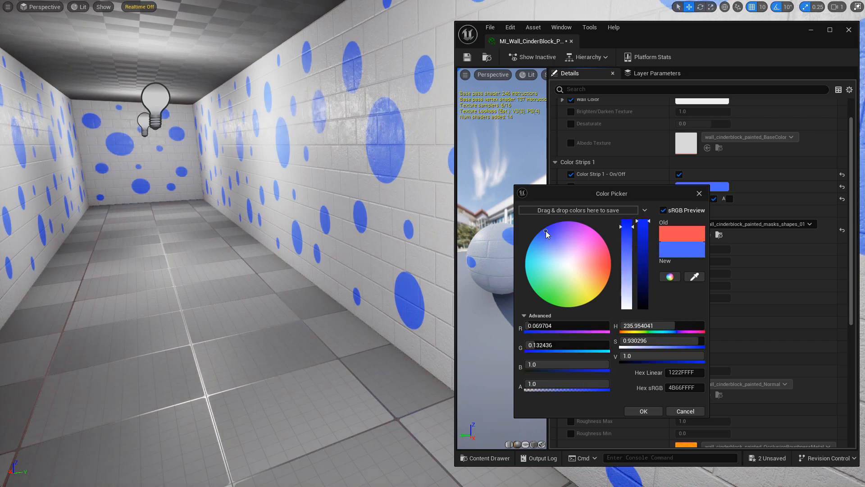
click(700, 194)
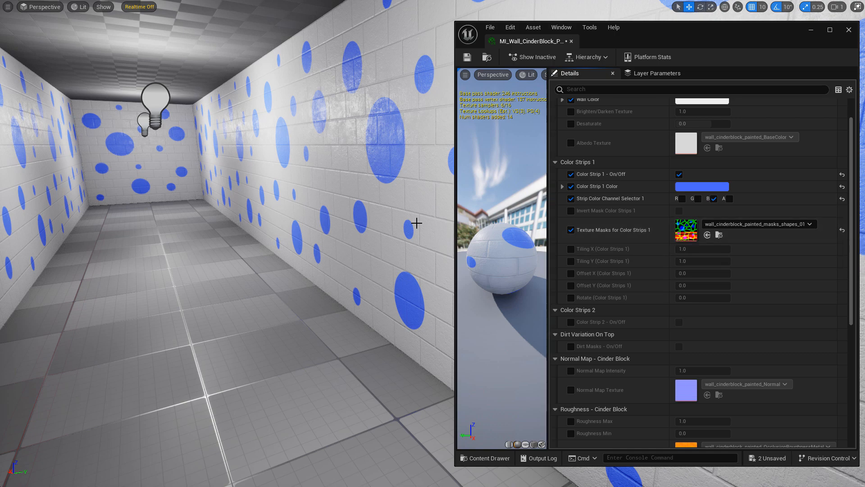
Restore the level editor from the full-screen viewport and open the StarterContent Textures folder in the Content Browser
right_drag(371, 220, 359, 239)
key(ctrl+space)
key(F11)
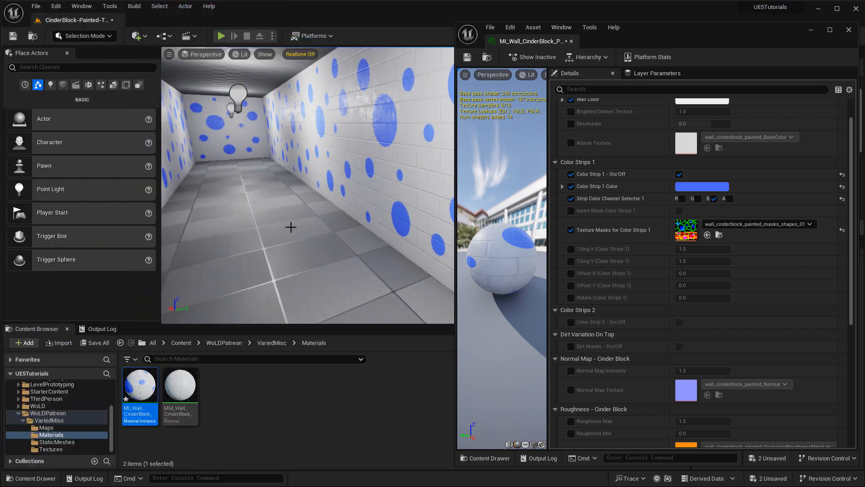
scroll(54, 427, up, 2)
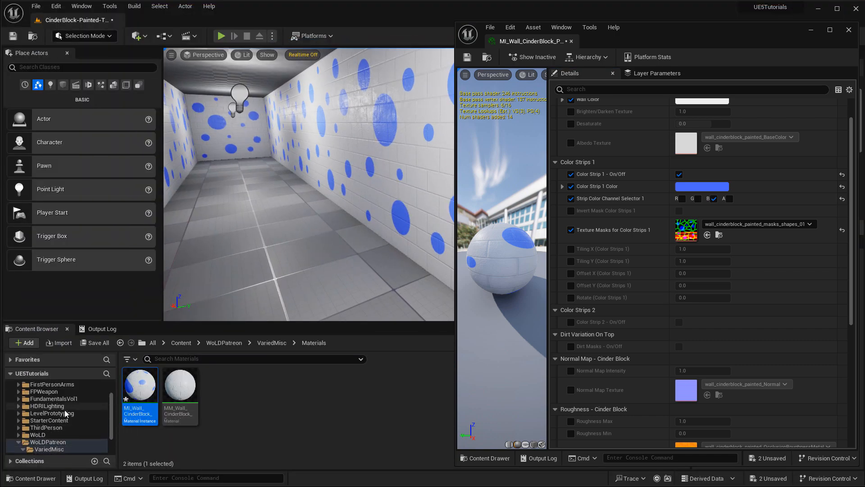
click(50, 422)
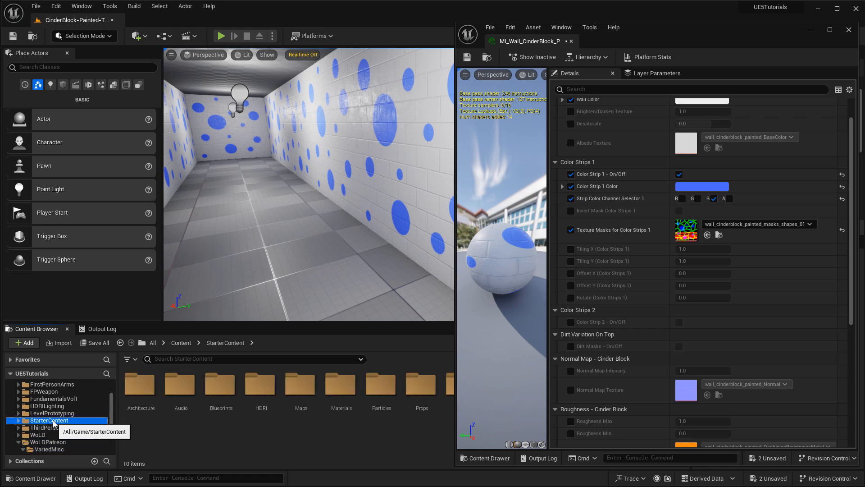
double_click(51, 423)
scroll(50, 424, down, 4)
click(51, 435)
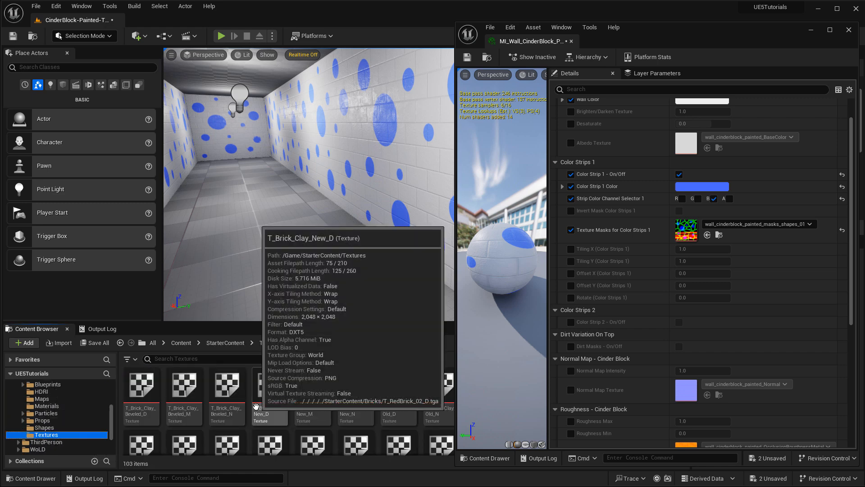
Assign the T_Ceramic_Tile_M texture as the mask for Color Strips 1
scroll(261, 406, down, 3)
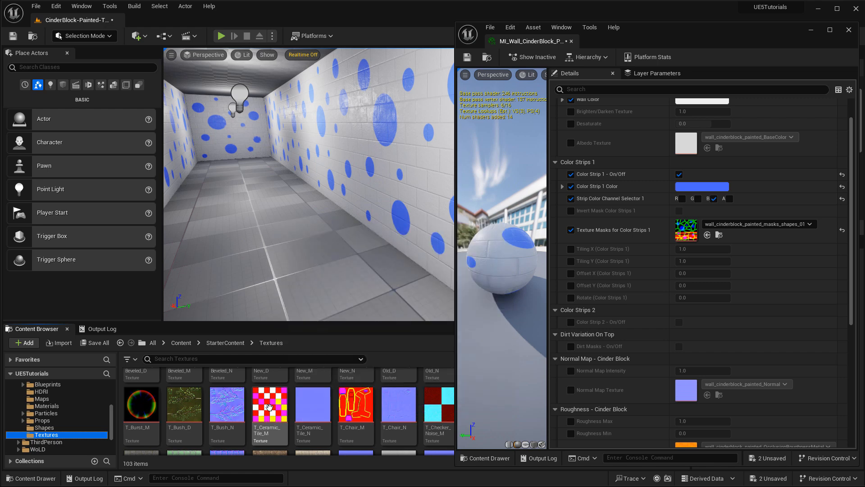
mouse_move(269, 400)
drag(270, 400, 687, 229)
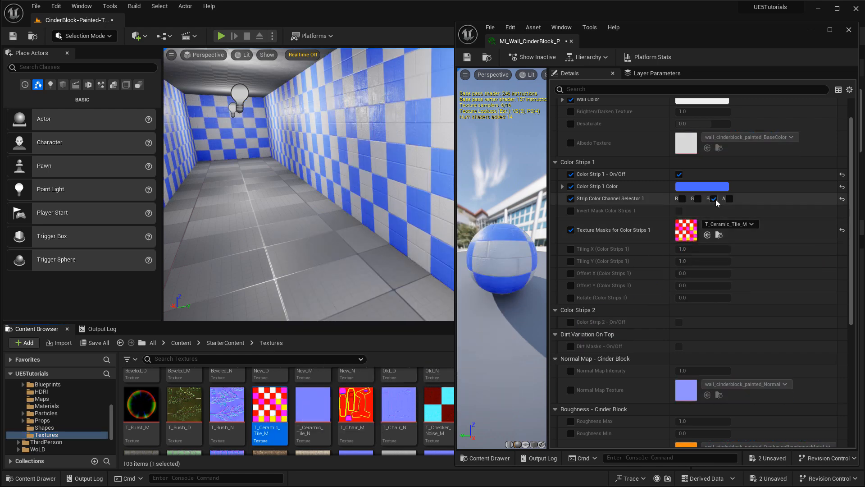
Try the green, red and blue channels of the ceramic tile mask on Color Strip 1
click(714, 199)
click(699, 199)
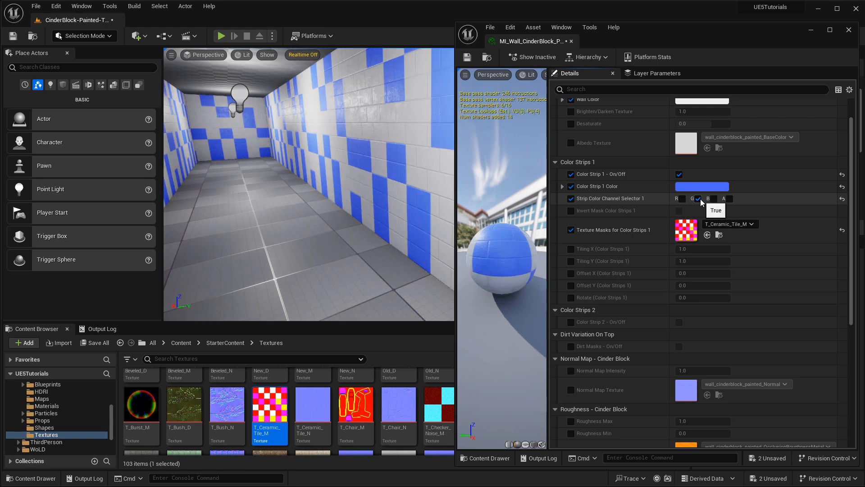
click(697, 198)
click(683, 199)
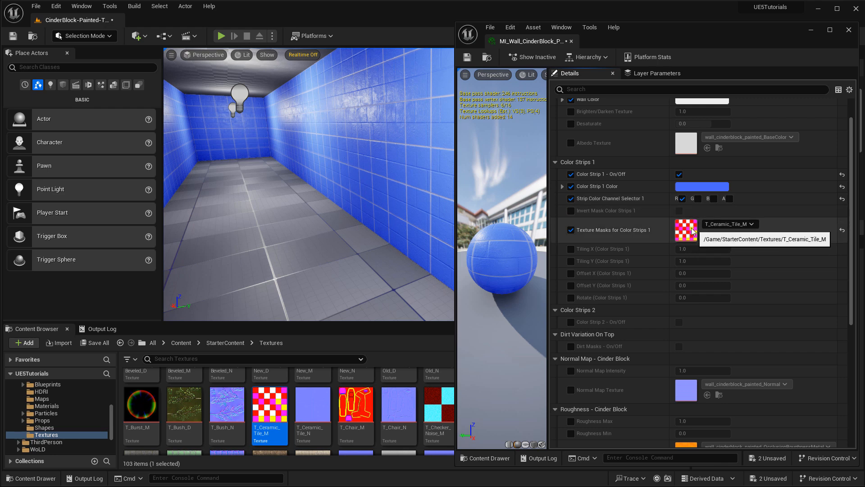
click(682, 198)
click(714, 199)
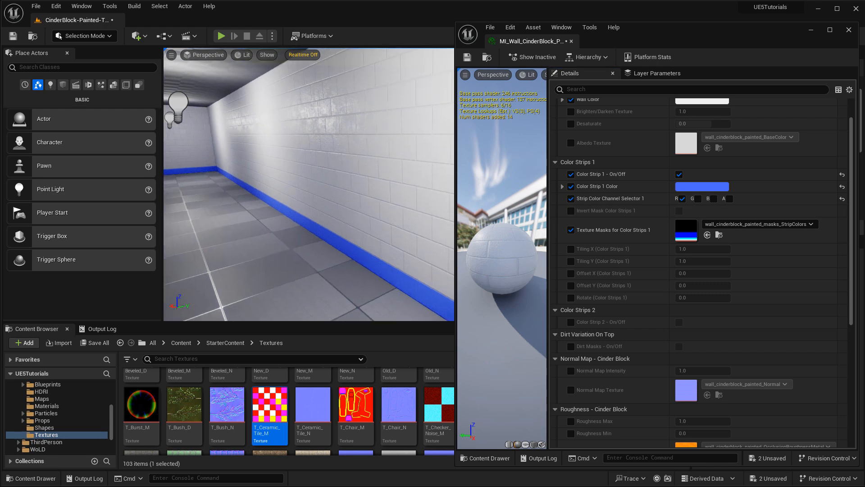
Turn off Color Strip 1 and disable its mask texture, channel selector, color and on/off overrides
right_drag(444, 187, 444, 188)
click(570, 229)
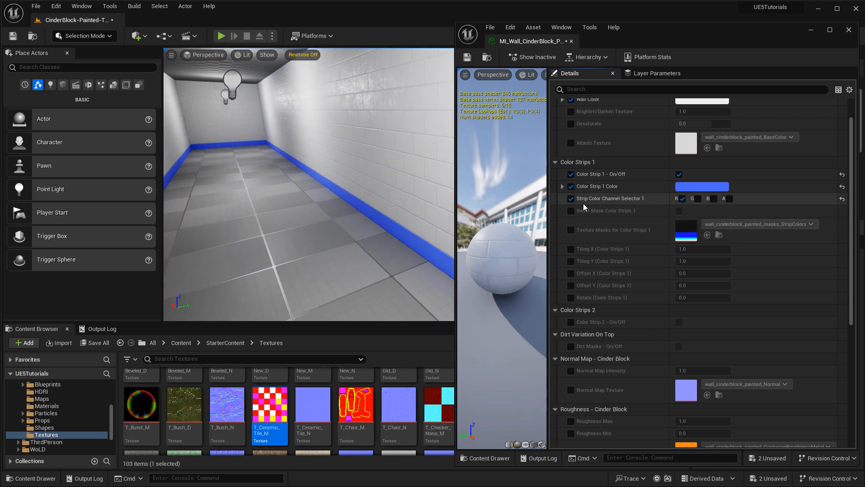
click(571, 198)
click(571, 186)
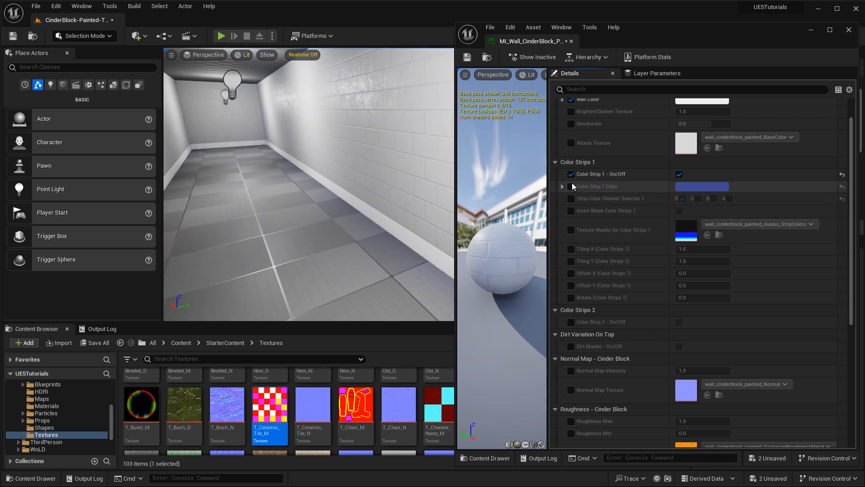
click(679, 174)
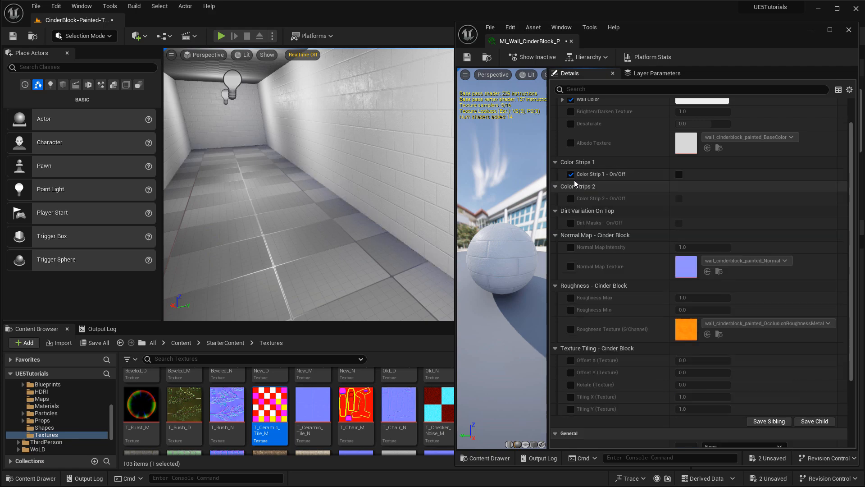
click(570, 174)
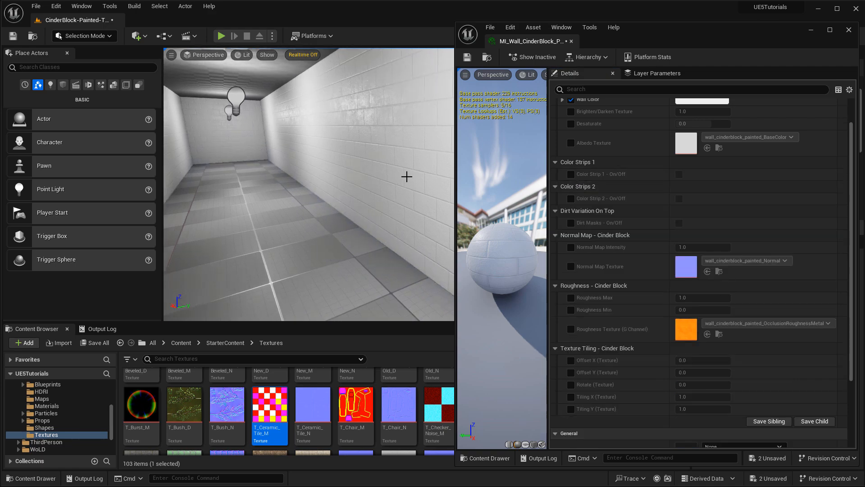
Switch the level viewport to full screen and turn on Dirt Masks under Dirt Variation On Top
key(F11)
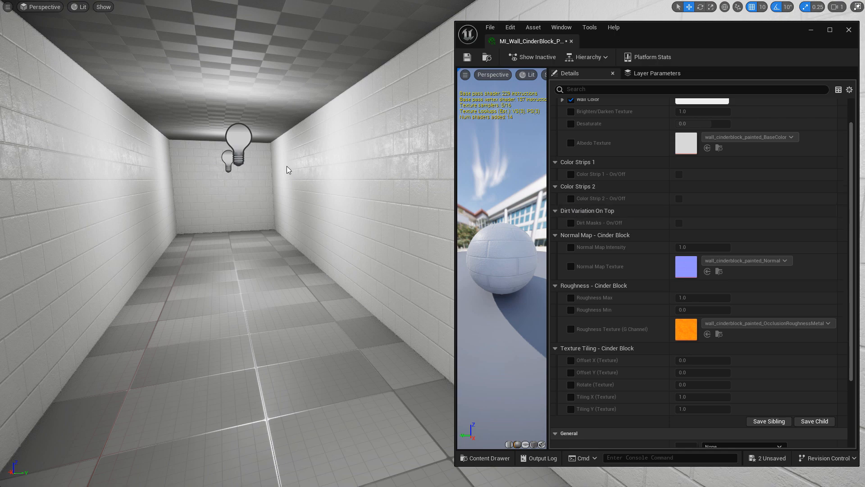
click(570, 223)
click(679, 223)
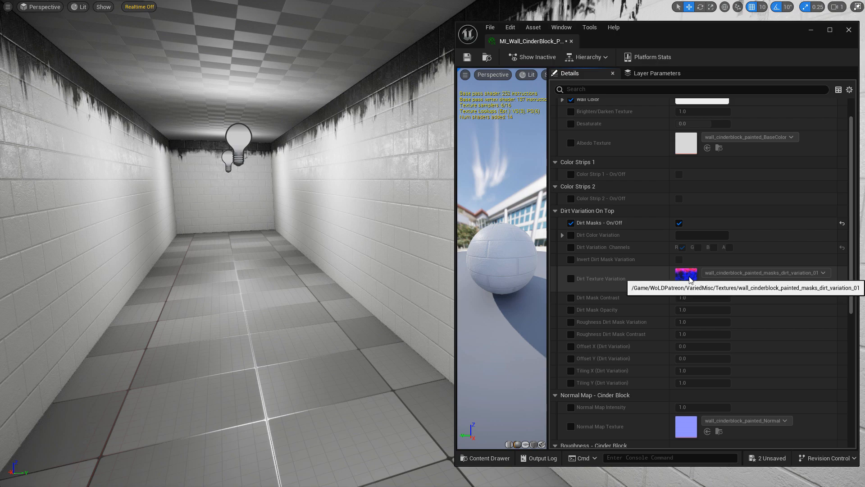
Restore the editor layout and open wall_cinderblock_painted_masks_dirt_variation_01 from the VariedMisc Textures folder in the texture editor
right_drag(307, 294, 306, 296)
key(F11)
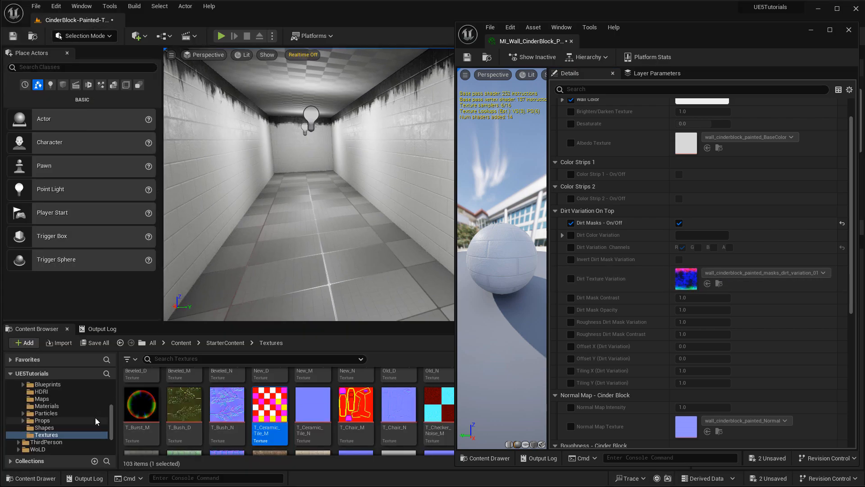
scroll(82, 422, down, 3)
click(50, 448)
click(180, 392)
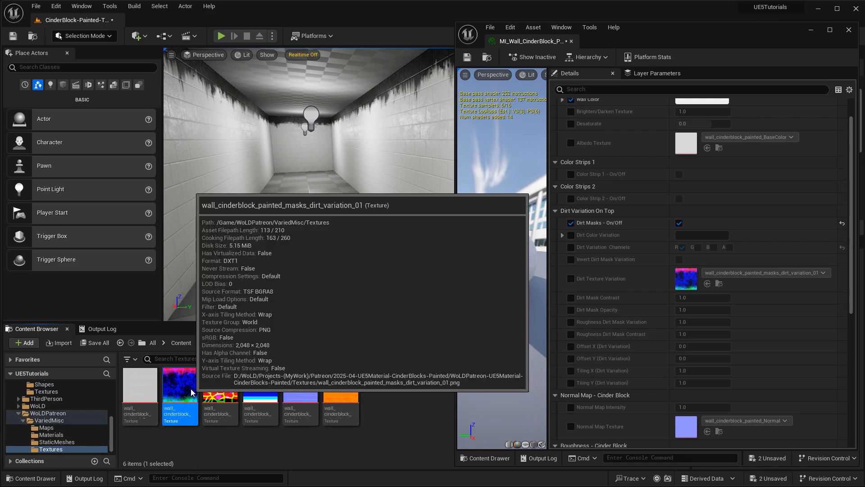
double_click(190, 389)
Examine the red, green and blue channels of the dirt variation mask one at a time, closing the texture when done
click(608, 58)
click(621, 58)
click(635, 58)
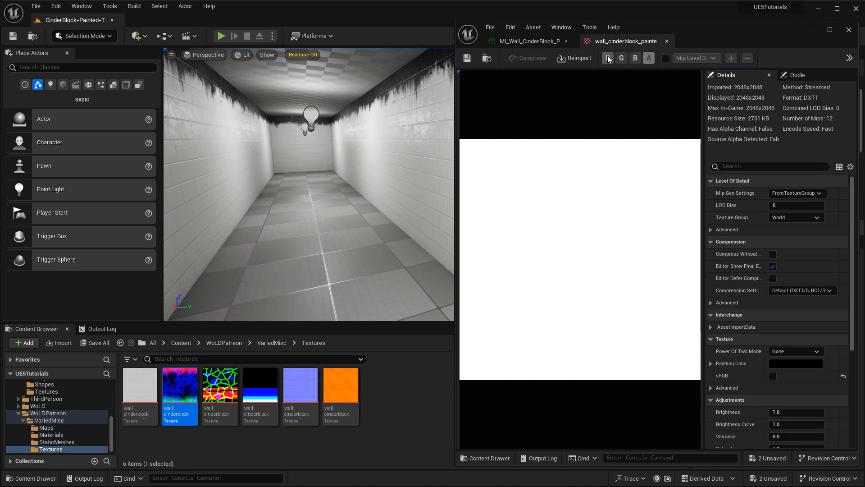
click(608, 58)
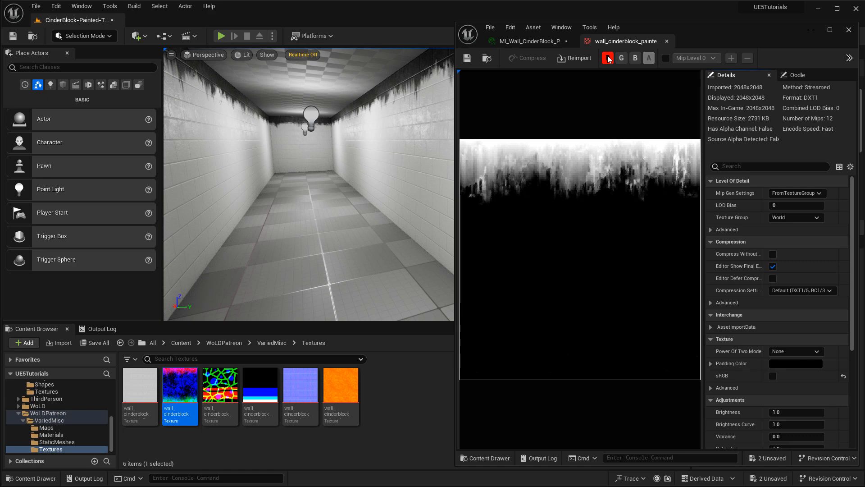
click(607, 58)
click(621, 58)
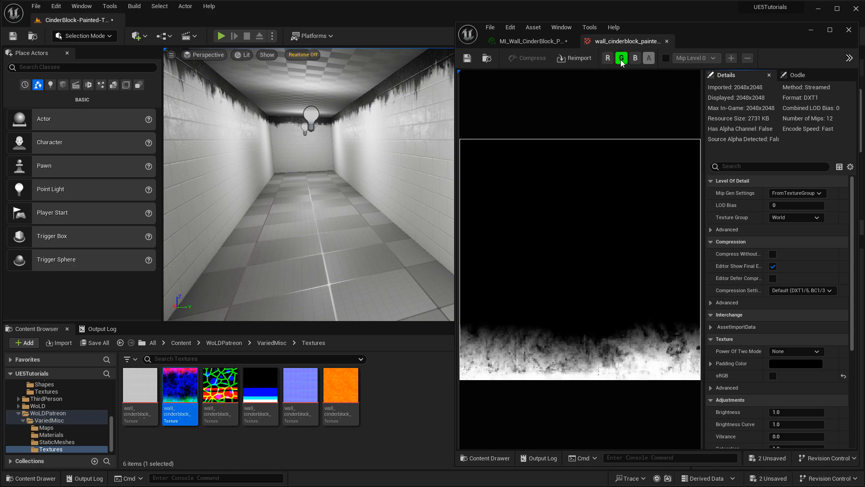
click(621, 58)
click(633, 58)
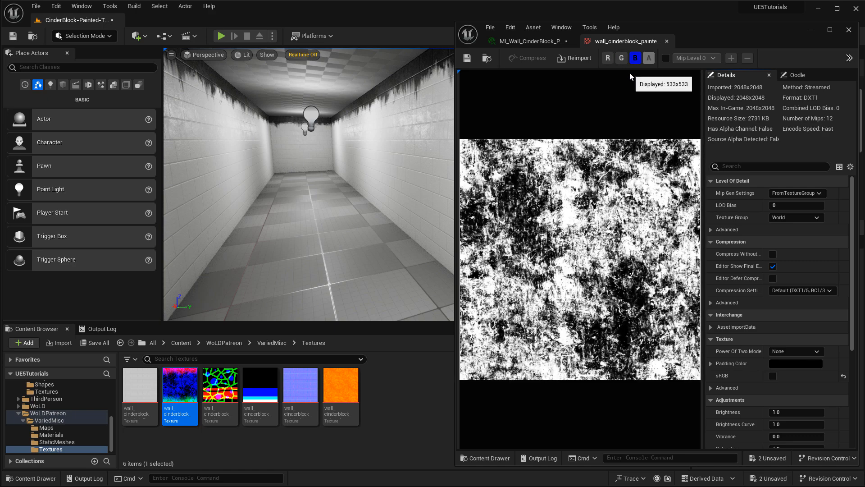
click(667, 41)
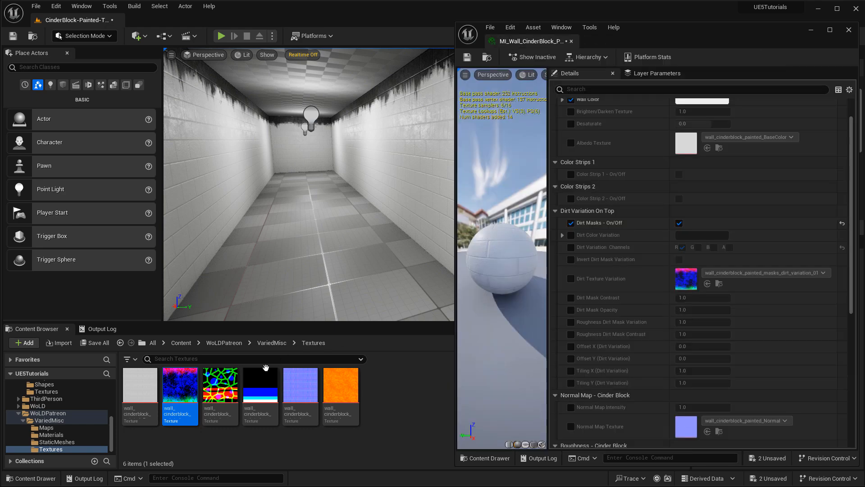
Open the multicolored line-and-circle mask texture and examine its red, green and blue channels one at a time, closing it when done
double_click(221, 385)
click(608, 58)
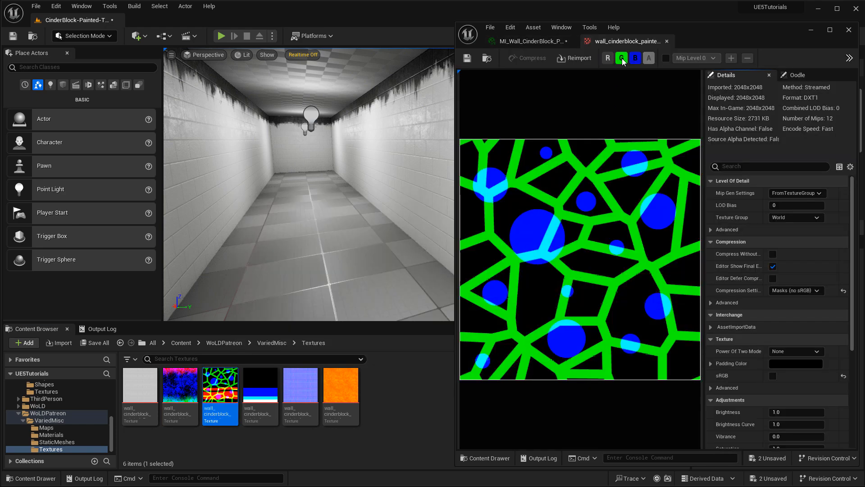
click(621, 58)
click(635, 58)
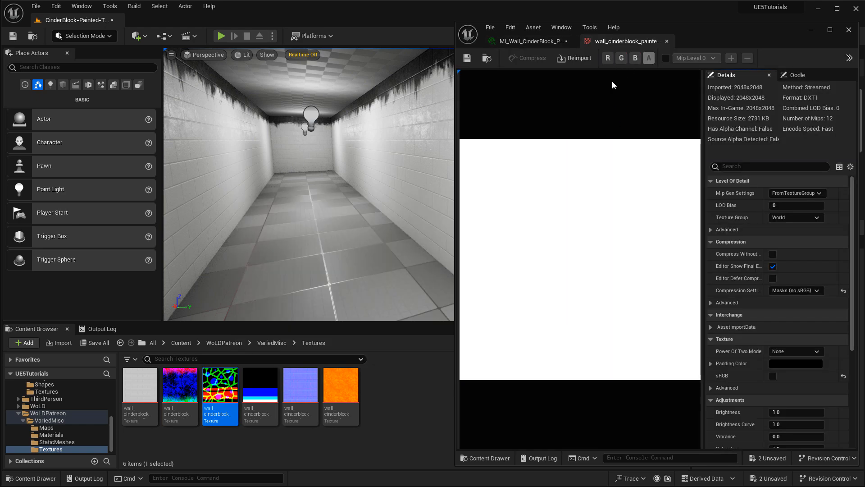
click(606, 59)
click(608, 58)
click(621, 59)
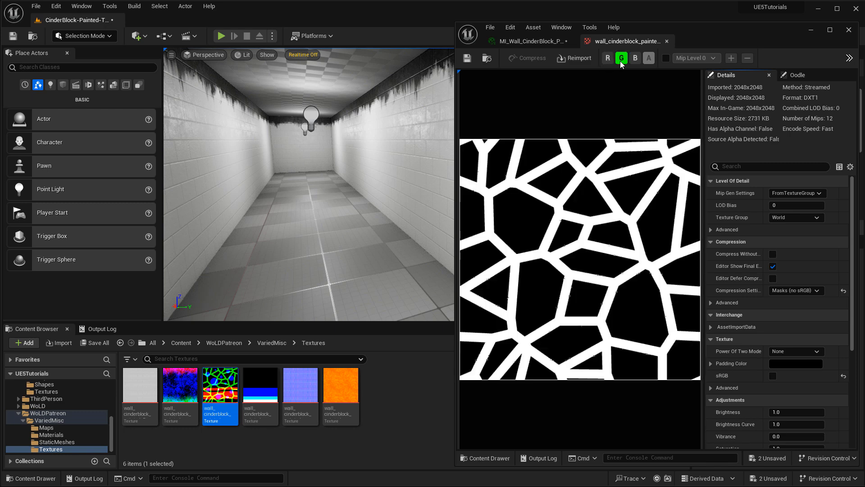
click(621, 59)
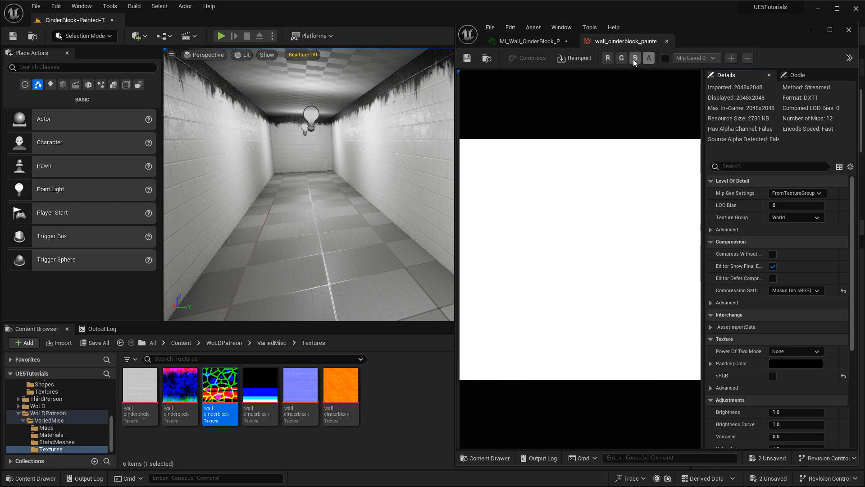
click(634, 59)
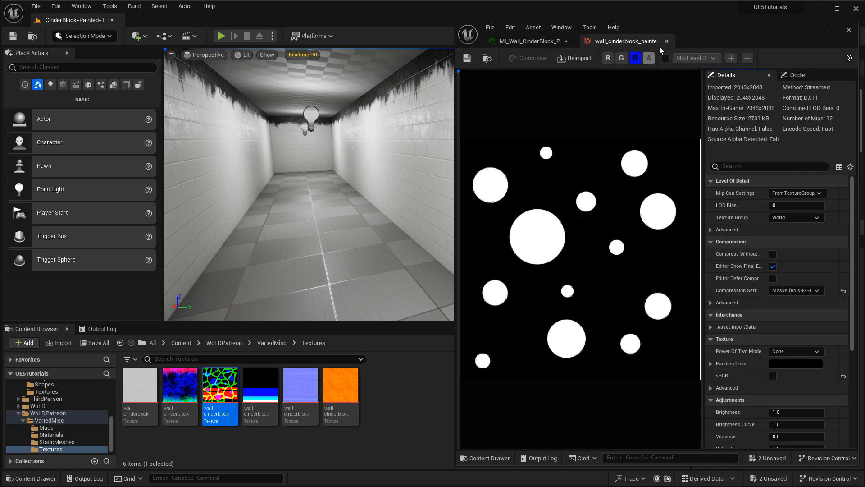
click(667, 42)
Switch the level viewport to full screen, override Dirt Color Variation and set it to a pinkish brown, sRGB hex 9E8782FF
right_drag(401, 184, 407, 178)
key(F11)
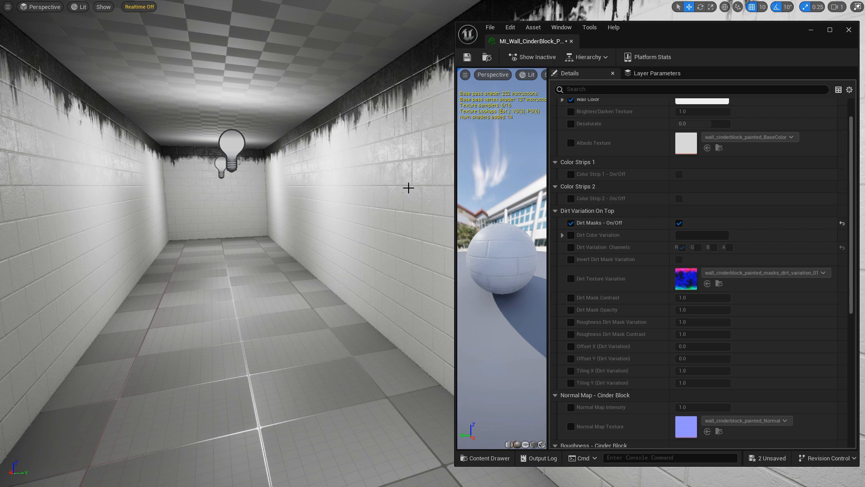
click(570, 235)
click(690, 235)
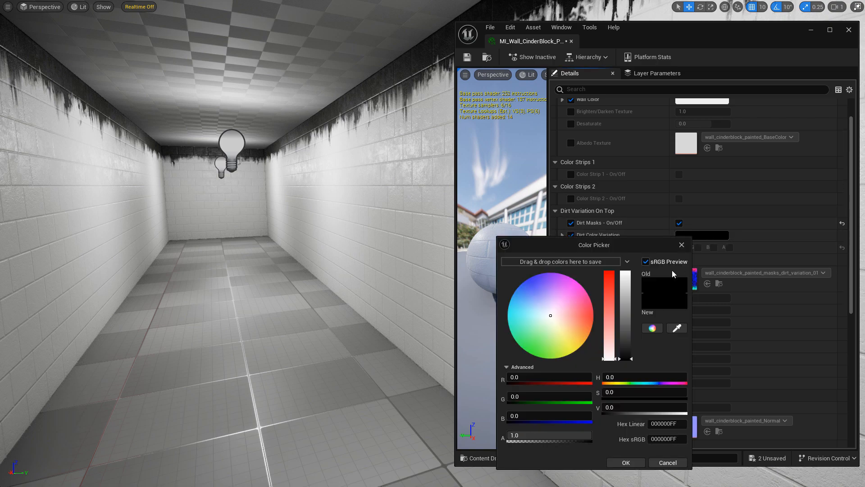
drag(624, 350, 633, 316)
mouse_move(557, 314)
mouse_down()
mouse_move(575, 315)
mouse_move(565, 318)
mouse_up()
drag(628, 316, 629, 329)
right_drag(393, 251, 435, 250)
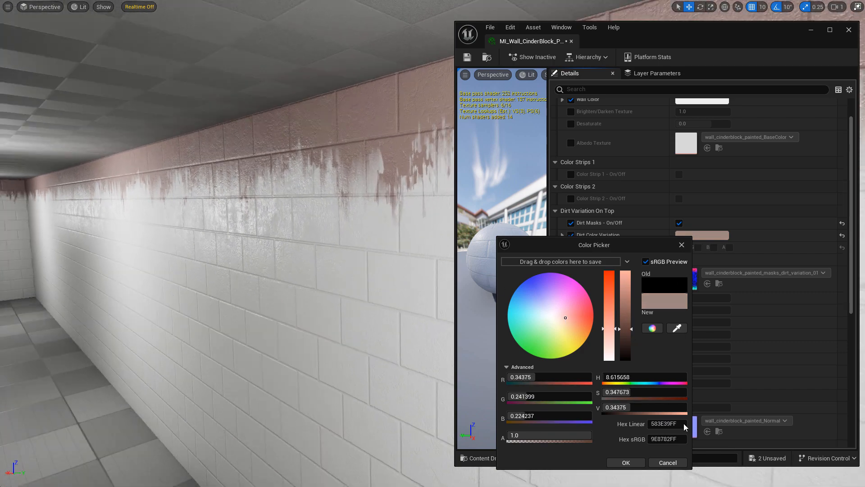
click(626, 462)
Try inverting the dirt mask variation on the wall, and disable the invert override
click(571, 259)
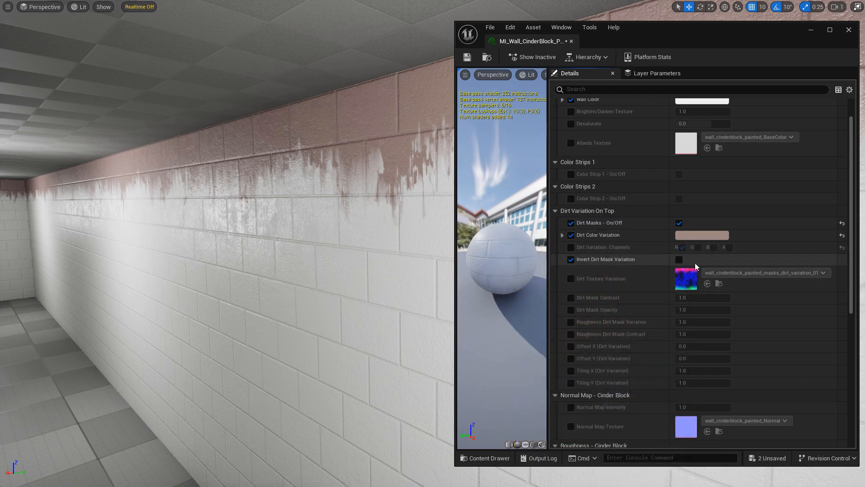
click(679, 259)
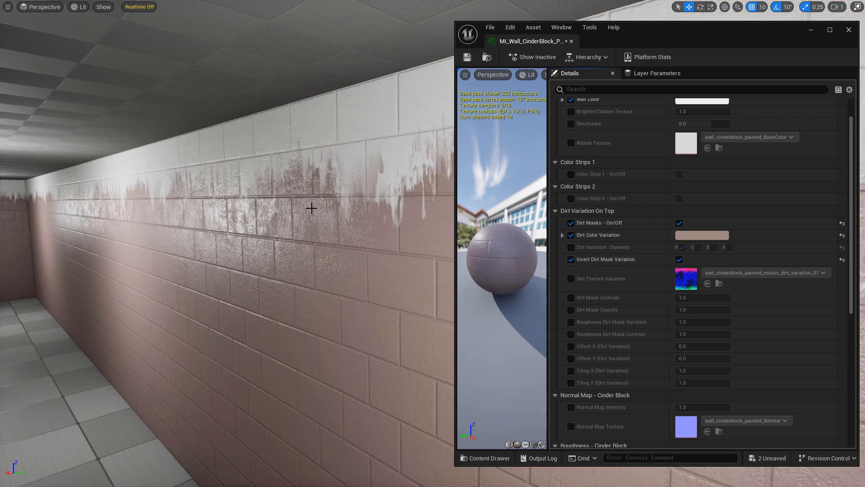
right_drag(311, 208, 294, 208)
click(571, 259)
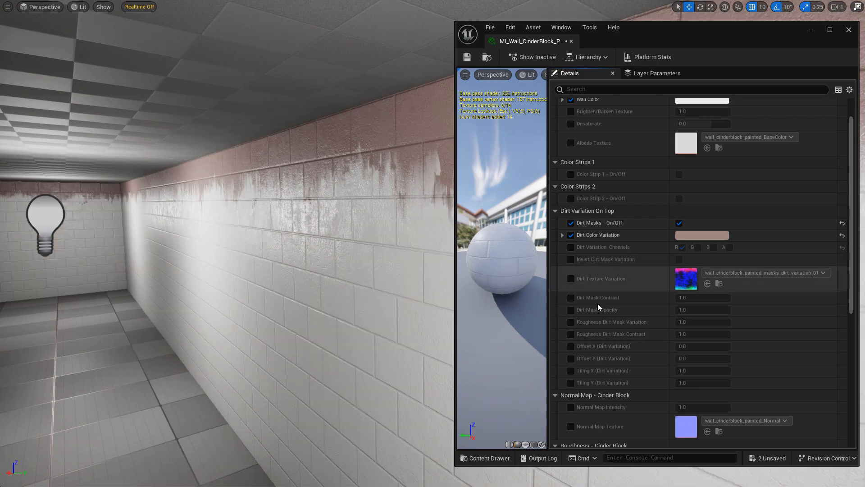
Enable the Dirt Mask Contrast and Dirt Mask Opacity overrides, setting contrast to about 2.47 and resetting opacity to 1.0
click(570, 297)
mouse_move(699, 298)
mouse_down()
mouse_move(723, 298)
mouse_move(604, 309)
mouse_up()
click(570, 309)
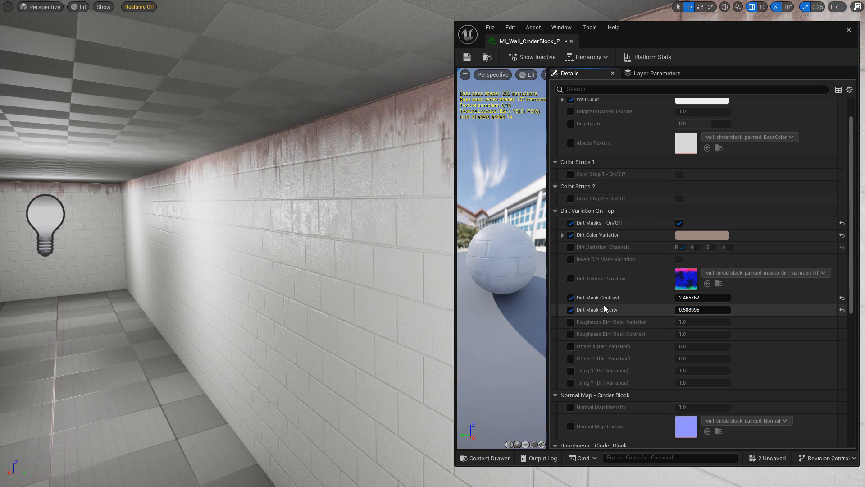
click(842, 310)
Lighten the Dirt Color Variation slightly
click(697, 234)
mouse_move(631, 328)
mouse_down()
mouse_move(631, 289)
mouse_move(632, 325)
mouse_up()
click(680, 244)
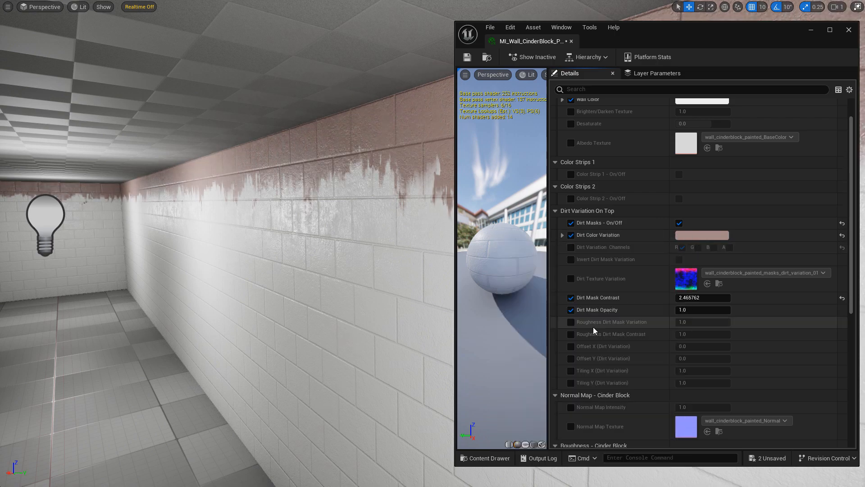
Enable the four dirt variation offset and tiling overrides, set Offset X to about 0.52 and reset Offset Y to 0.0
click(571, 346)
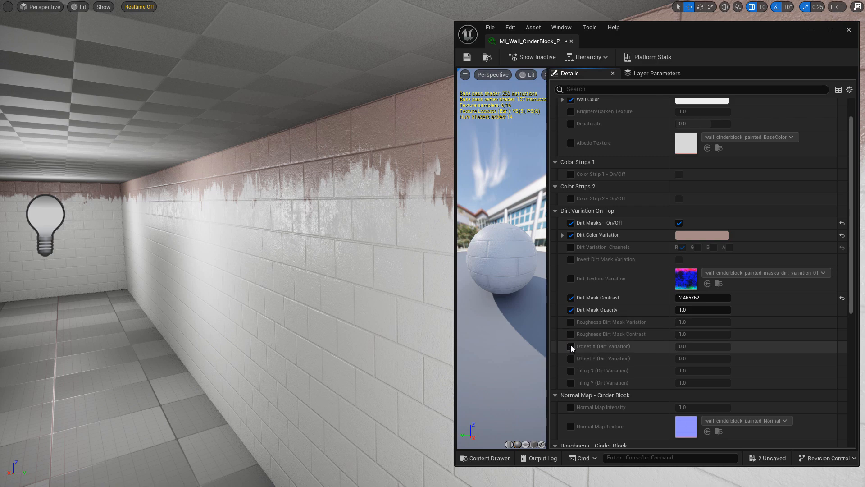
click(571, 358)
click(571, 382)
click(570, 370)
drag(696, 346, 833, 358)
click(842, 359)
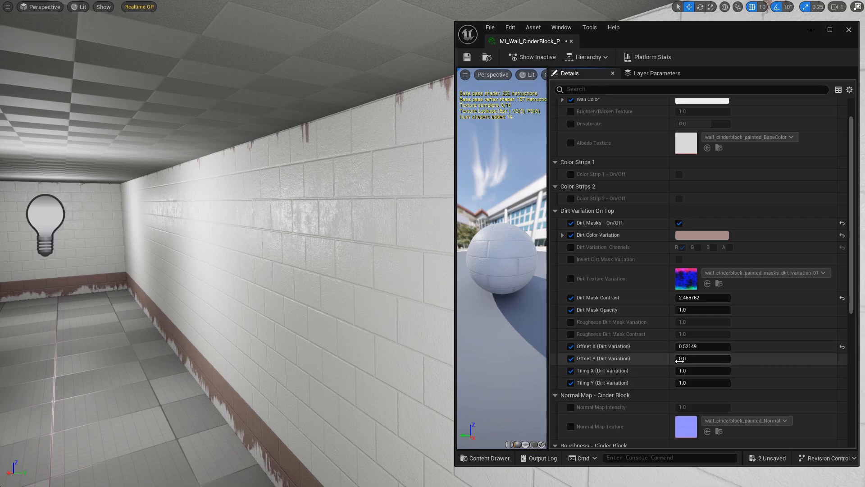
Try different dirt variation tiling, reset the tiling and Offset X, and disable the four offset and tiling overrides
drag(693, 372, 676, 383)
key(ctrl+z)
click(841, 383)
click(842, 347)
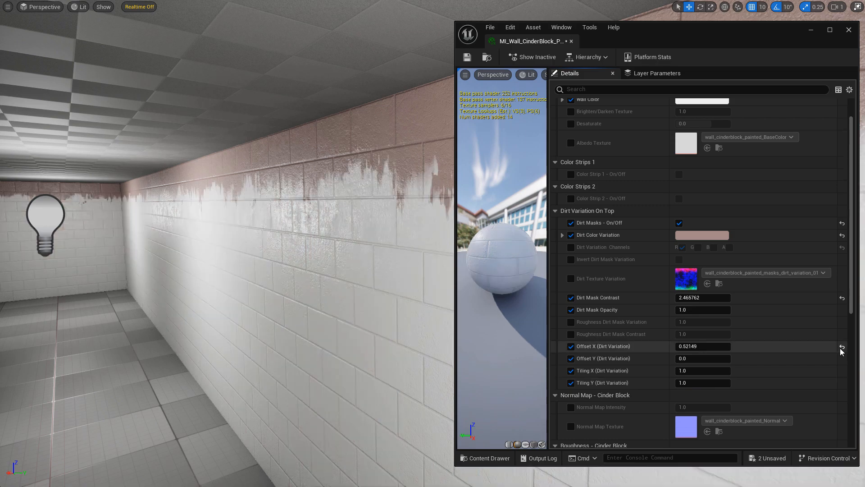
click(571, 346)
click(571, 359)
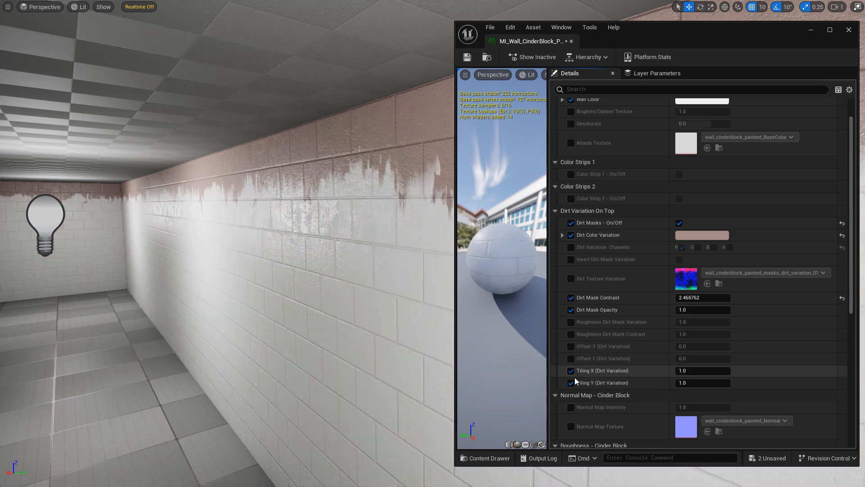
click(570, 371)
click(571, 383)
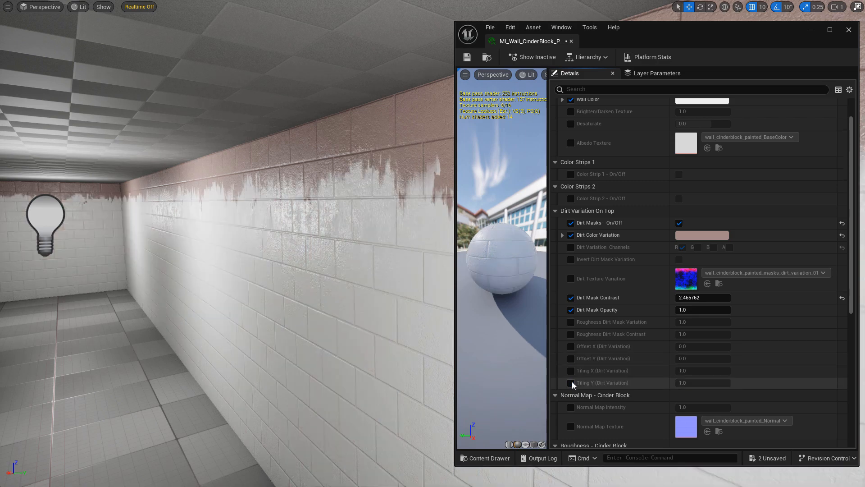
Enable the Roughness Dirt Mask Variation and Roughness Dirt Mask Contrast overrides and darken the dirt color to sRGB hex 7C6966FF
click(570, 322)
click(571, 334)
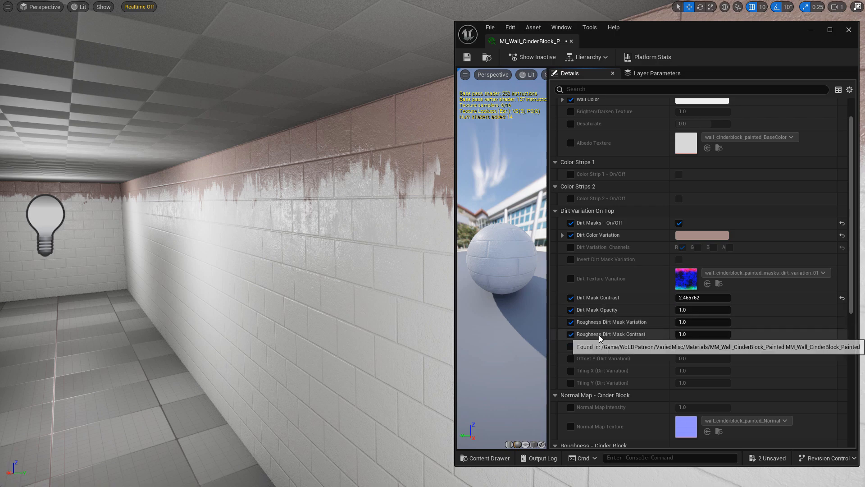
right_drag(325, 270, 295, 271)
click(700, 236)
drag(631, 327, 629, 341)
right_drag(360, 279, 298, 276)
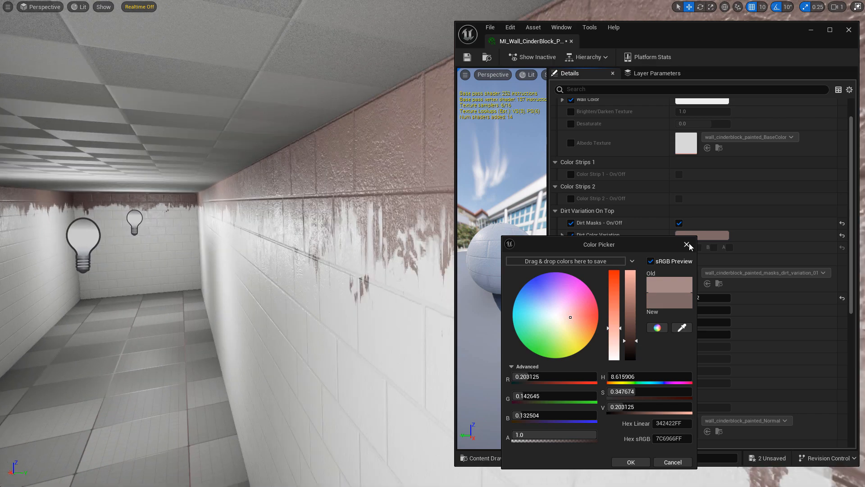
click(687, 245)
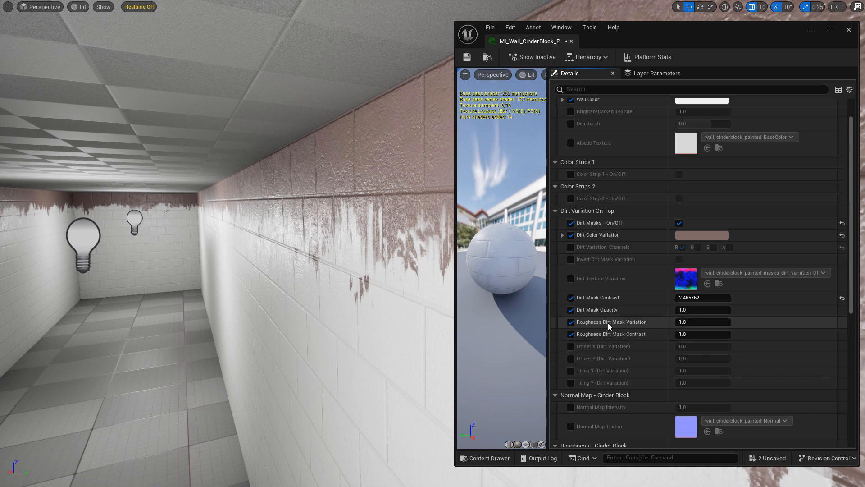
Try roughness settings for the dirt, ending with Roughness Dirt Mask Variation at about 1.73 and Roughness Dirt Mask Contrast at about -2.94
mouse_move(684, 322)
mouse_down()
mouse_move(668, 322)
mouse_move(681, 322)
mouse_move(671, 333)
mouse_up()
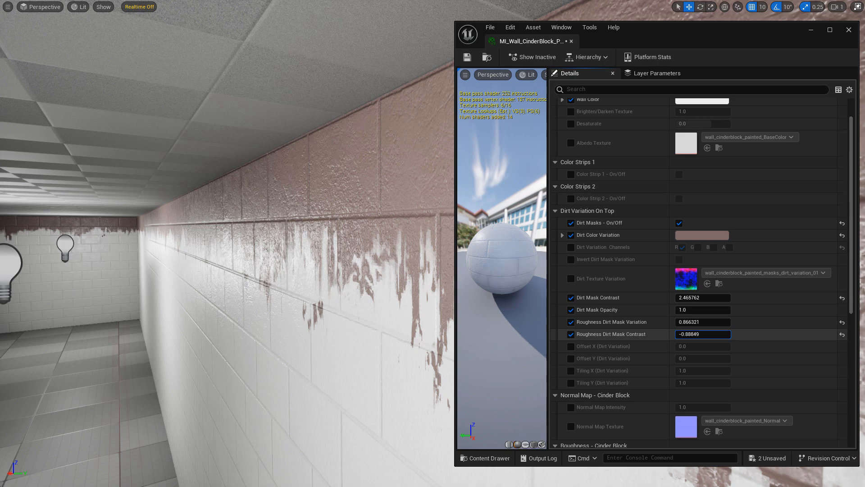
drag(678, 334, 681, 334)
right_drag(270, 244, 255, 252)
right_drag(306, 159, 309, 158)
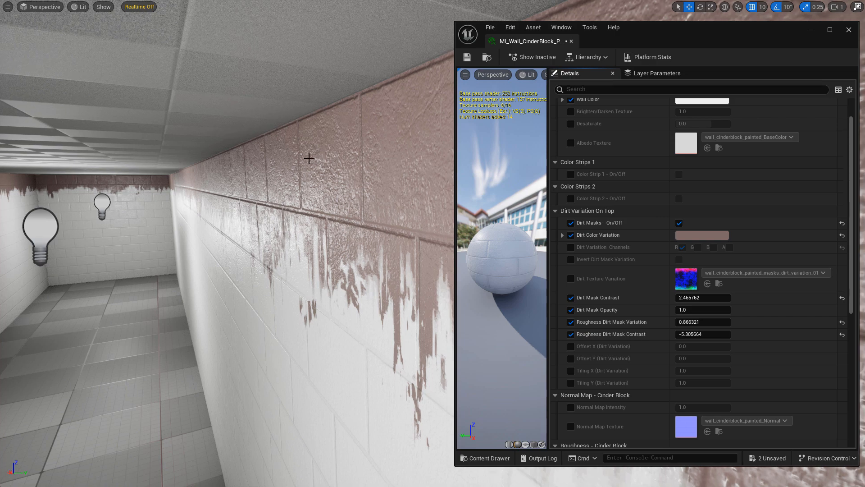
drag(696, 334, 643, 319)
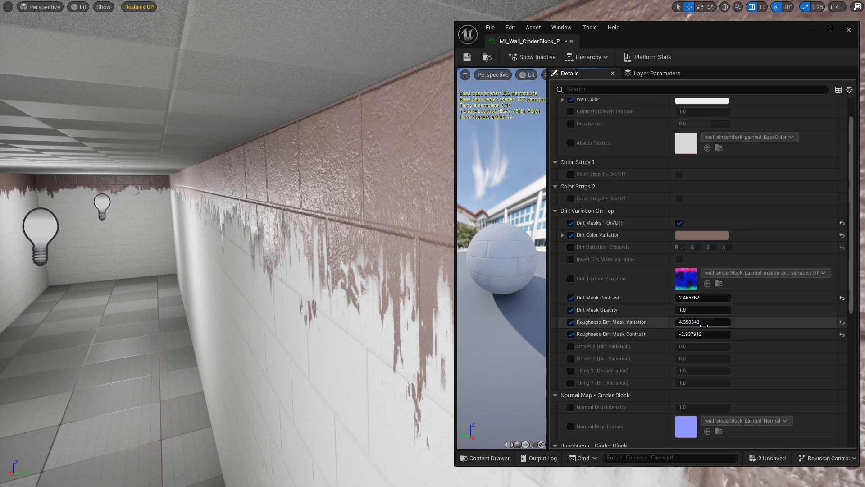
drag(703, 325, 696, 324)
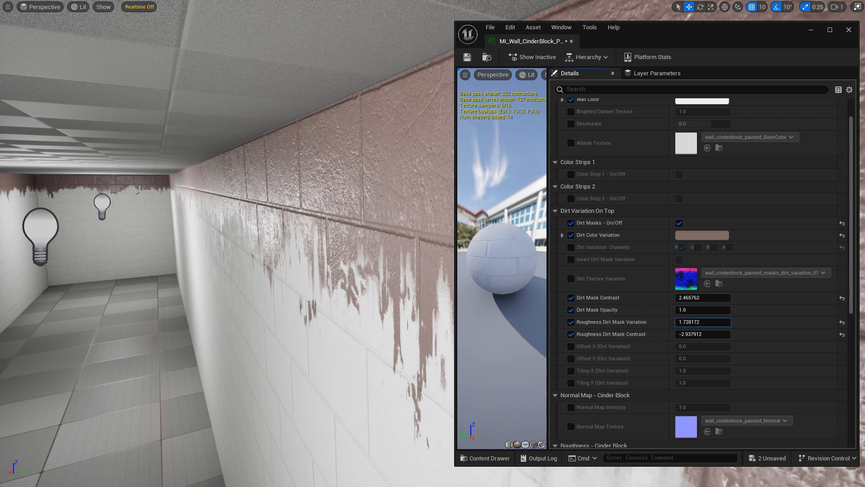
Try a Roughness Dirt Mask Contrast of about -0.15 with Variation near 1.0, and reset both to their default 1.0
right_drag(365, 265, 391, 243)
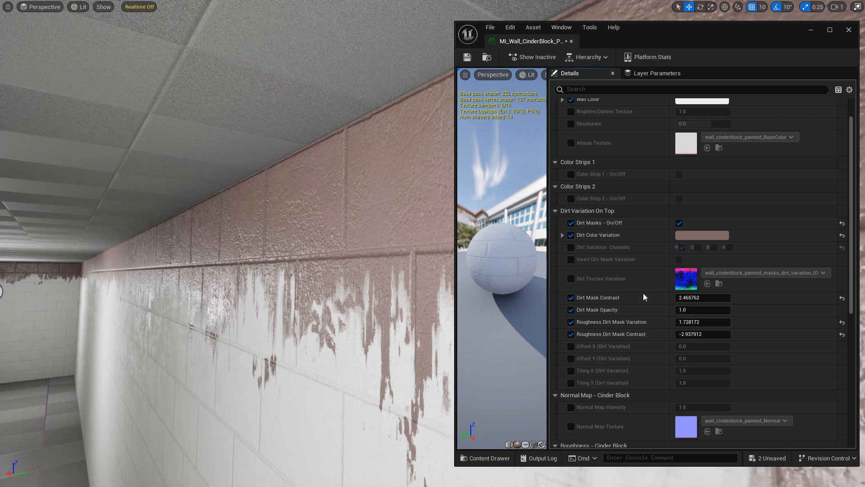
drag(703, 334, 723, 334)
mouse_move(311, 270)
right_down()
mouse_move(288, 271)
mouse_move(309, 272)
right_up()
drag(703, 322, 689, 334)
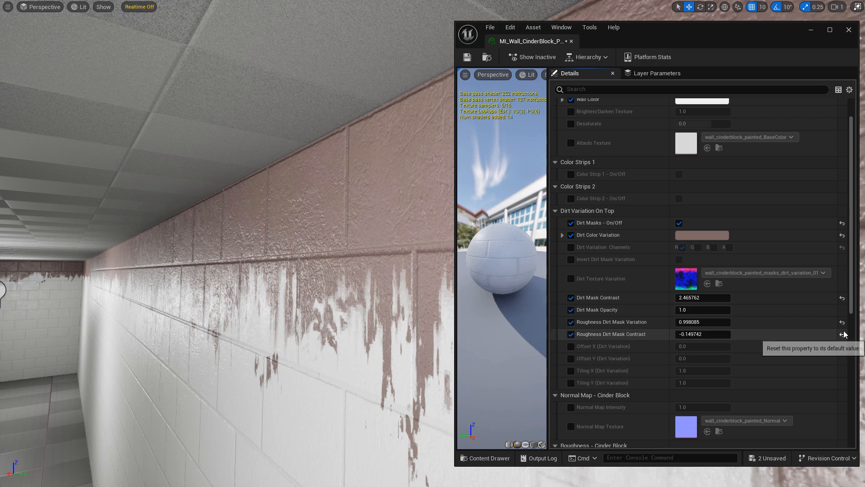
click(842, 334)
click(842, 321)
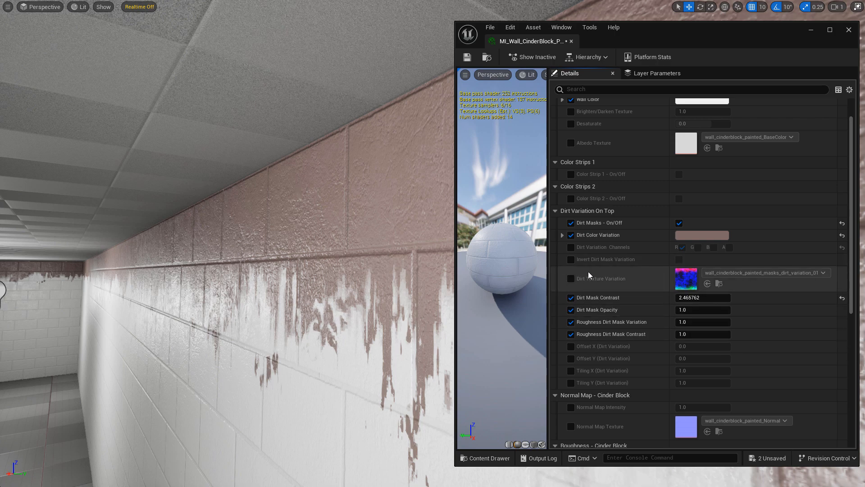
Override Dirt Variation Channels and switch the mask channel from red to green
right_drag(352, 239, 275, 233)
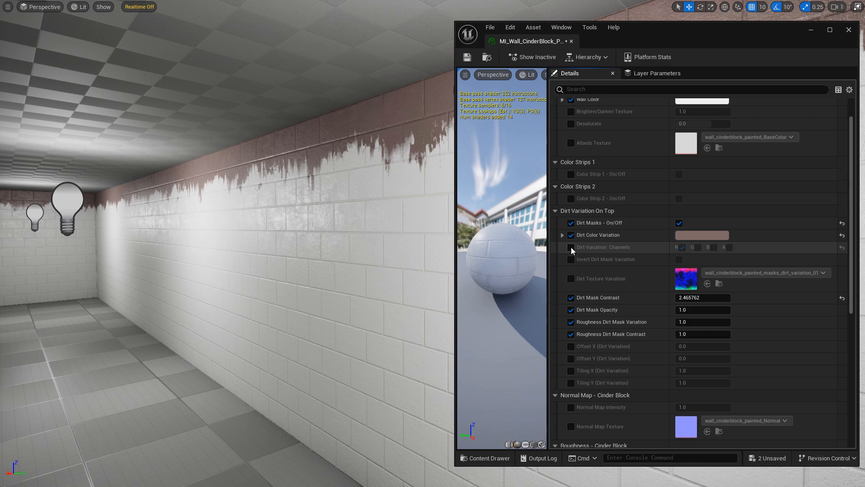
click(571, 247)
click(682, 246)
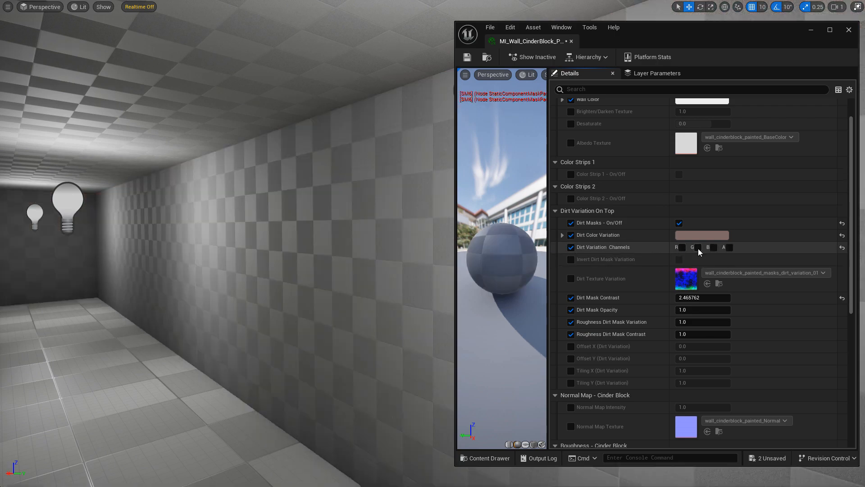
click(698, 246)
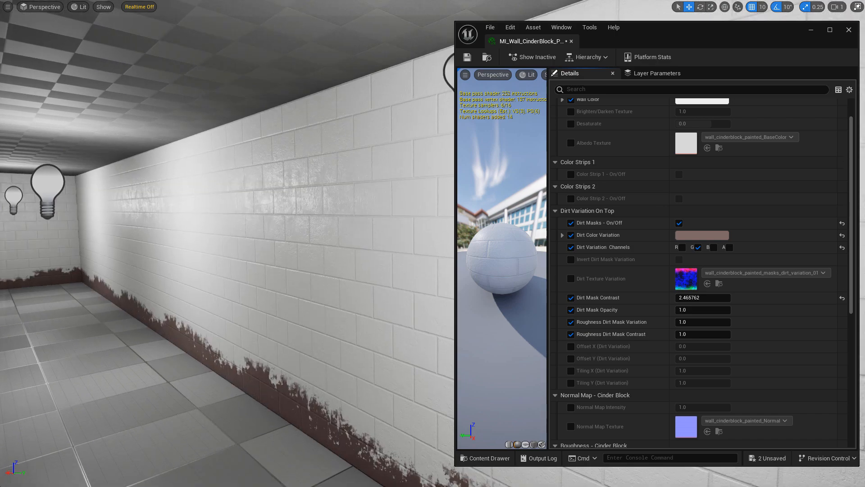
Change the Dirt Color Variation to a pale pinkish gray, sRGB hex C1B4B0FF
click(702, 235)
click(683, 293)
mouse_move(636, 342)
mouse_down()
mouse_move(658, 295)
mouse_move(658, 322)
mouse_move(625, 357)
mouse_move(626, 337)
mouse_move(641, 319)
mouse_up()
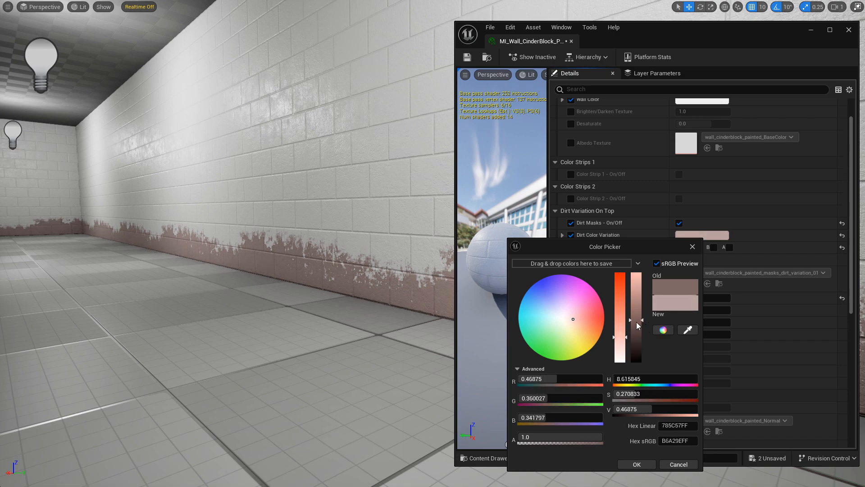
drag(573, 318, 569, 319)
drag(639, 316, 643, 286)
mouse_move(343, 270)
right_down()
mouse_move(333, 262)
mouse_move(348, 253)
mouse_move(367, 261)
right_up()
click(639, 314)
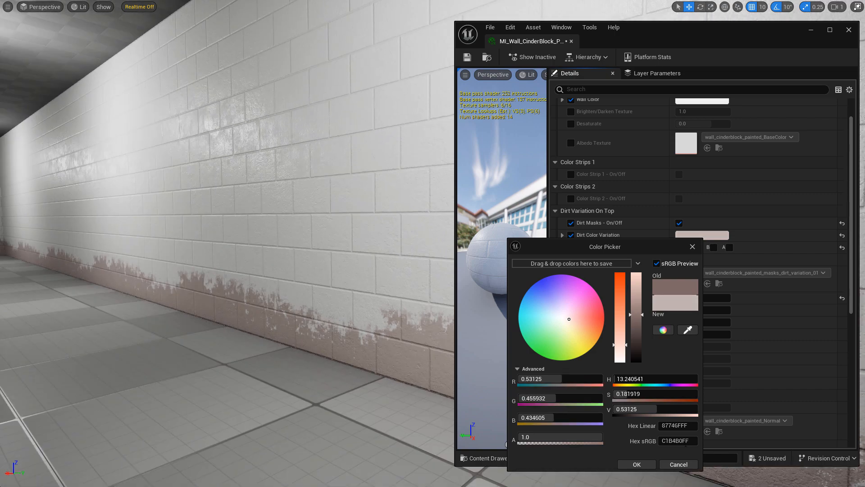
click(637, 464)
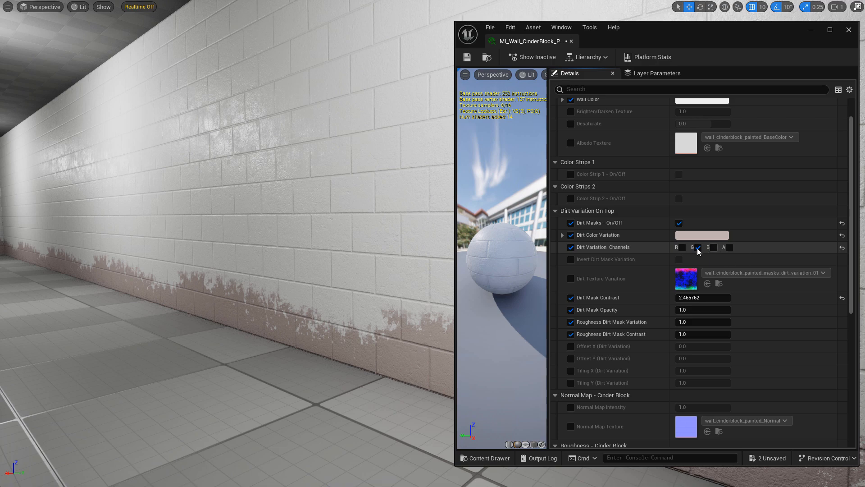
Switch Dirt Variation Channels from green to blue and lighten the Dirt Color Variation to a pinkish off-white, sRGB hex EDE6E6FF
click(714, 247)
click(718, 236)
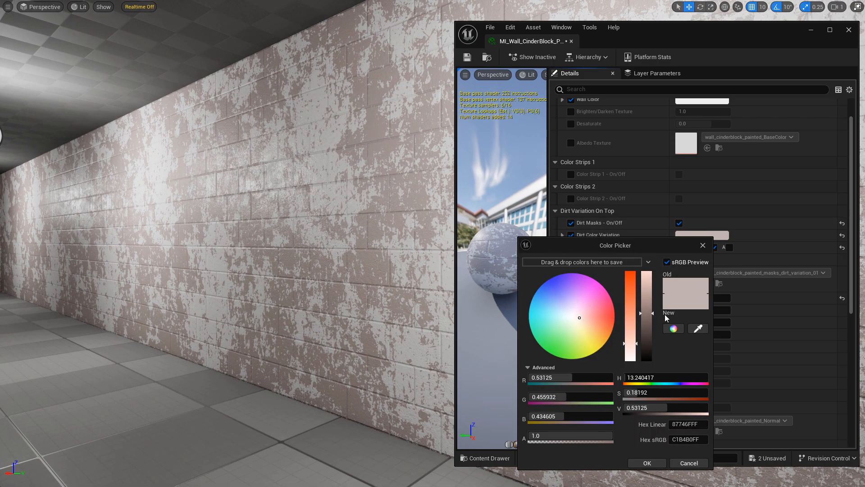
drag(647, 313, 647, 281)
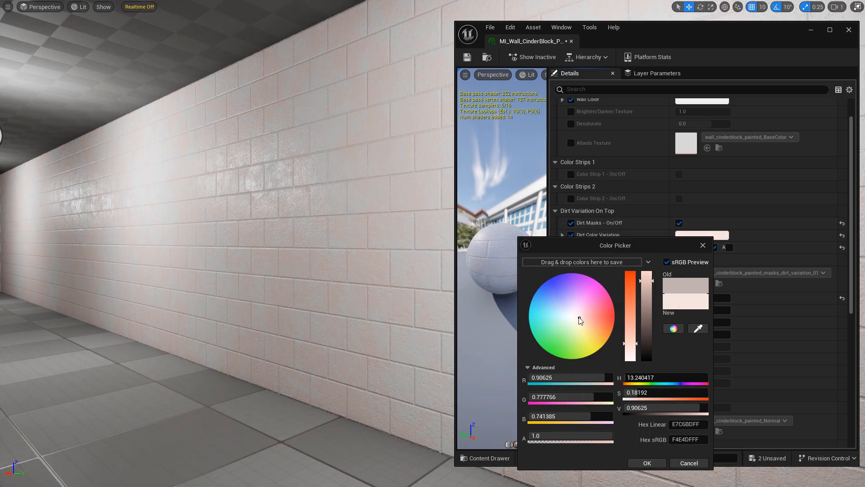
mouse_move(580, 320)
mouse_down()
mouse_move(557, 310)
mouse_move(575, 316)
mouse_up()
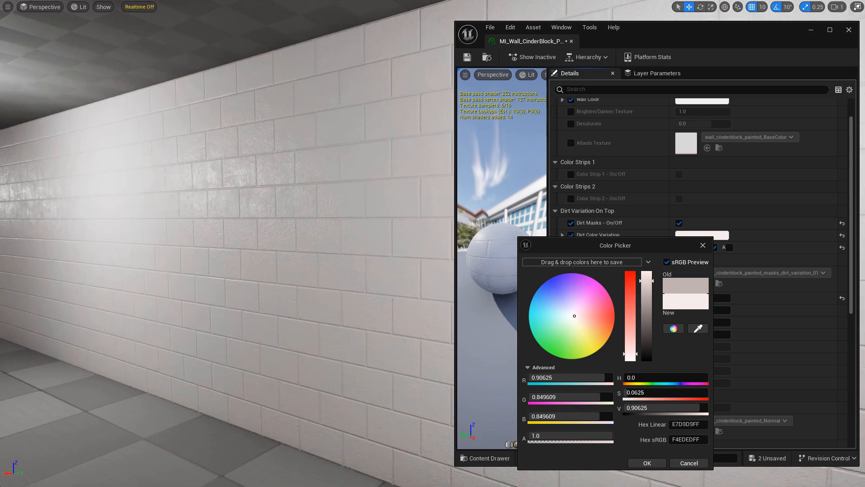
drag(643, 280, 642, 285)
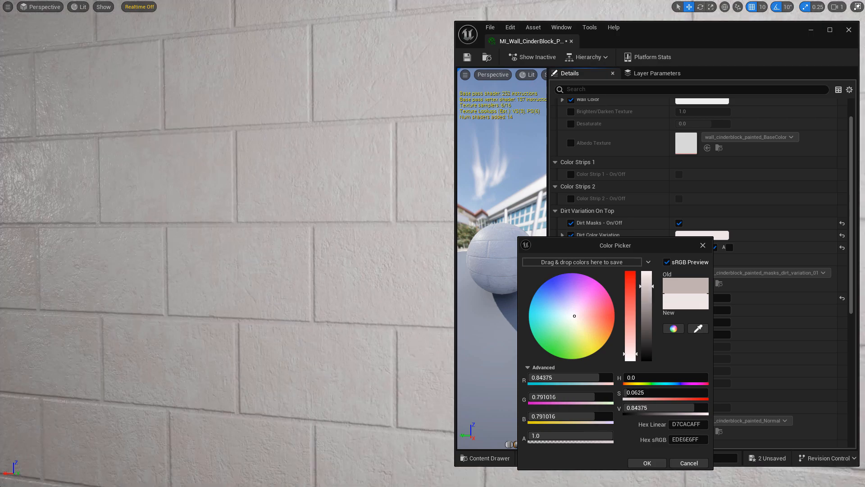
right_drag(226, 244, 360, 244)
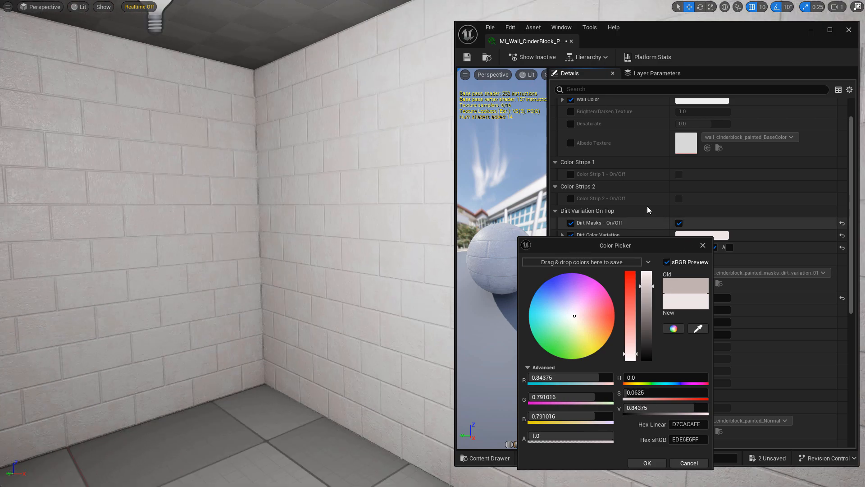
click(702, 245)
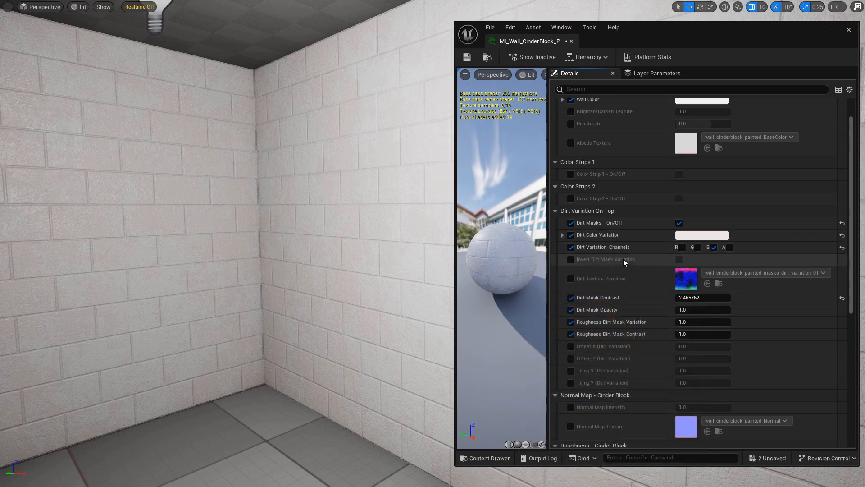
Enable the override for Dirt Texture Variation
click(570, 279)
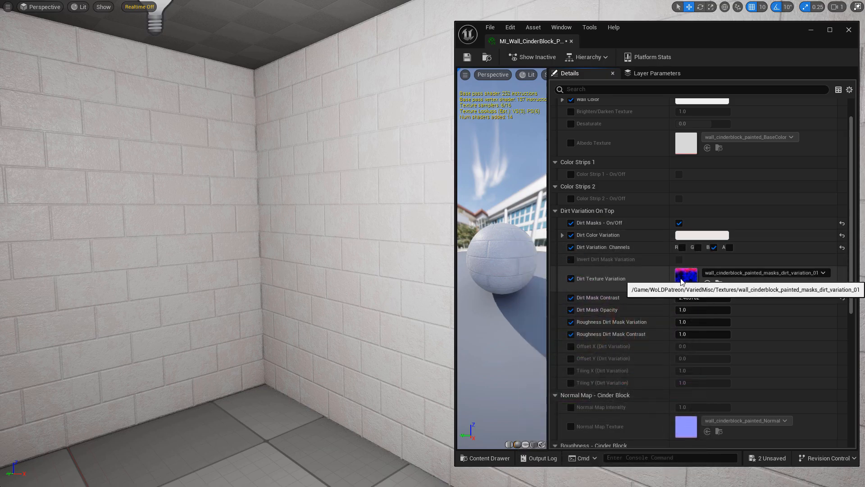